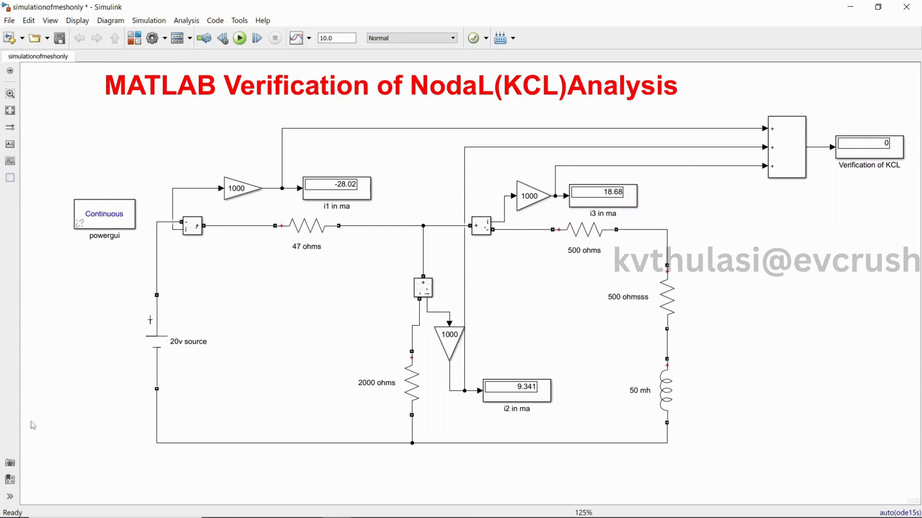
{"action": "left_click", "coordinate": [197, 89]}
{"action": "left_click", "coordinate": [243, 40]}
{"action": "double_click", "coordinate": [163, 354]}
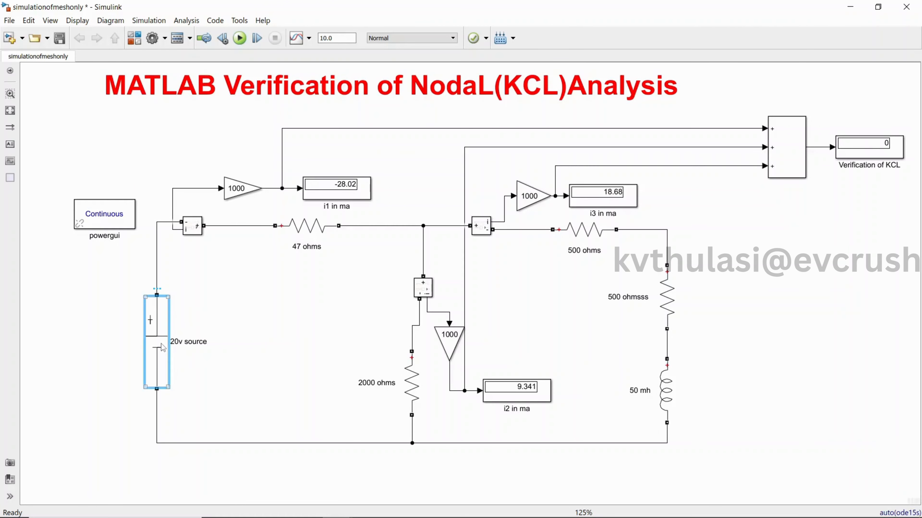
{"action": "left_click", "coordinate": [249, 387]}
Minimize the finished KCL model, switch to MATLAB and create a new blank Simulink model.
{"action": "left_click", "coordinate": [850, 7]}
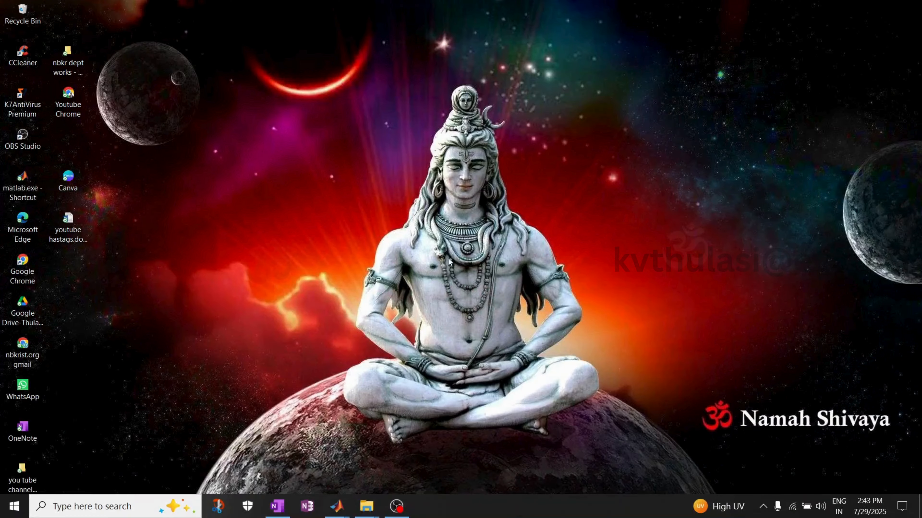
{"action": "mouse_move", "coordinate": [336, 505]}
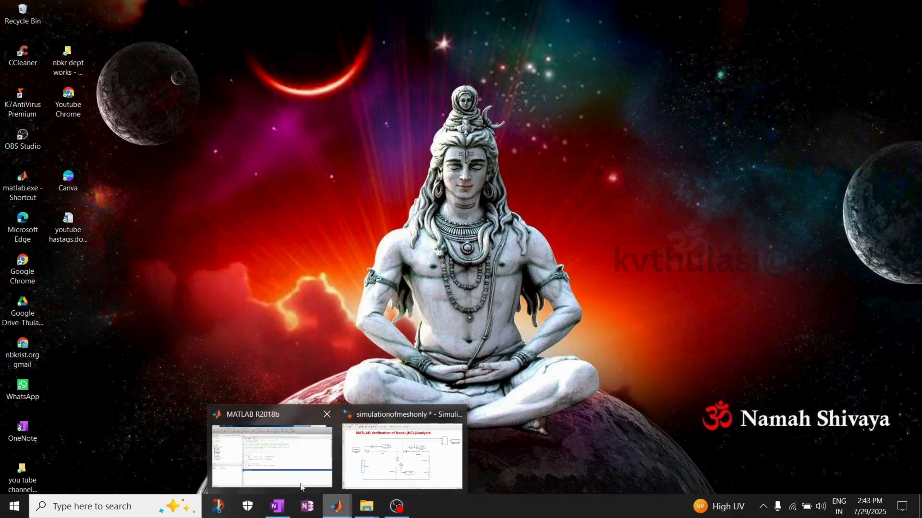
{"action": "left_click", "coordinate": [285, 464]}
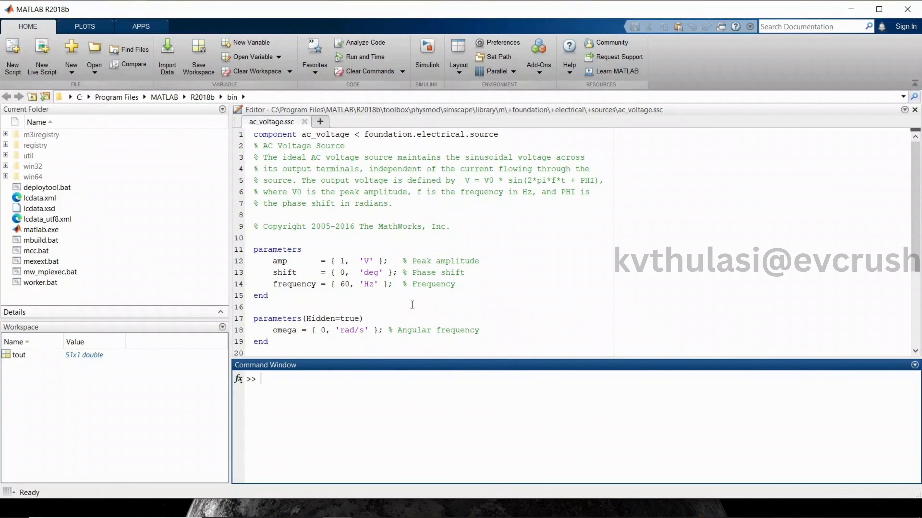
{"action": "left_click", "coordinate": [427, 66]}
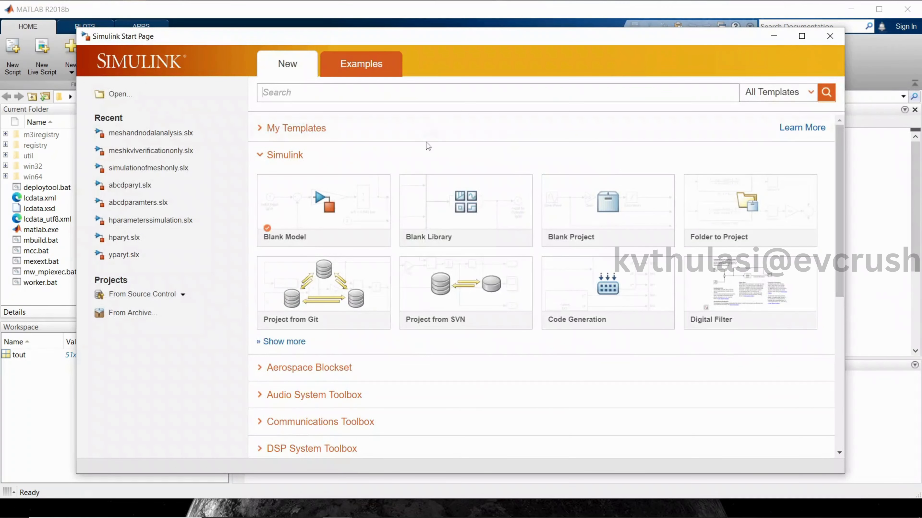
{"action": "left_click", "coordinate": [362, 213]}
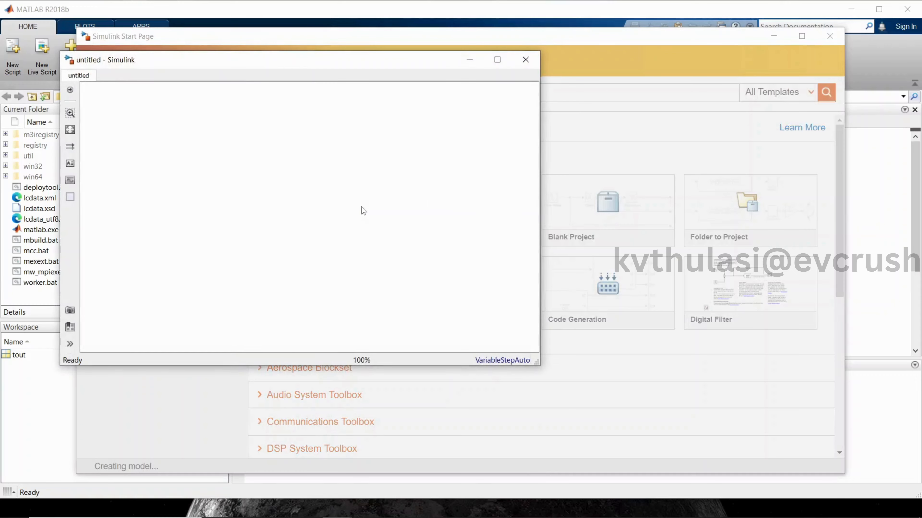
Minimize the MATLAB main window and enlarge the untitled model window over the right part of the screen.
{"action": "left_click", "coordinate": [860, 11]}
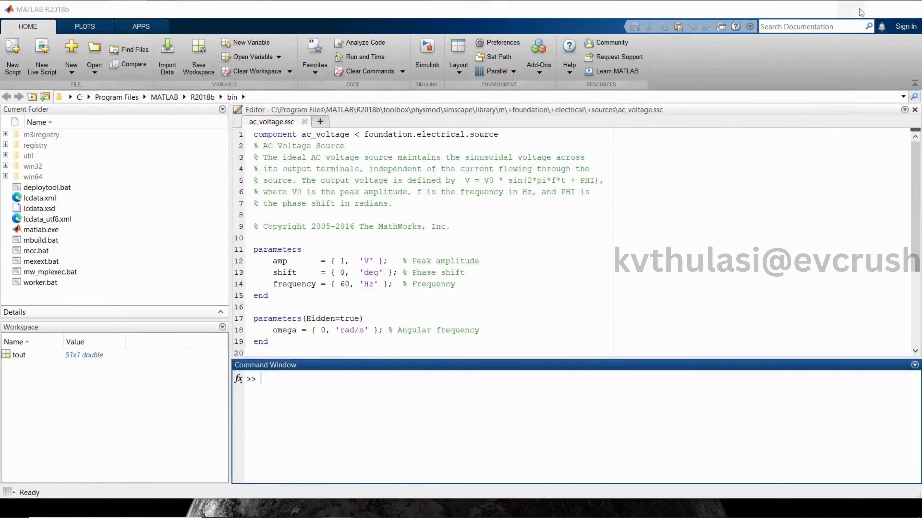
{"action": "left_click_drag", "start_coordinate": [282, 65], "coordinate": [593, 39]}
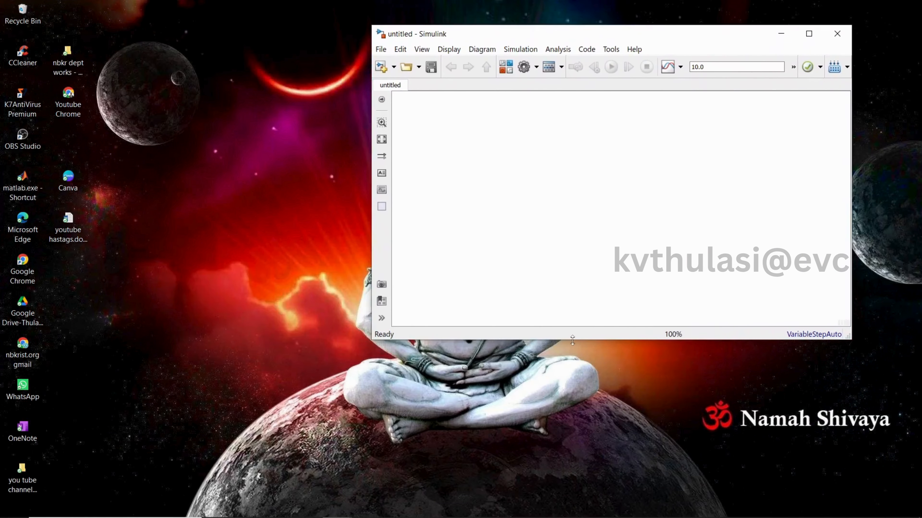
{"action": "left_click_drag", "start_coordinate": [573, 340], "coordinate": [557, 510]}
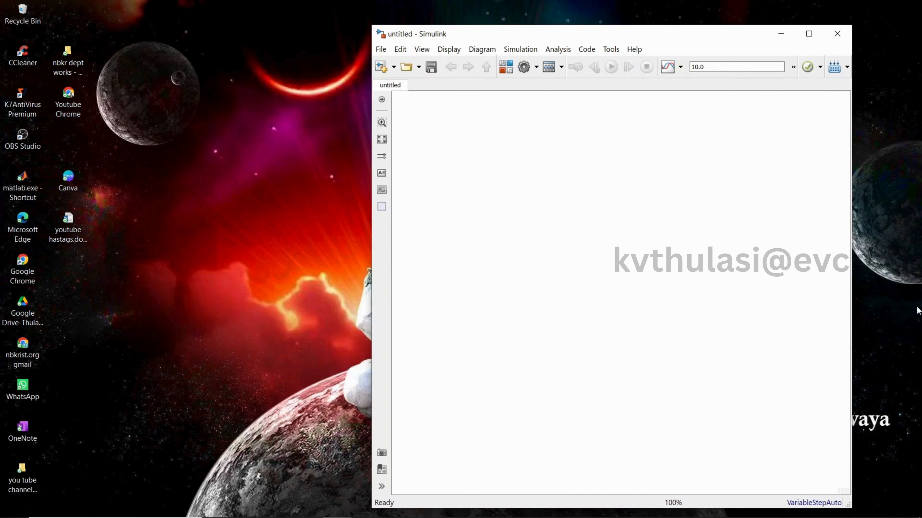
{"action": "left_click_drag", "start_coordinate": [853, 305], "coordinate": [919, 307]}
{"action": "left_click_drag", "start_coordinate": [369, 292], "coordinate": [335, 292]}
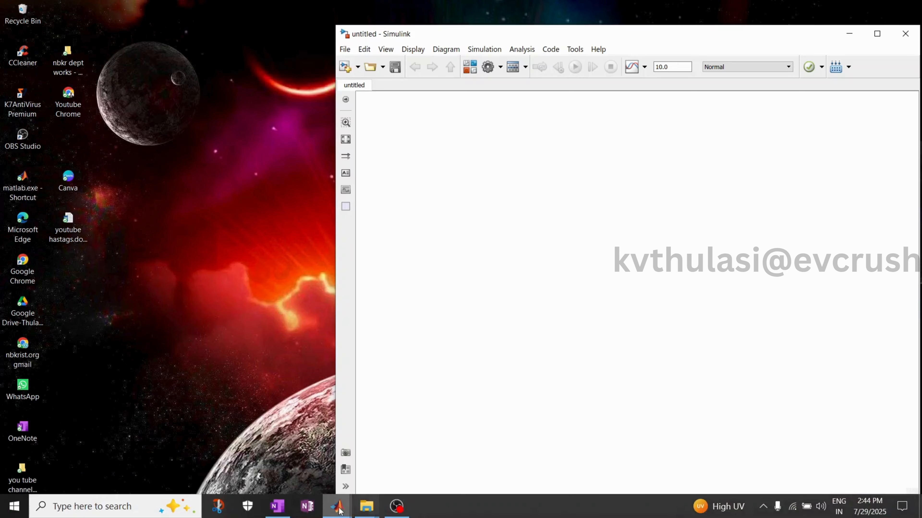
Bring up the simulationofmeshonly model as a floating, zoomed-out window and place it beside the untitled model for reference.
{"action": "left_click", "coordinate": [345, 509]}
{"action": "left_click", "coordinate": [355, 455]}
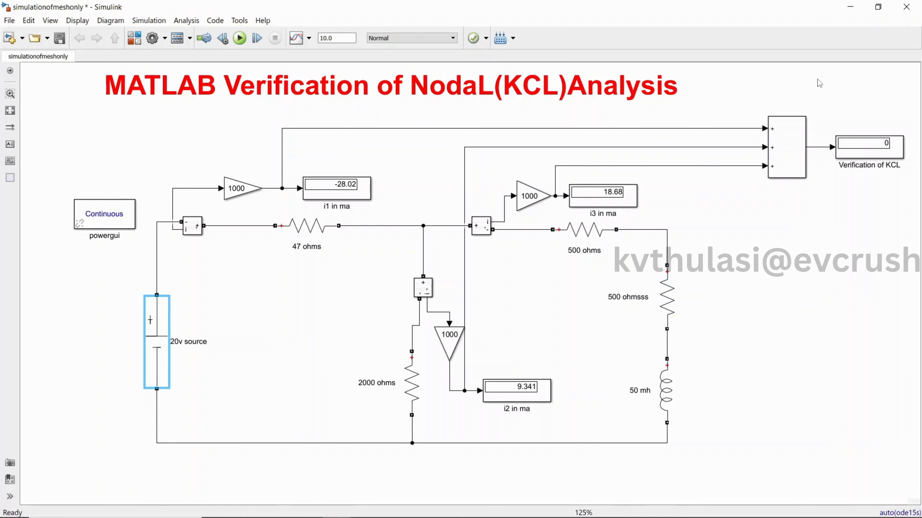
{"action": "left_click", "coordinate": [878, 6]}
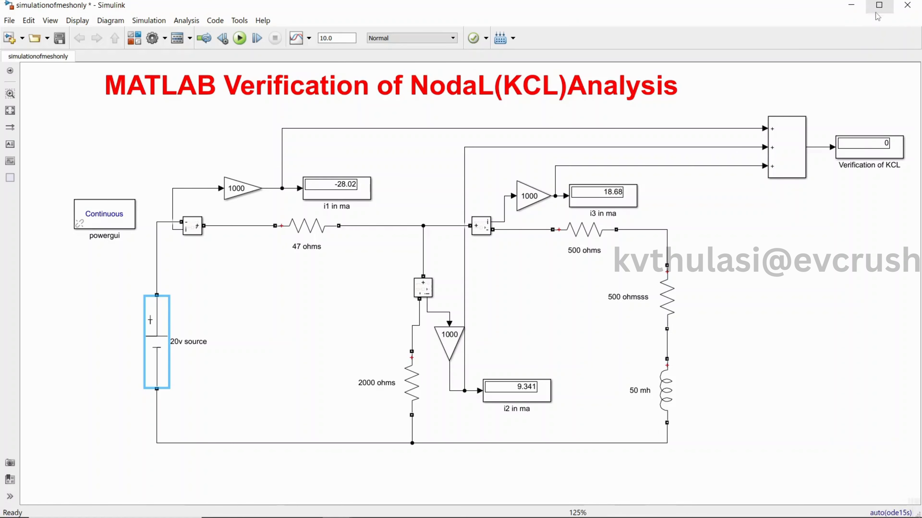
{"action": "left_click_drag", "start_coordinate": [703, 18], "coordinate": [581, 51]}
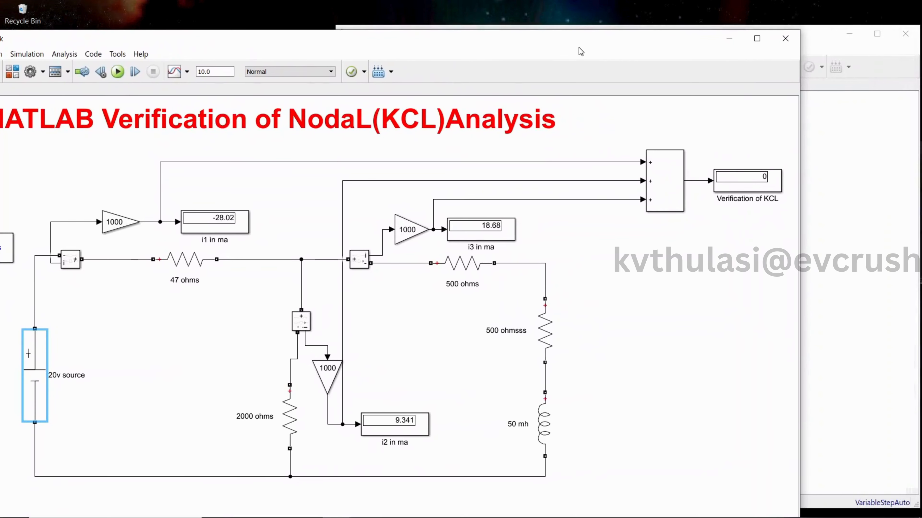
{"action": "scroll", "coordinate": [689, 298], "scroll_direction": "down", "scroll_amount": 1}
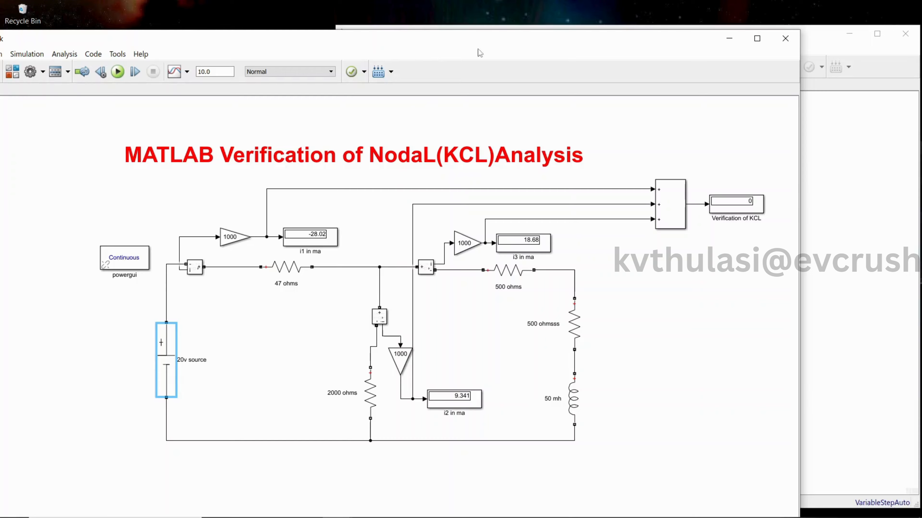
{"action": "left_click", "coordinate": [823, 126]}
{"action": "left_click", "coordinate": [246, 55]}
{"action": "left_click_drag", "start_coordinate": [255, 55], "coordinate": [148, 28]}
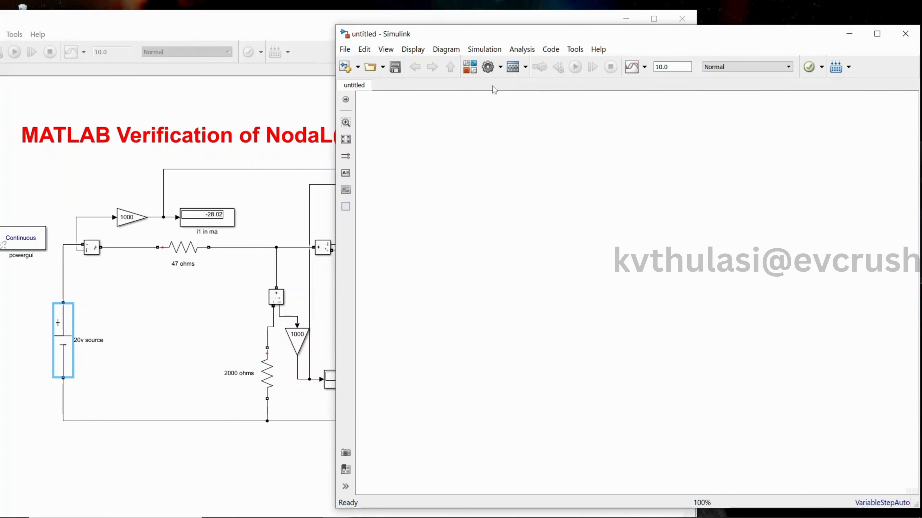
Add a powergui block from Simscape/Electrical/Specialized Power Systems/Fundamental Blocks to the upper middle of the untitled model.
{"action": "left_click", "coordinate": [470, 67]}
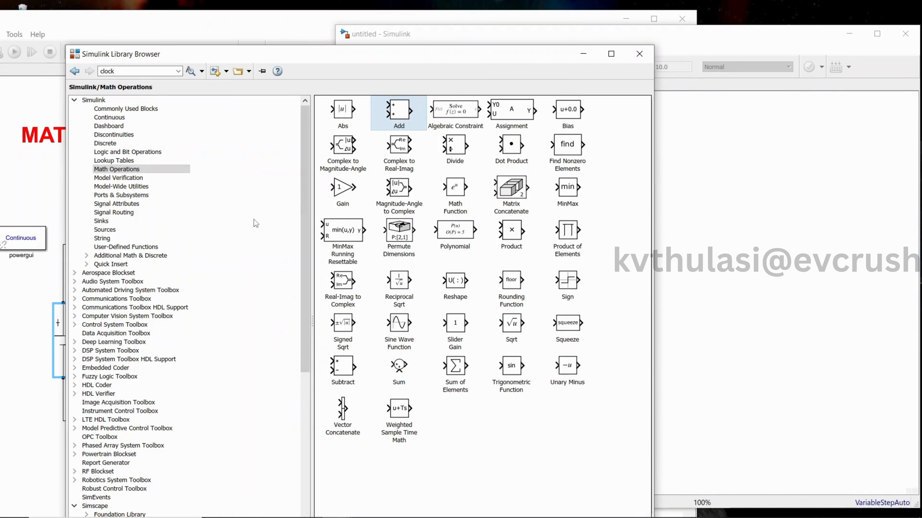
{"action": "left_click", "coordinate": [134, 169]}
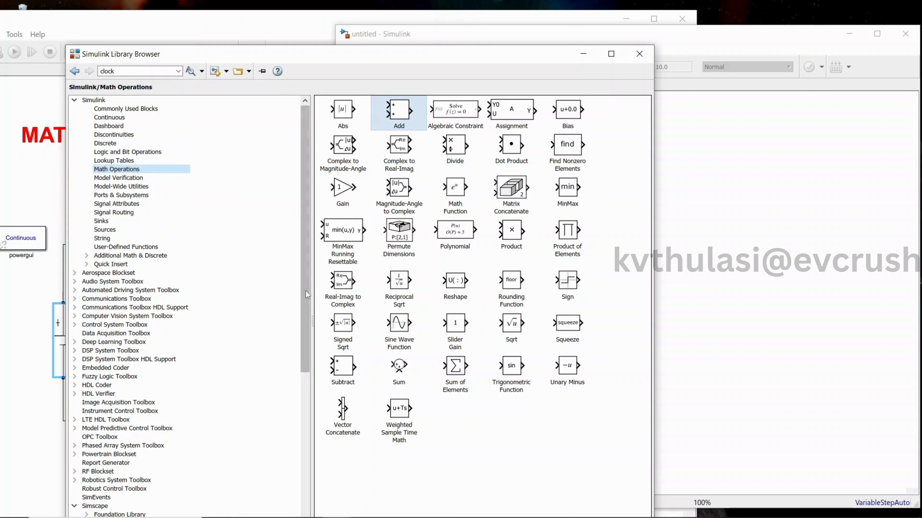
{"action": "left_click_drag", "start_coordinate": [305, 293], "coordinate": [312, 435]}
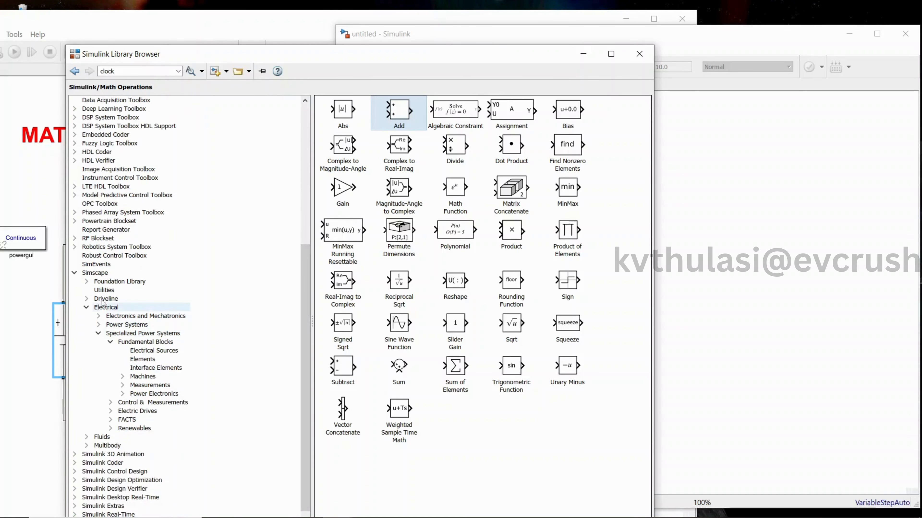
{"action": "left_click", "coordinate": [85, 273]}
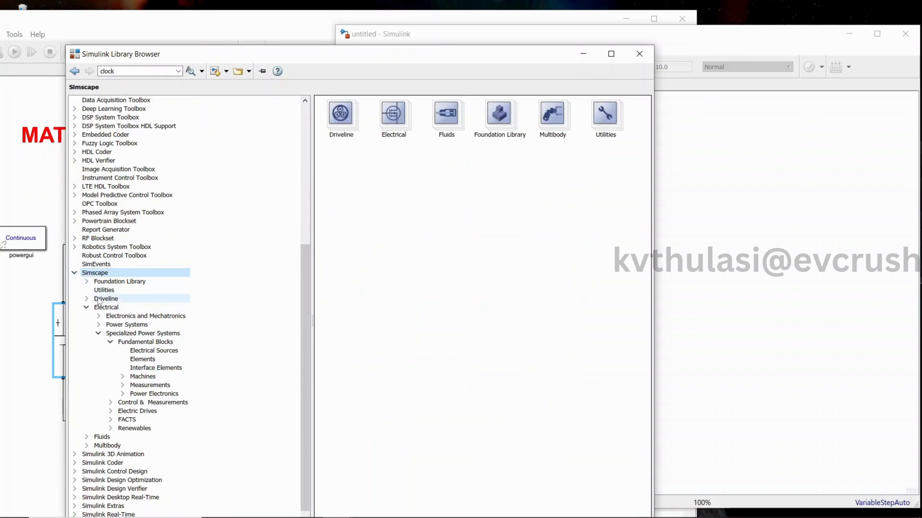
{"action": "left_click", "coordinate": [101, 309]}
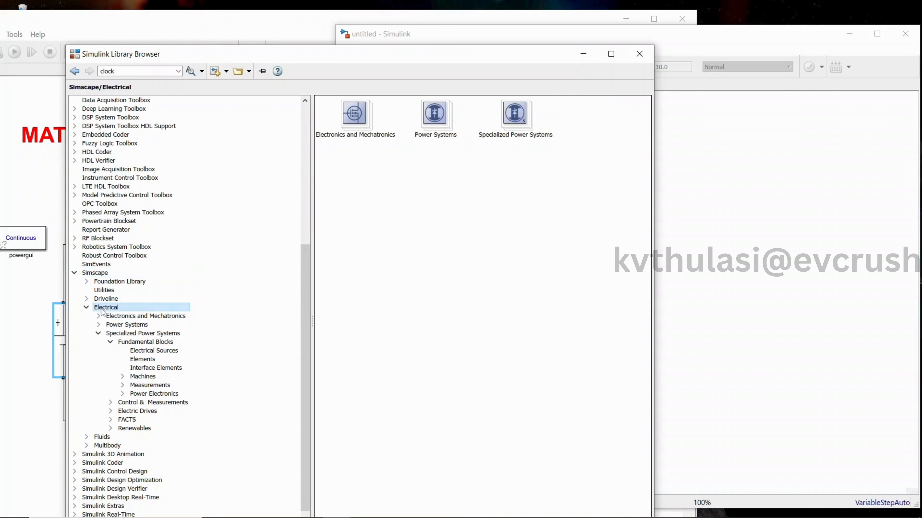
{"action": "left_click", "coordinate": [113, 335]}
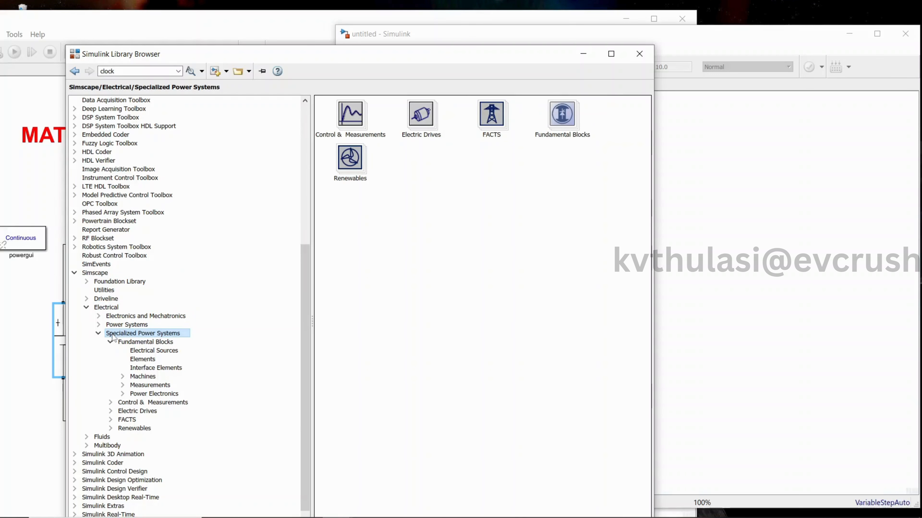
{"action": "left_click", "coordinate": [128, 343]}
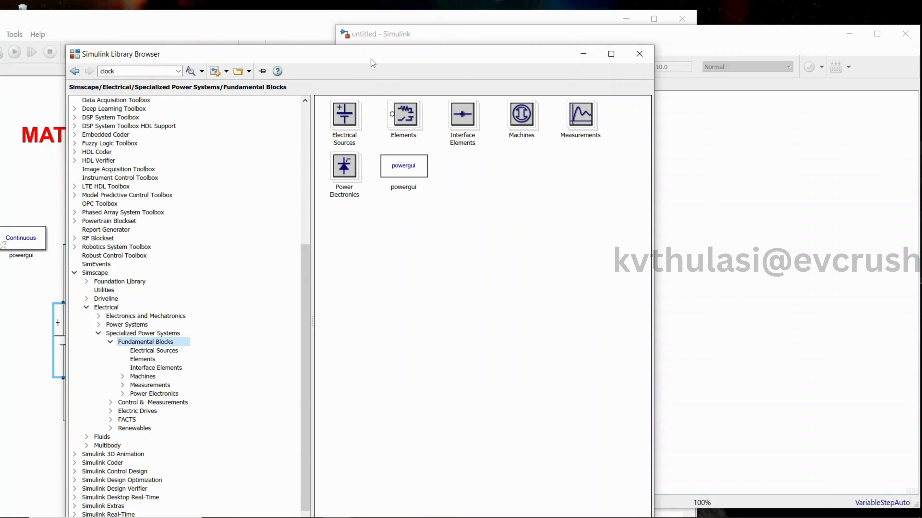
{"action": "left_click_drag", "start_coordinate": [371, 60], "coordinate": [286, 62]}
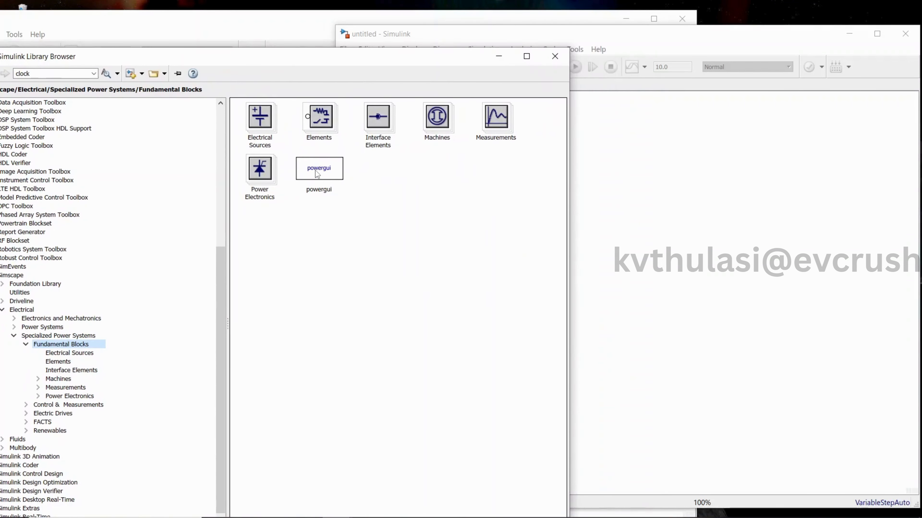
{"action": "left_click_drag", "start_coordinate": [316, 173], "coordinate": [606, 176]}
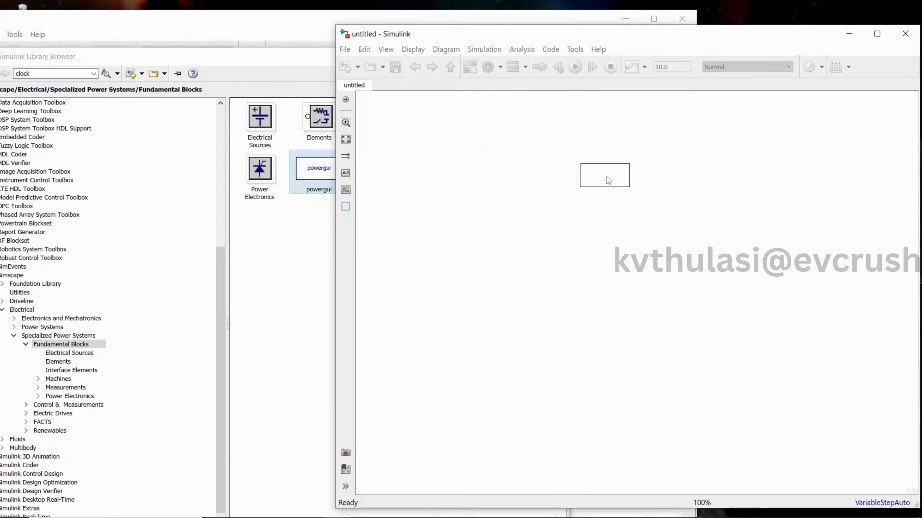
Add a DC Voltage Source from the Electrical Sources library below the powergui block.
{"action": "left_click", "coordinate": [287, 258]}
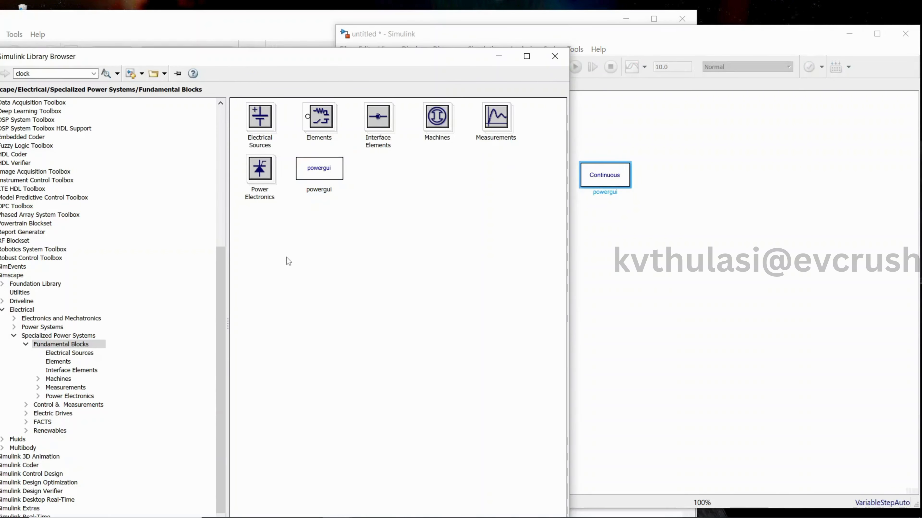
{"action": "double_click", "coordinate": [268, 130]}
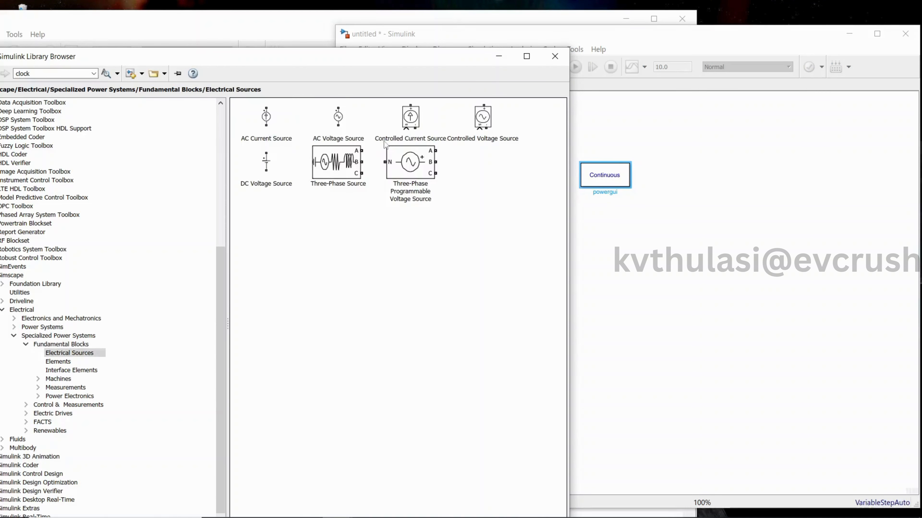
{"action": "left_click_drag", "start_coordinate": [270, 170], "coordinate": [607, 269]}
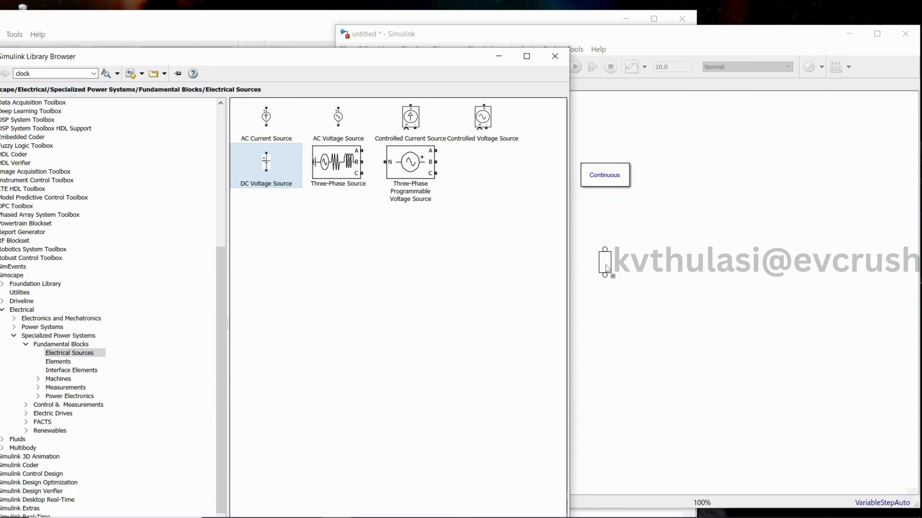
Add a Series RLC Branch from the Elements library above and to the right of the DC source, leaving its resistance unset.
{"action": "left_click", "coordinate": [264, 268]}
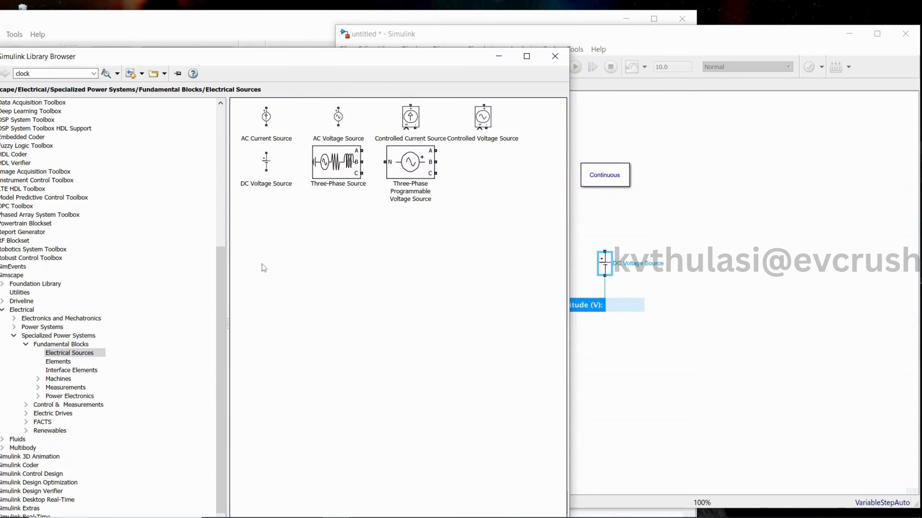
{"action": "left_click", "coordinate": [77, 361]}
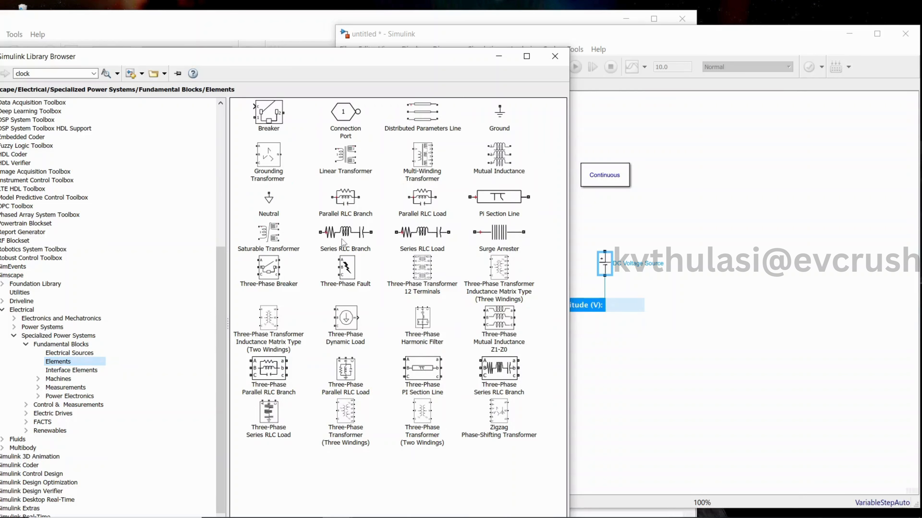
{"action": "left_click_drag", "start_coordinate": [343, 242], "coordinate": [668, 219]}
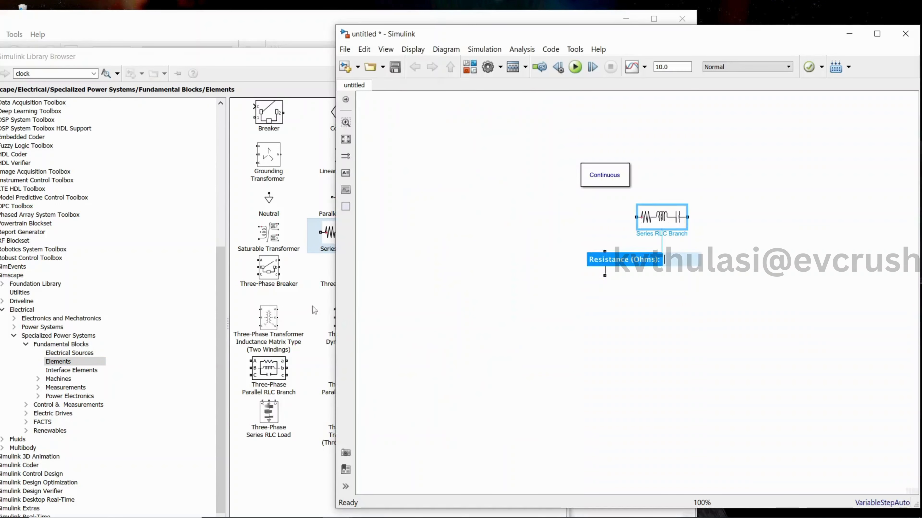
{"action": "left_click", "coordinate": [270, 61]}
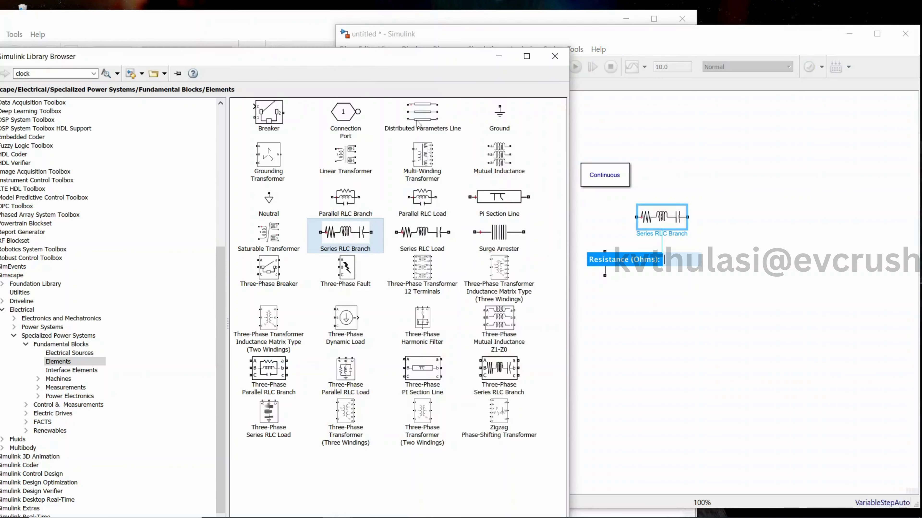
{"action": "left_click", "coordinate": [736, 290]}
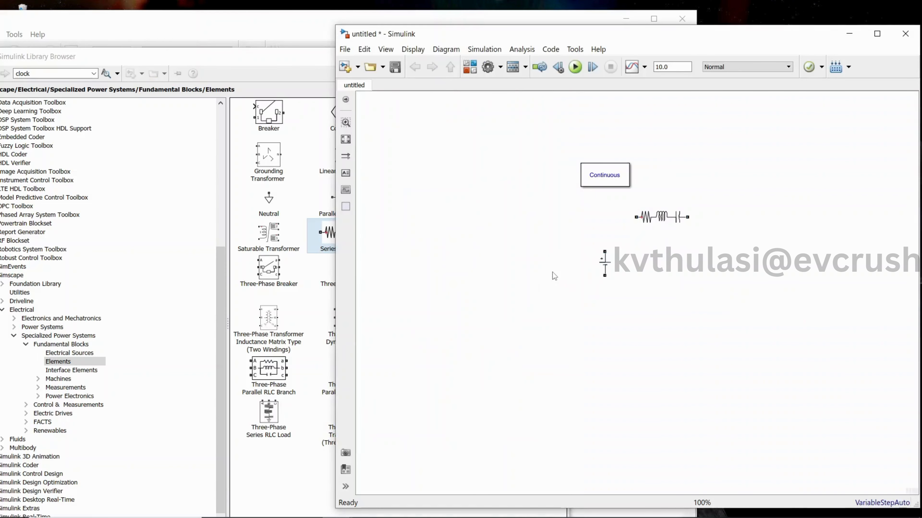
Check the reference KCL circuit for the remaining components needed, and minimize its window.
{"action": "mouse_move", "coordinate": [239, 516]}
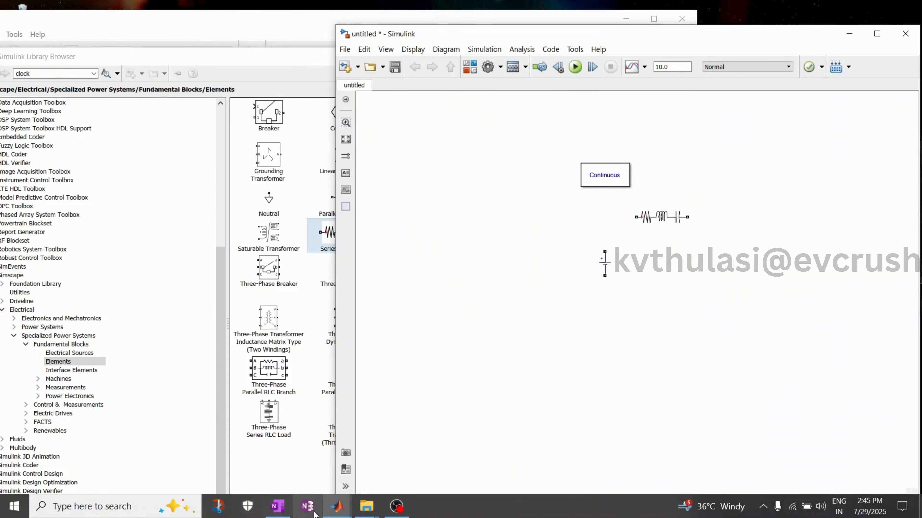
{"action": "mouse_move", "coordinate": [336, 506]}
{"action": "left_click", "coordinate": [323, 472]}
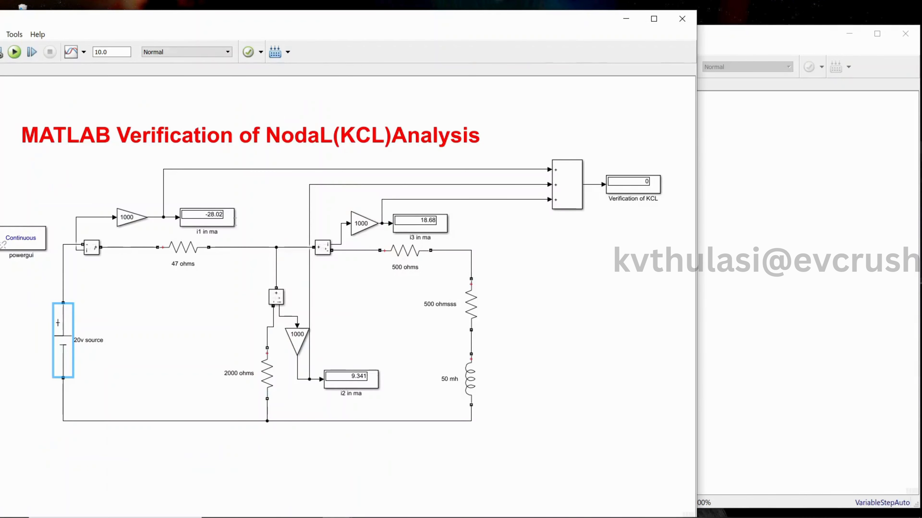
{"action": "left_click", "coordinate": [626, 19]}
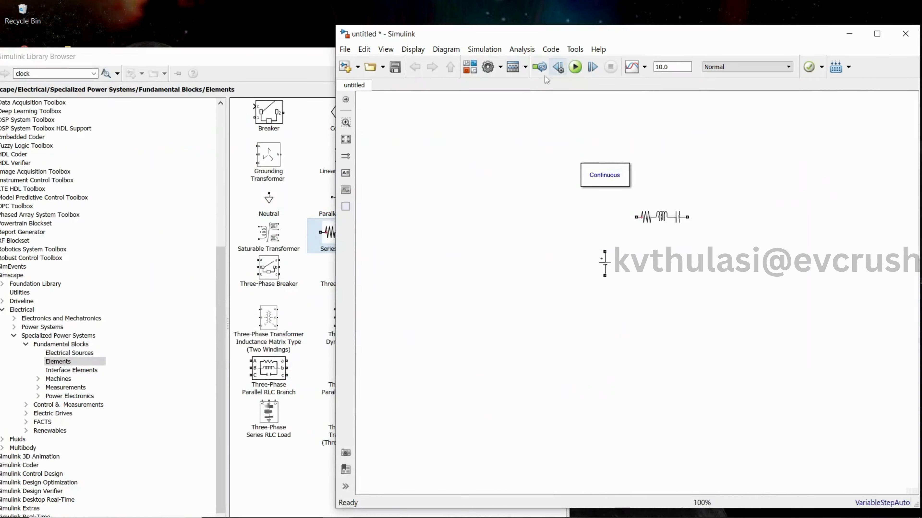
Add Current Measurement and Voltage Measurement blocks from the Measurements library to the model's upper right and lower middle, and minimize the Library Browser.
{"action": "left_click", "coordinate": [66, 388]}
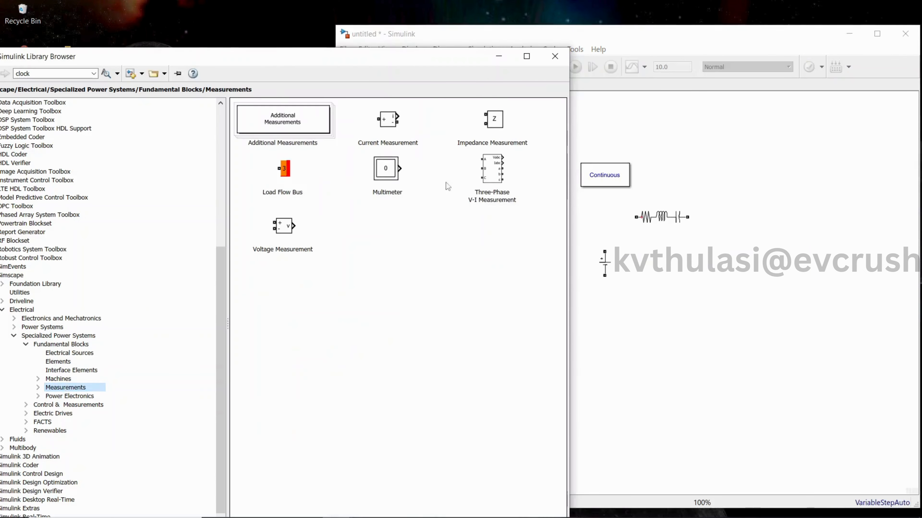
{"action": "left_click_drag", "start_coordinate": [391, 125], "coordinate": [767, 149]}
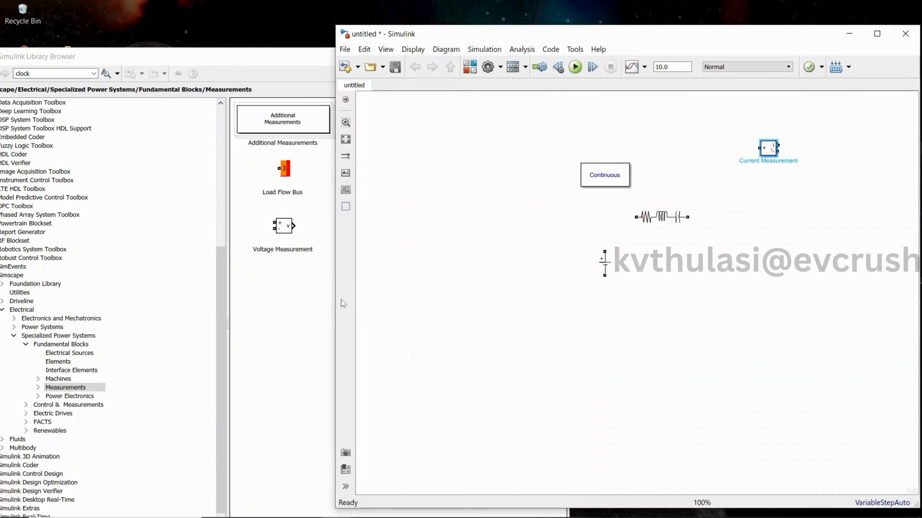
{"action": "left_click", "coordinate": [330, 304]}
{"action": "left_click_drag", "start_coordinate": [282, 227], "coordinate": [668, 315]}
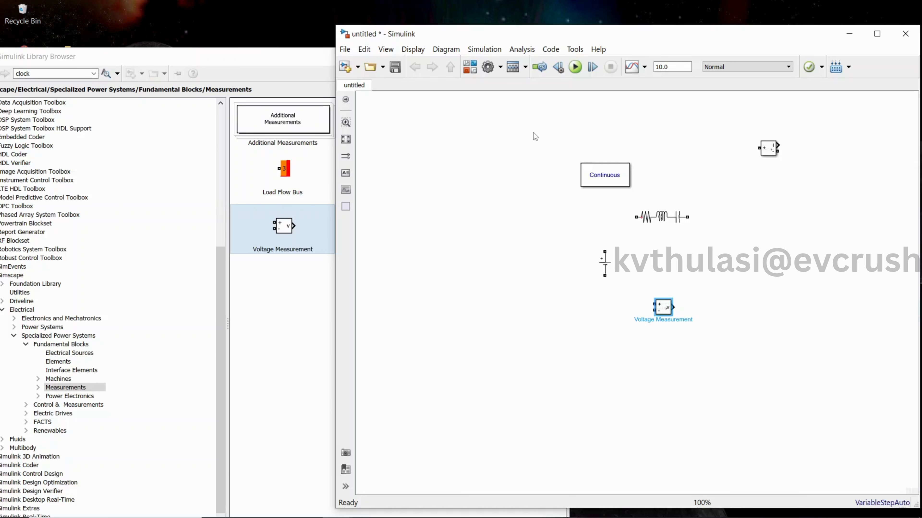
{"action": "left_click", "coordinate": [310, 65]}
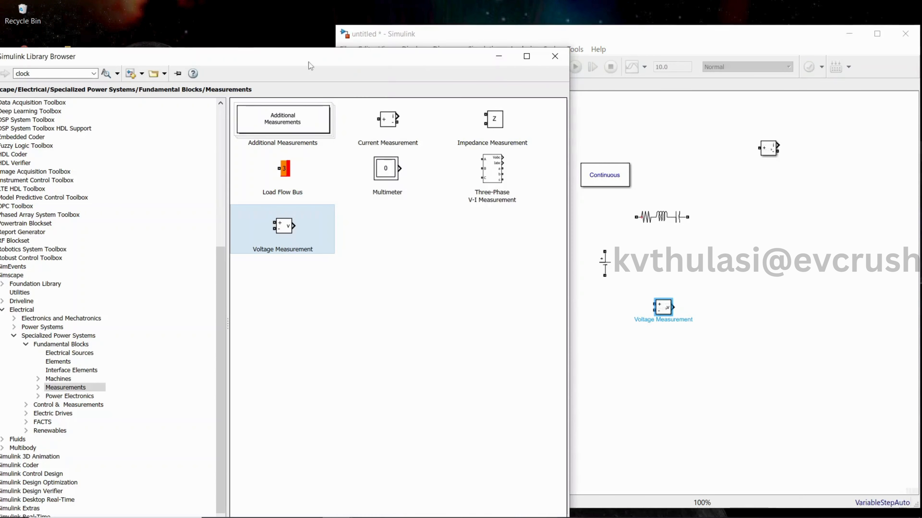
{"action": "left_click", "coordinate": [499, 56]}
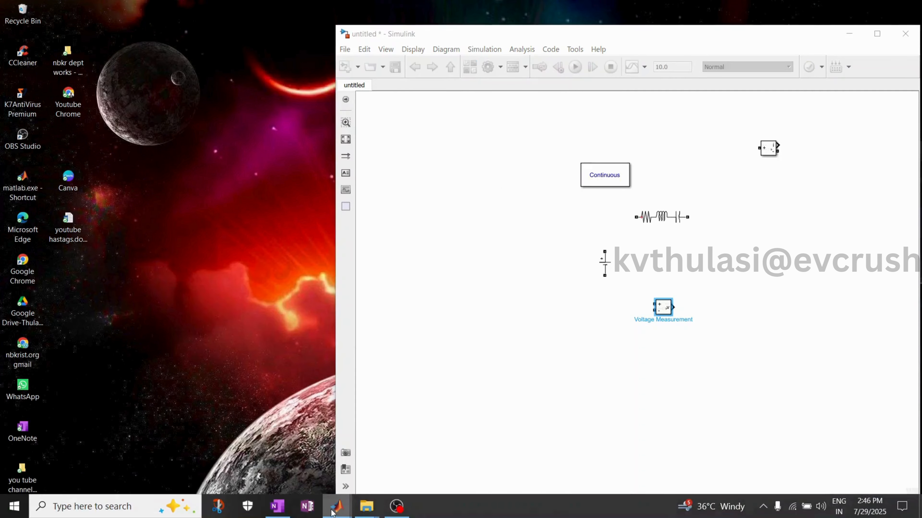
Bring the reference KCL circuit window back up behind the untitled model and return to the untitled model.
{"action": "mouse_move", "coordinate": [336, 509]}
{"action": "left_click", "coordinate": [318, 476]}
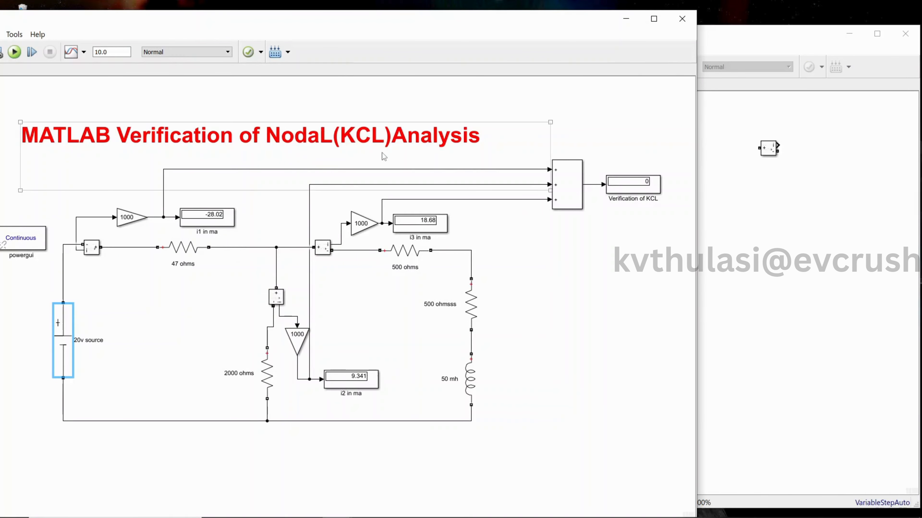
{"action": "left_click", "coordinate": [769, 183]}
Move the DC Voltage Source down and to the left, and shift the Series RLC Branch slightly down-left.
{"action": "left_click", "coordinate": [667, 218]}
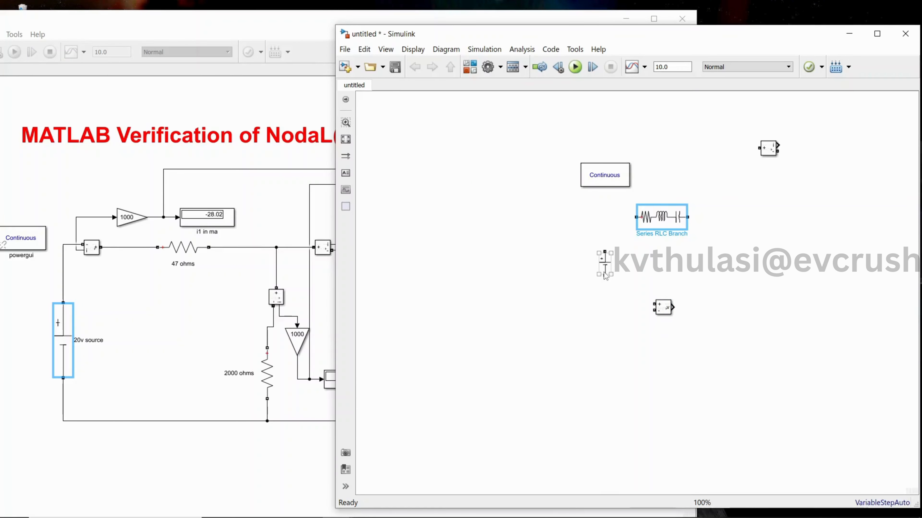
{"action": "left_click_drag", "start_coordinate": [605, 276], "coordinate": [548, 315]}
{"action": "left_click_drag", "start_coordinate": [654, 223], "coordinate": [630, 245]}
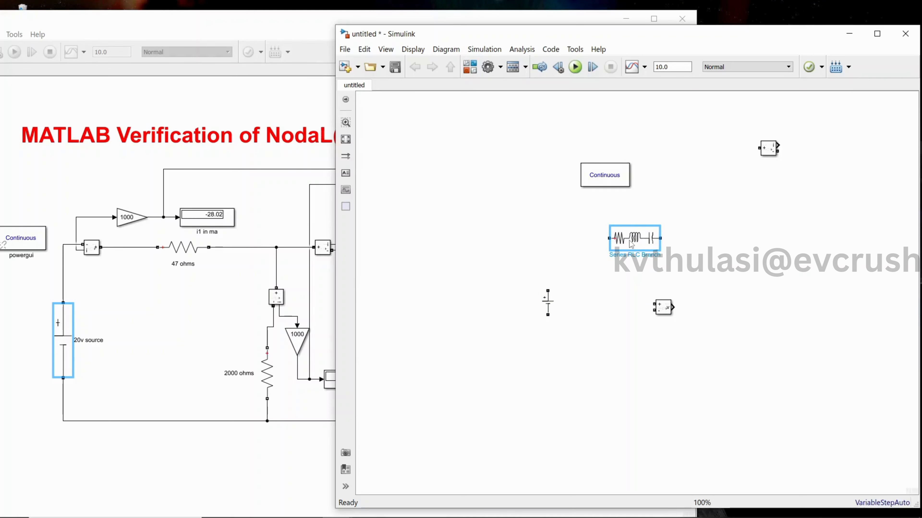
Set the Series RLC Branch's branch type to R.
{"action": "double_click", "coordinate": [632, 244]}
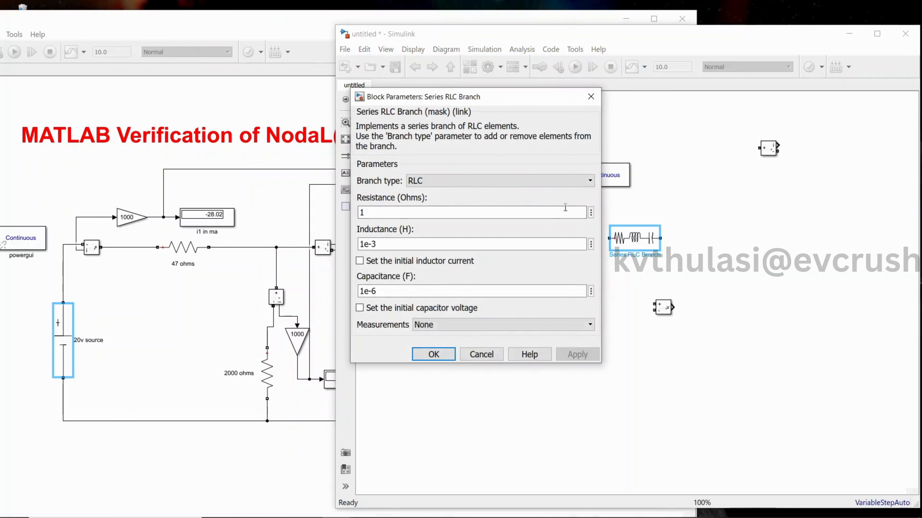
{"action": "left_click", "coordinate": [486, 179]}
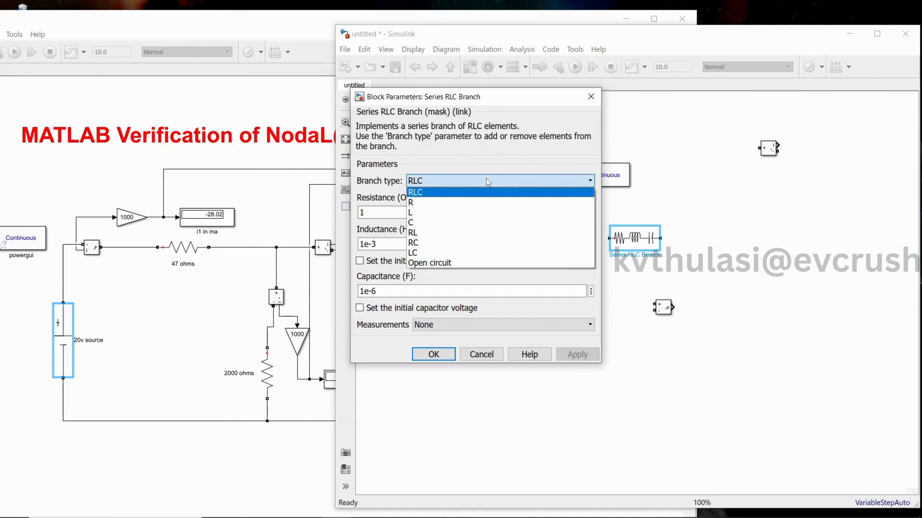
{"action": "left_click", "coordinate": [472, 201]}
{"action": "left_click", "coordinate": [577, 261]}
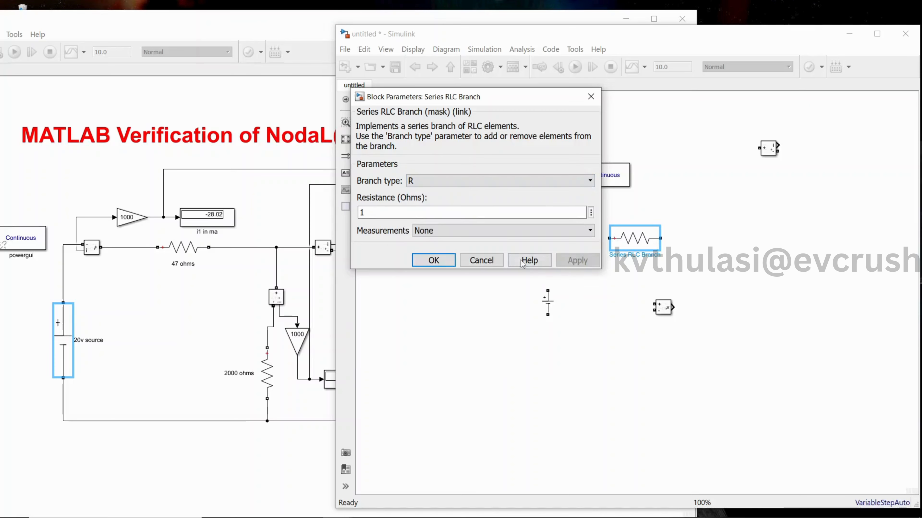
{"action": "left_click", "coordinate": [433, 260]}
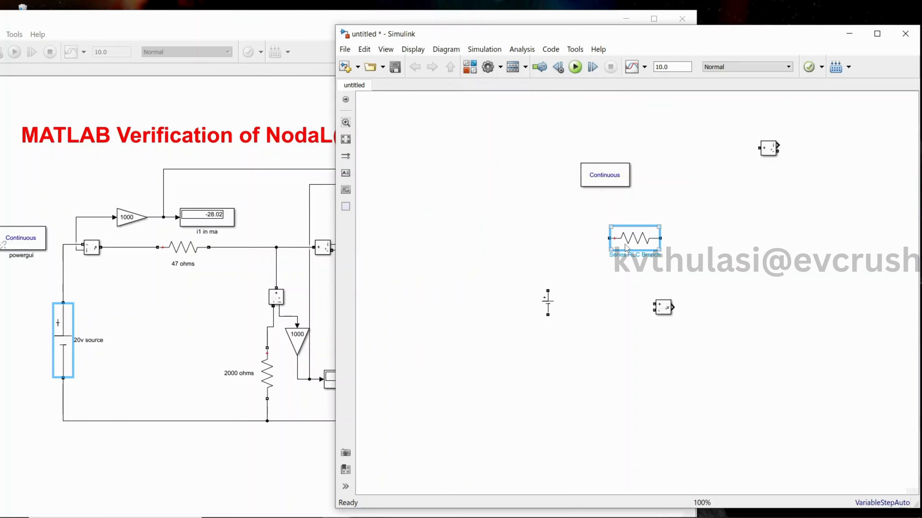
Move the Voltage Measurement block down-right and the resistor branch left, just above and right of the DC source.
{"action": "left_click_drag", "start_coordinate": [662, 307], "coordinate": [729, 337]}
{"action": "left_click_drag", "start_coordinate": [635, 245], "coordinate": [599, 251]}
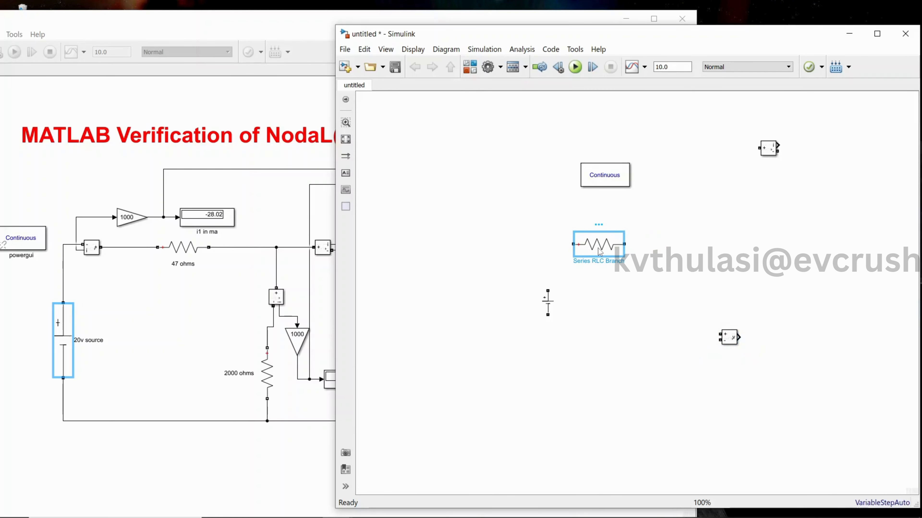
{"action": "left_click_drag", "start_coordinate": [599, 251], "coordinate": [602, 252]}
Paste two copies of the resistor branch, one right of the original and one below and right of that copy.
{"action": "left_click", "coordinate": [711, 251]}
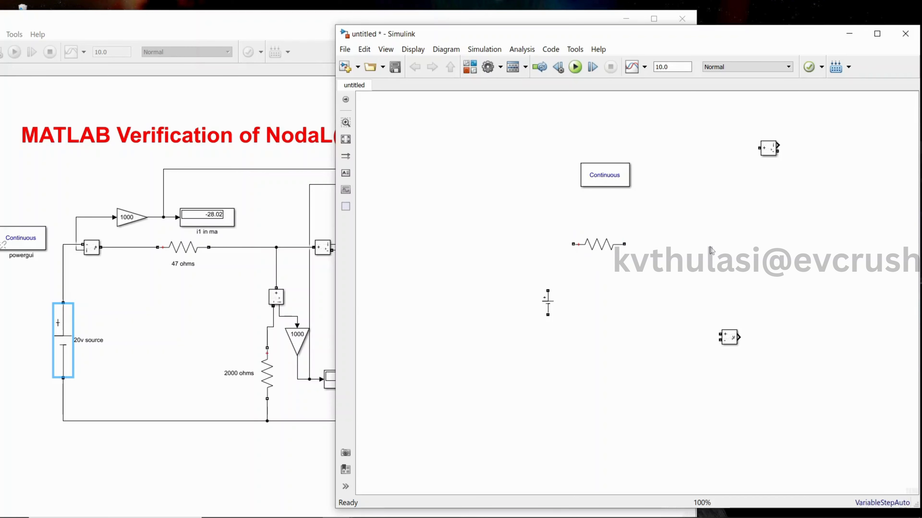
{"action": "key", "text": "ctrl+v"}
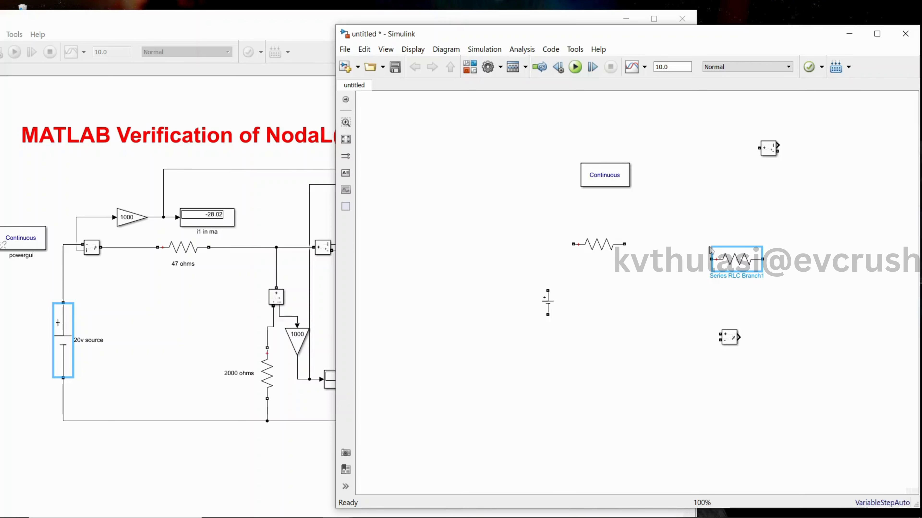
{"action": "left_click", "coordinate": [789, 304]}
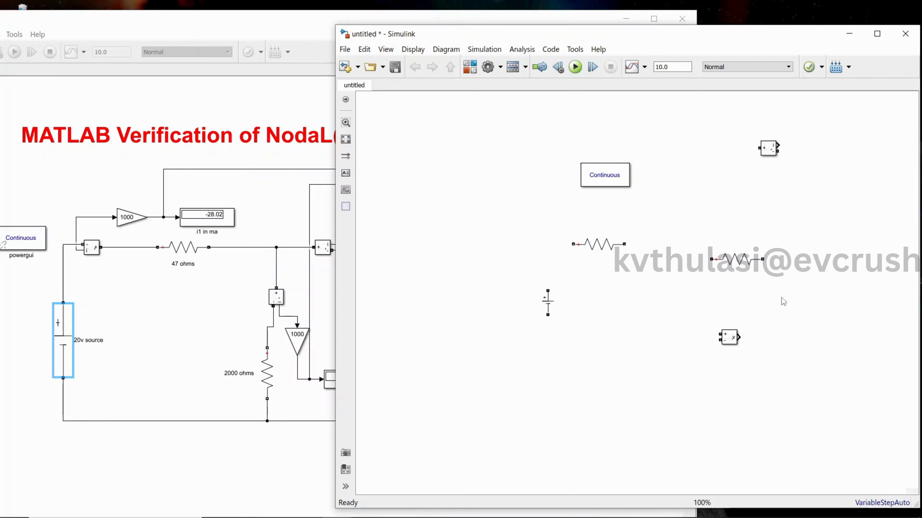
{"action": "key", "text": "ctrl+v"}
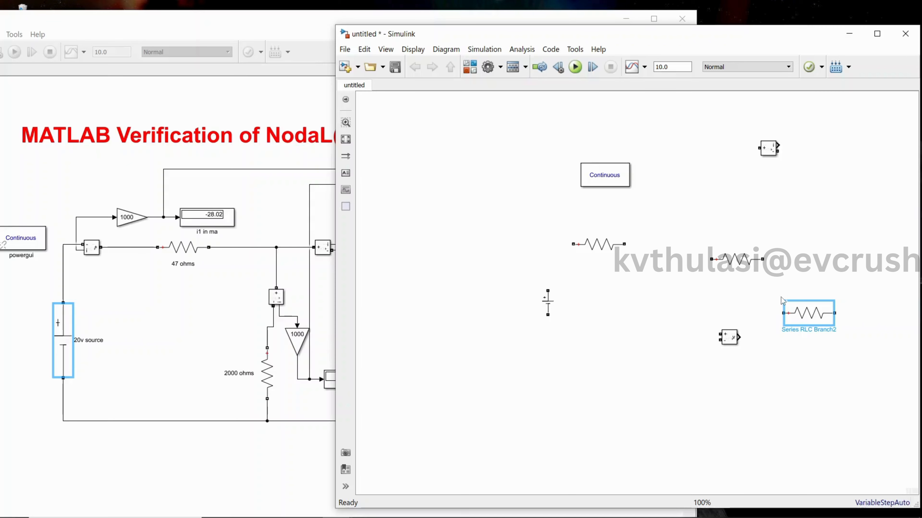
Paste a third resistor copy in the middle of the circuit, and rotate it and the rightmost resistor to vertical.
{"action": "left_click", "coordinate": [657, 308]}
{"action": "key", "text": "ctrl+v"}
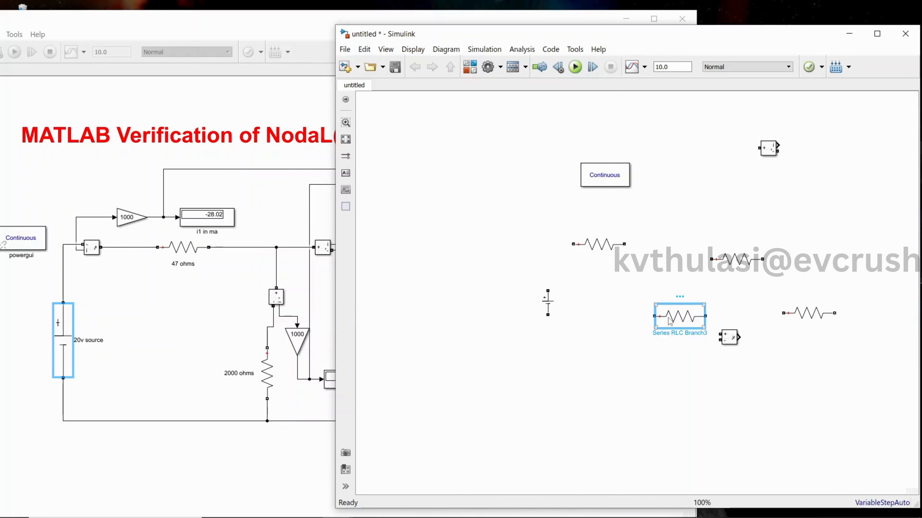
{"action": "key", "text": "ctrl+r"}
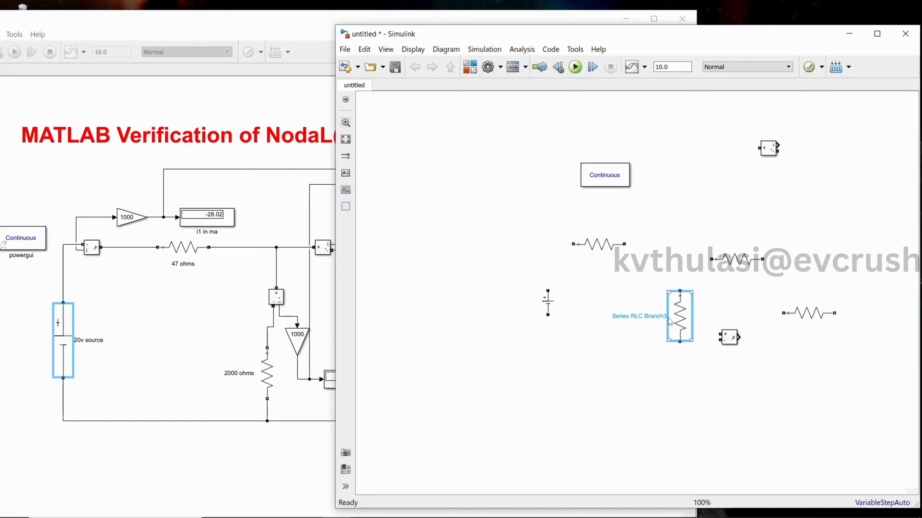
{"action": "left_click", "coordinate": [829, 321]}
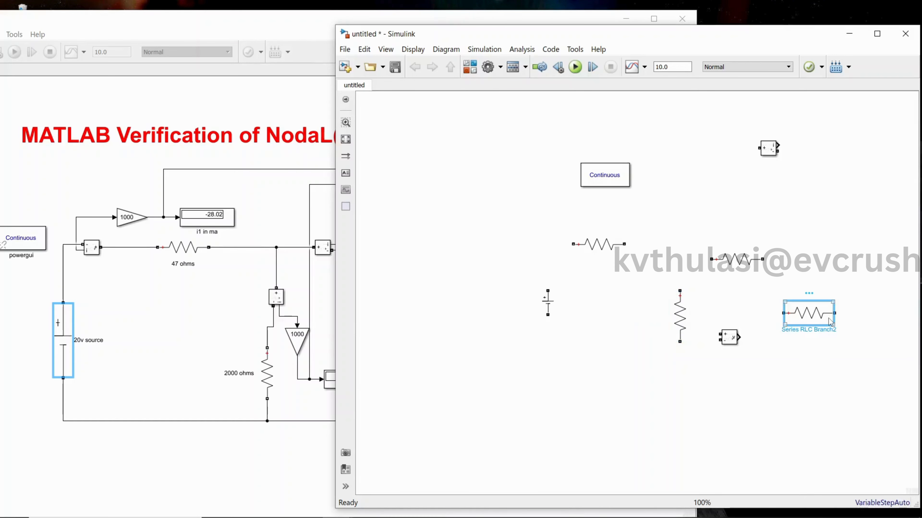
{"action": "key", "text": "ctrl+r"}
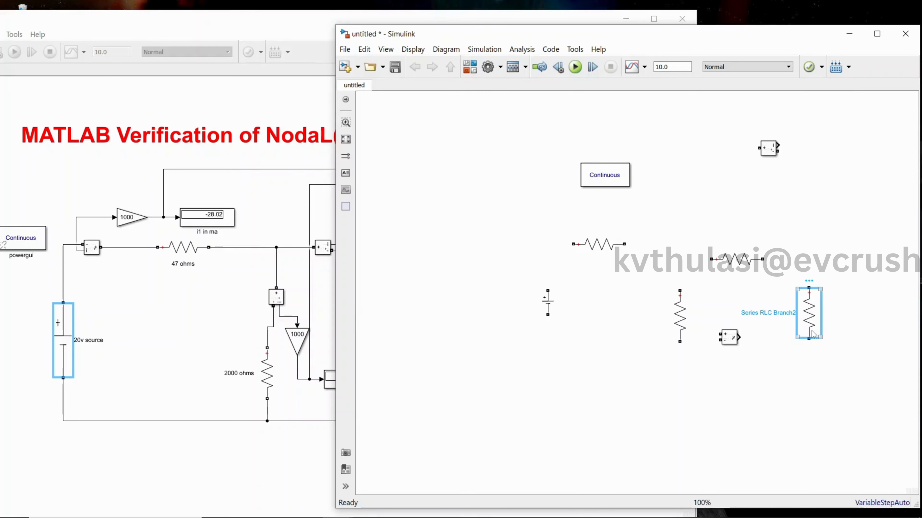
Paste another vertical branch below the rightmost resistor and set its branch type to L.
{"action": "left_click", "coordinate": [789, 397]}
{"action": "key", "text": "ctrl+v"}
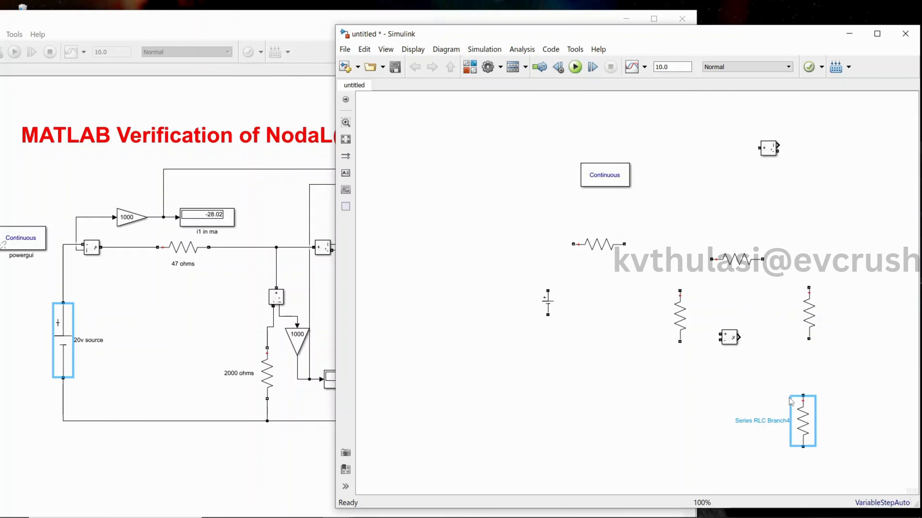
{"action": "double_click", "coordinate": [801, 414]}
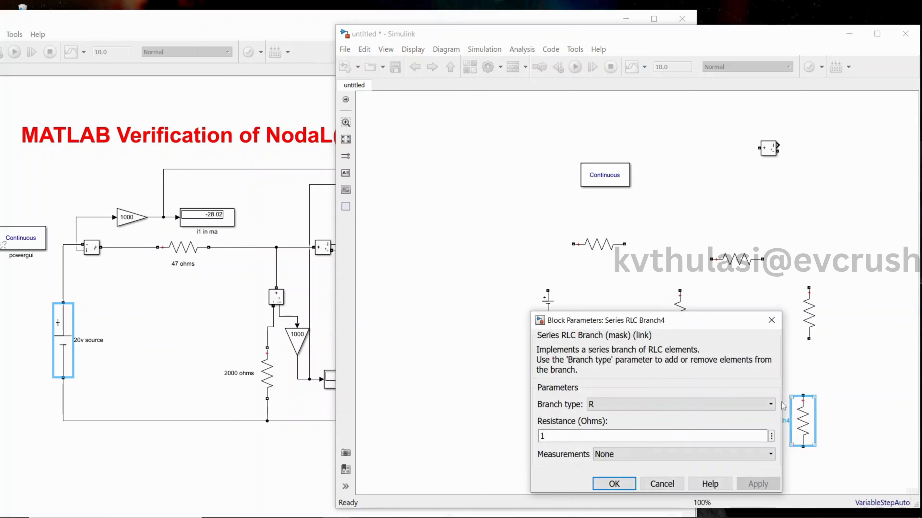
{"action": "left_click", "coordinate": [659, 404]}
{"action": "left_click", "coordinate": [622, 436]}
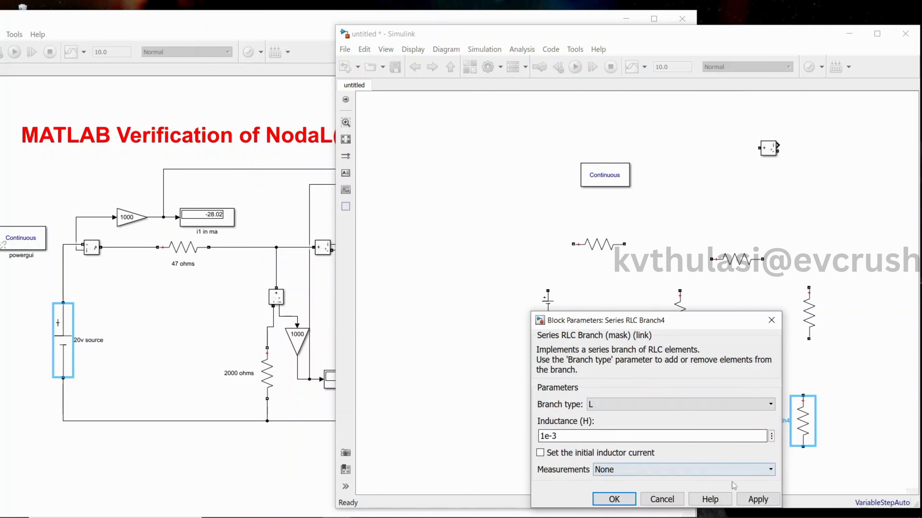
{"action": "left_click", "coordinate": [754, 503]}
{"action": "left_click", "coordinate": [614, 499]}
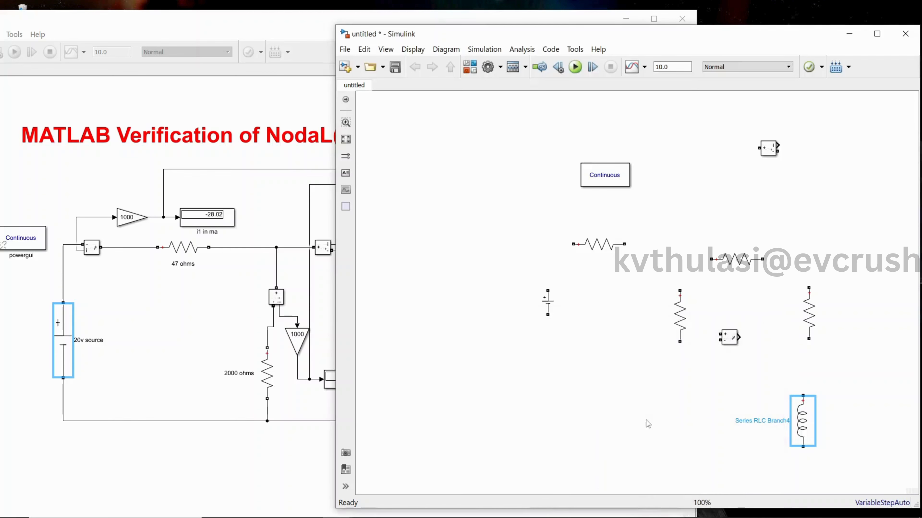
Move the DC Voltage Source further down-left and the first horizontal resistor down-left above it, following the reference circuit's layout.
{"action": "left_click_drag", "start_coordinate": [553, 316], "coordinate": [537, 342]}
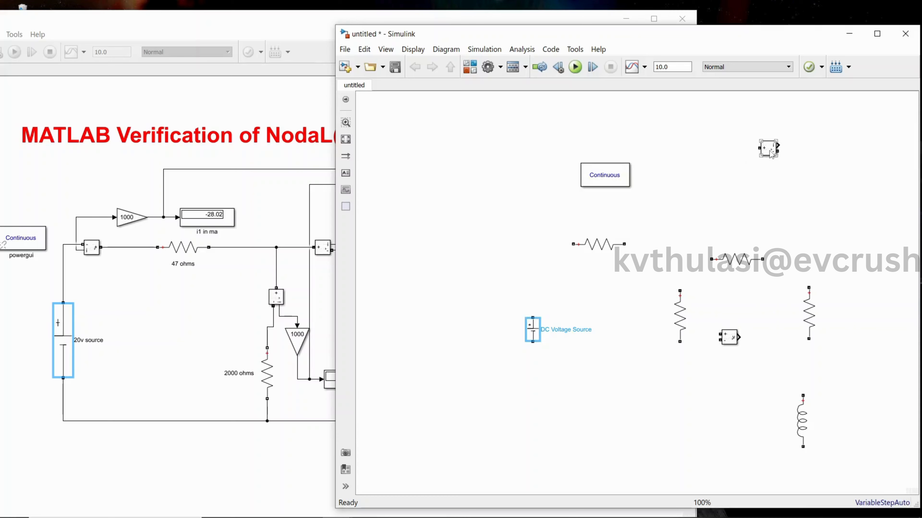
{"action": "left_click", "coordinate": [329, 130]}
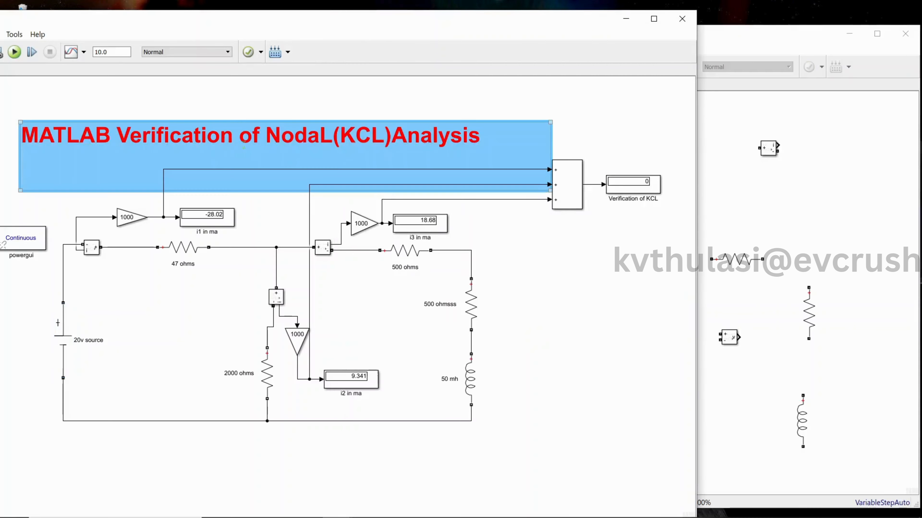
{"action": "left_click", "coordinate": [722, 202]}
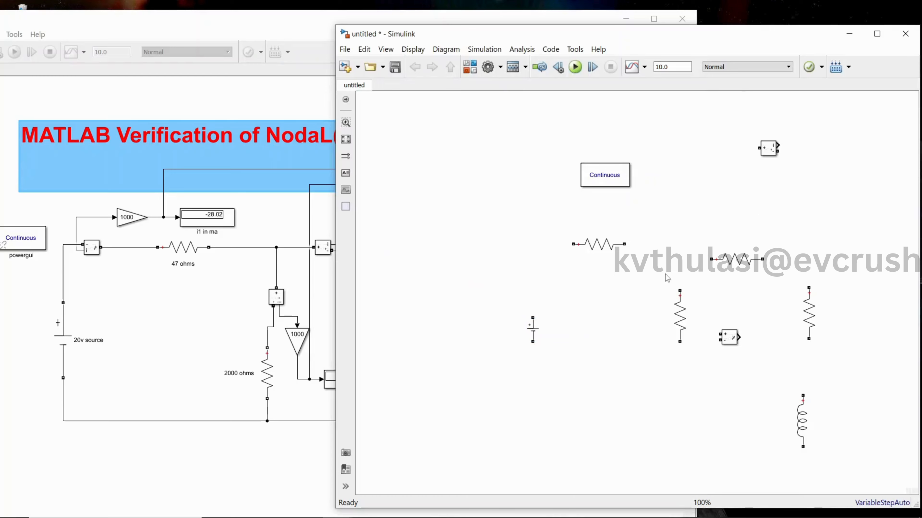
{"action": "left_click", "coordinate": [531, 336]}
{"action": "left_click_drag", "start_coordinate": [534, 343], "coordinate": [502, 379]}
{"action": "left_click_drag", "start_coordinate": [593, 252], "coordinate": [557, 278]}
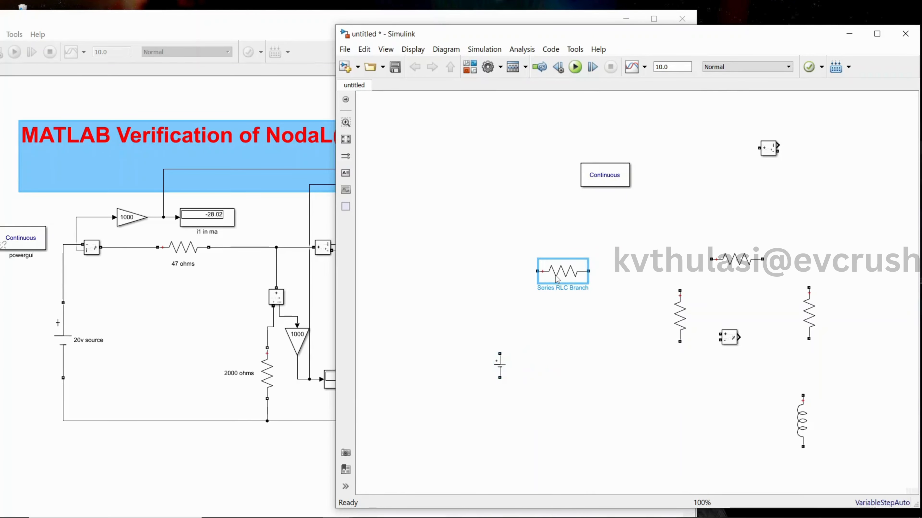
Shift the middle vertical resistor slightly down and delete the Voltage Measurement block.
{"action": "left_click_drag", "start_coordinate": [689, 340], "coordinate": [431, 272]}
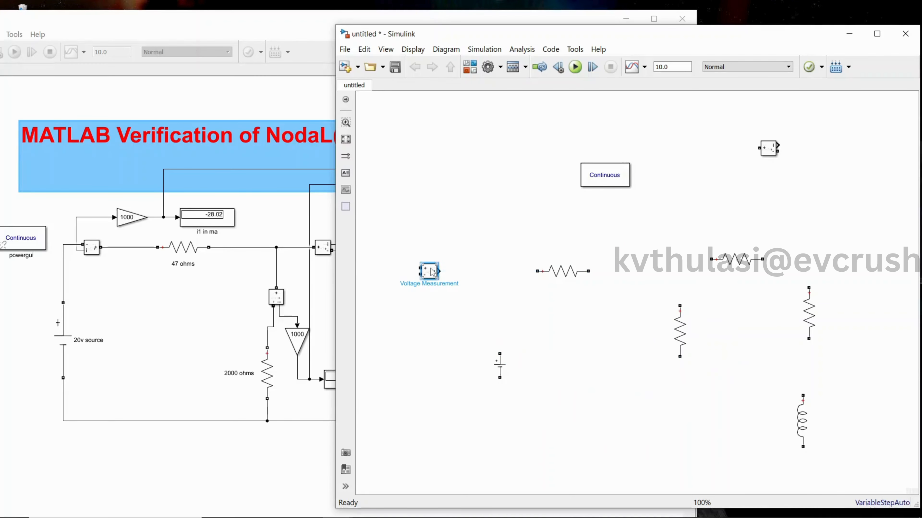
{"action": "key", "text": "Delete"}
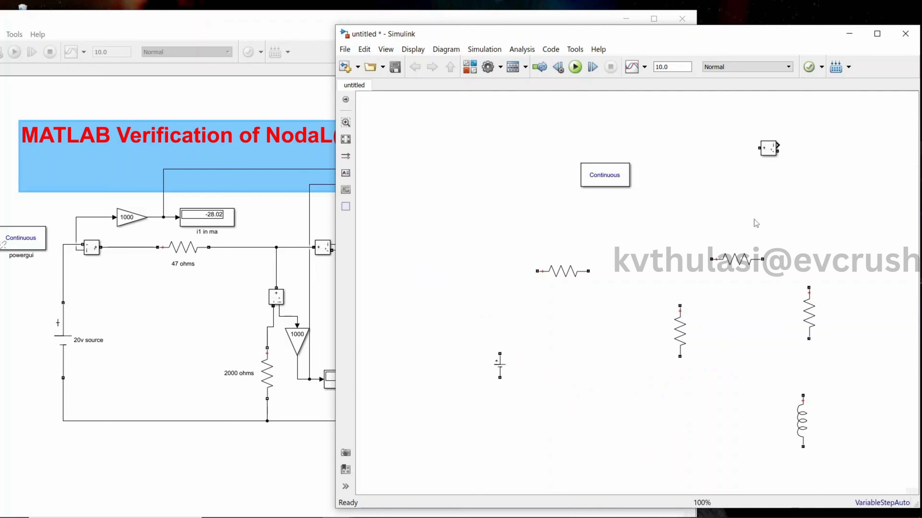
Nudge the inductor right, the middle vertical resistor down, and the DC Voltage Source left so its lower end aligns with the resistor's.
{"action": "left_click", "coordinate": [802, 414]}
{"action": "left_click_drag", "start_coordinate": [803, 413], "coordinate": [815, 414]}
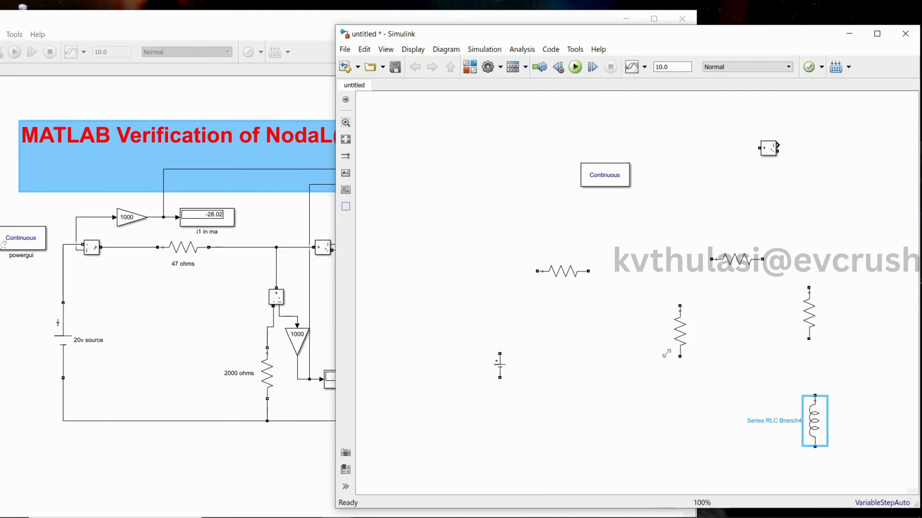
{"action": "left_click", "coordinate": [679, 331]}
{"action": "left_click_drag", "start_coordinate": [680, 331], "coordinate": [679, 352]}
{"action": "left_click_drag", "start_coordinate": [499, 363], "coordinate": [479, 363]}
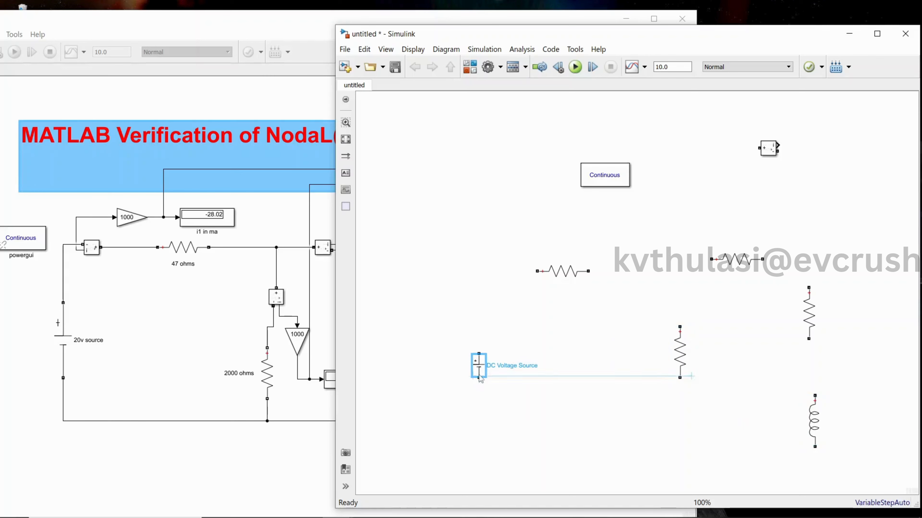
Move the Current Measurement block between the DC source and the first horizontal resistor, and rotate it 180 degrees.
{"action": "left_click", "coordinate": [761, 160]}
{"action": "left_click_drag", "start_coordinate": [760, 162], "coordinate": [502, 309]}
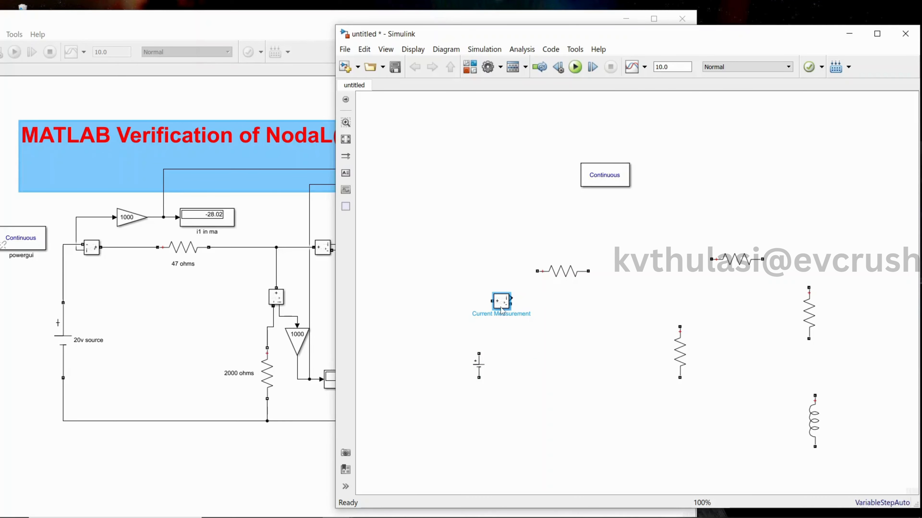
{"action": "key", "text": "ctrl+r"}
{"action": "key", "text": "ctrl+r"}
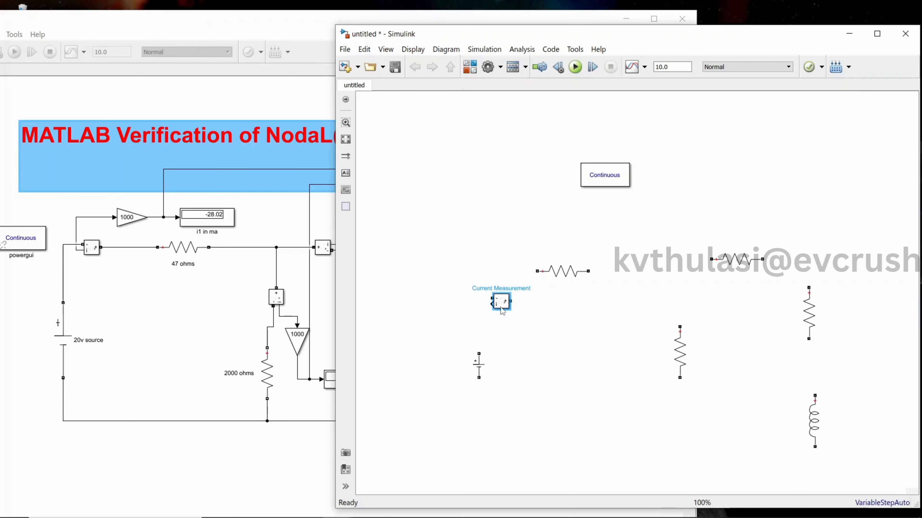
Move the Current Measurement block up level with the first horizontal resistor and wire it to the resistor and the DC source's positive terminal.
{"action": "left_click_drag", "start_coordinate": [501, 310], "coordinate": [494, 292]}
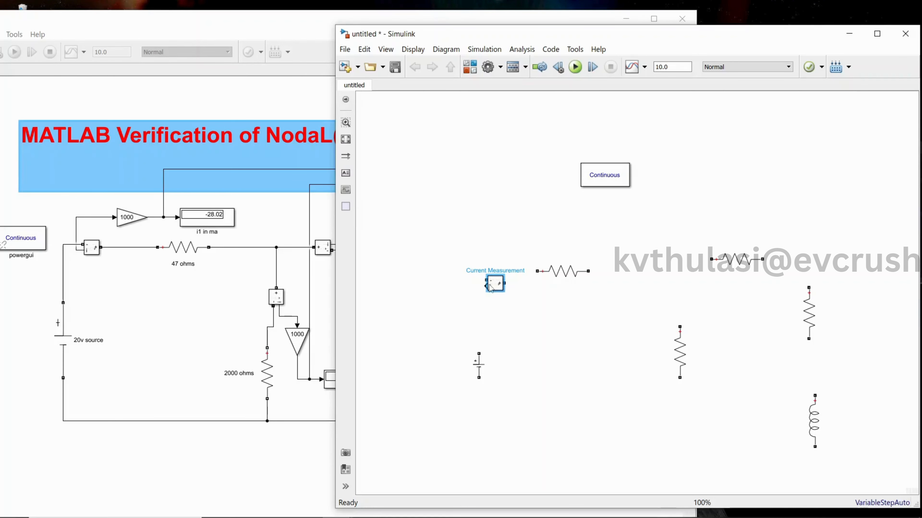
{"action": "mouse_move", "coordinate": [562, 272]}
{"action": "left_mouse_down"}
{"action": "mouse_move", "coordinate": [476, 291]}
{"action": "mouse_move", "coordinate": [480, 365]}
{"action": "left_mouse_up"}
{"action": "left_click", "coordinate": [588, 277]}
{"action": "left_click", "coordinate": [601, 285]}
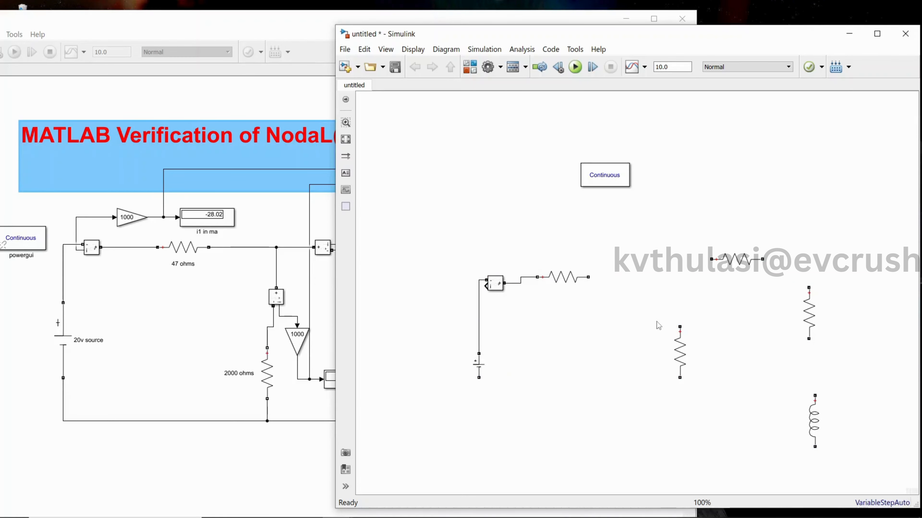
Shift the middle vertical resistor down, place a copy of the Current Measurement block above it, and rotate the copy 180 degrees.
{"action": "left_click_drag", "start_coordinate": [671, 341], "coordinate": [670, 369]}
{"action": "left_click", "coordinate": [499, 286]}
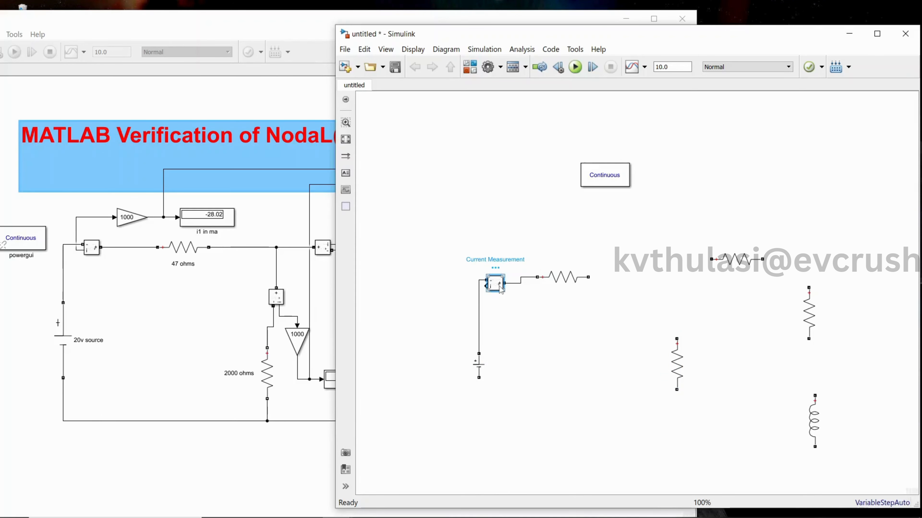
{"action": "key", "text": "ctrl+c"}
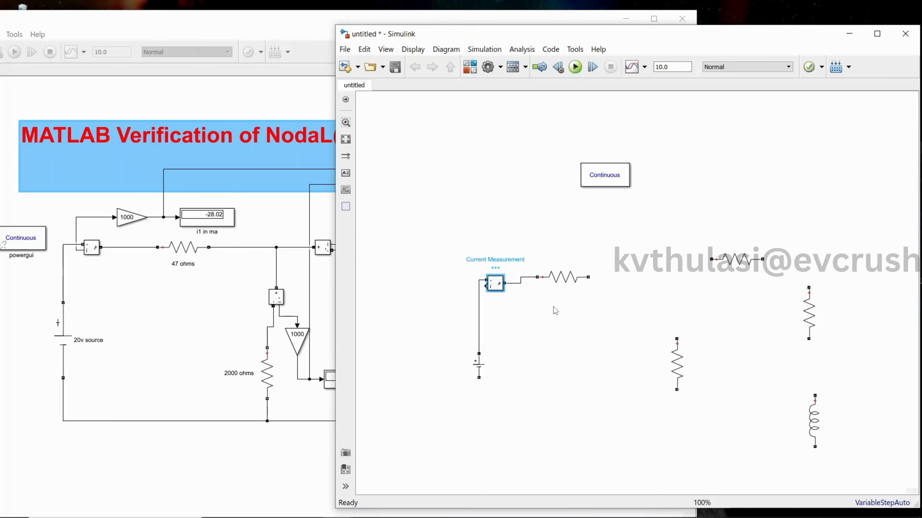
{"action": "left_click", "coordinate": [664, 308]}
{"action": "key", "text": "ctrl+v"}
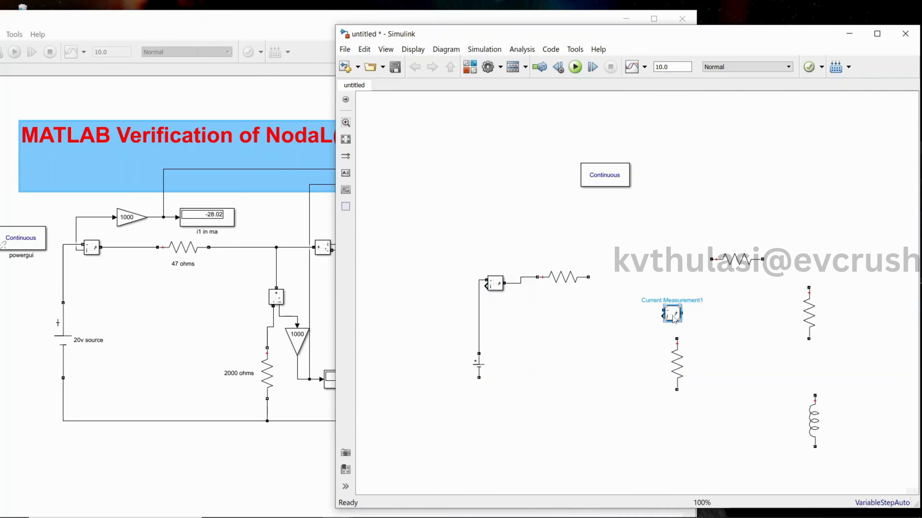
{"action": "key", "text": "ctrl+r"}
{"action": "key", "text": "ctrl+r"}
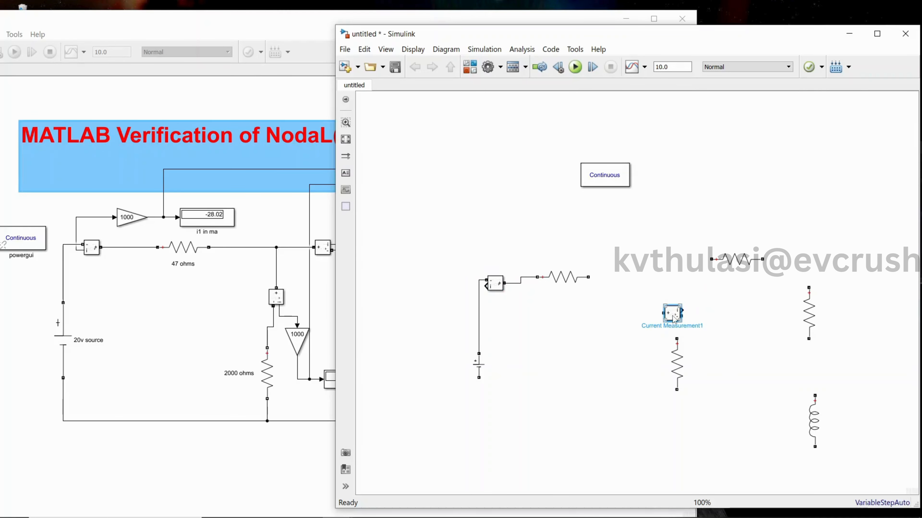
Realign the middle vertical and second horizontal resistors, and place another Current Measurement copy just before the second horizontal resistor.
{"action": "left_click", "coordinate": [706, 321]}
{"action": "left_click_drag", "start_coordinate": [678, 367], "coordinate": [666, 373]}
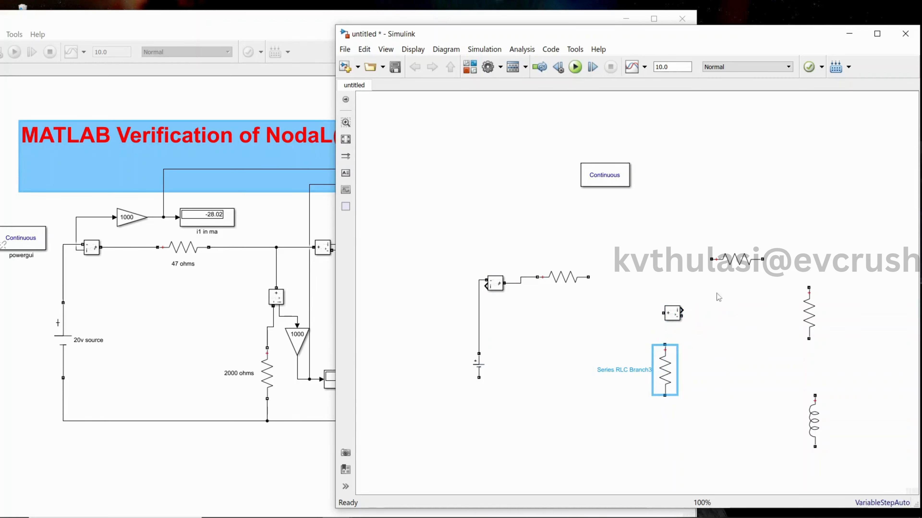
{"action": "left_click_drag", "start_coordinate": [736, 260], "coordinate": [751, 259]}
{"action": "left_click", "coordinate": [676, 316]}
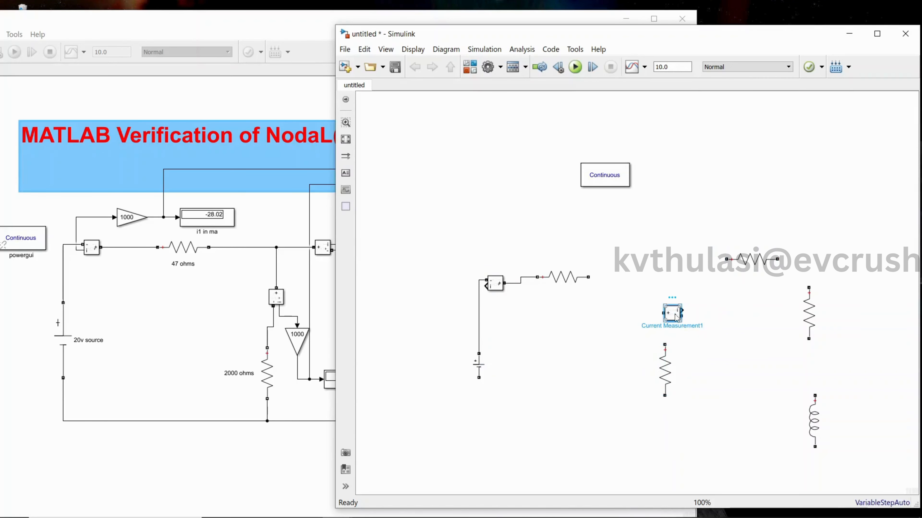
{"action": "left_click", "coordinate": [690, 262]}
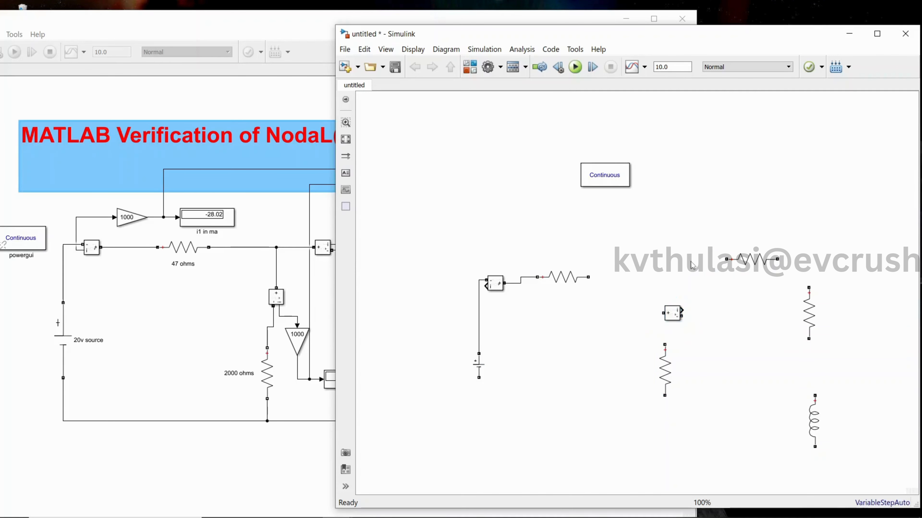
{"action": "key", "text": "ctrl+v"}
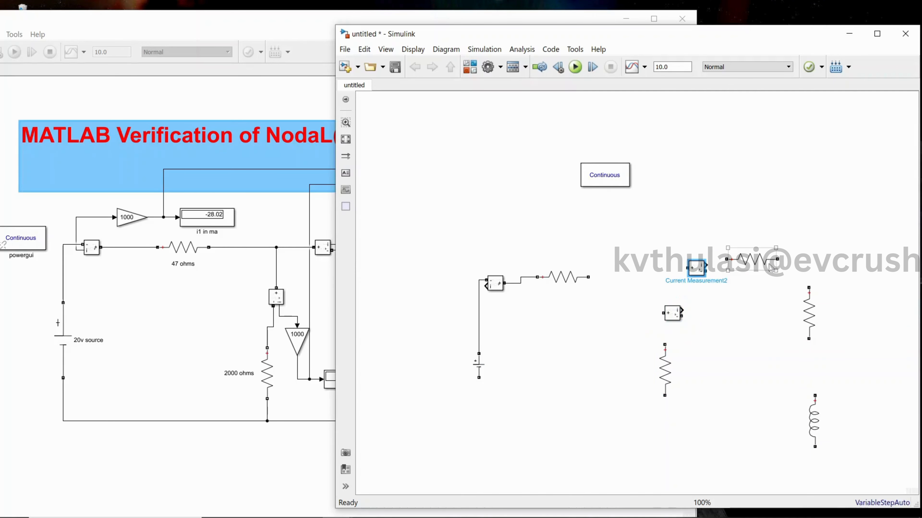
Wire the DC source's negative terminal to the lower end of the middle vertical resistor.
{"action": "left_click", "coordinate": [806, 411]}
{"action": "left_click", "coordinate": [761, 412]}
{"action": "mouse_move", "coordinate": [480, 377]}
{"action": "left_mouse_down"}
{"action": "mouse_move", "coordinate": [488, 403]}
{"action": "mouse_move", "coordinate": [642, 418]}
{"action": "mouse_move", "coordinate": [665, 396]}
{"action": "left_mouse_up"}
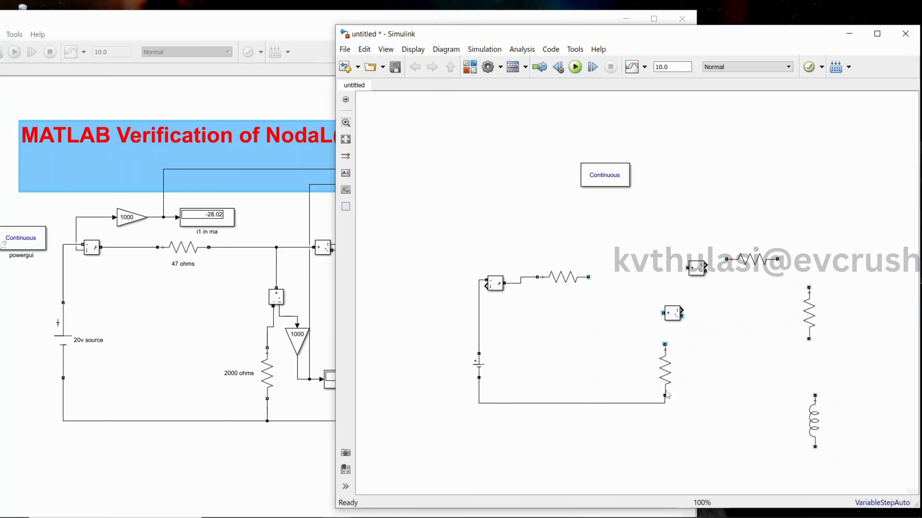
Rotate the Current Measurement block above the middle resistor 90 degrees clockwise and align it over the resistor.
{"action": "left_click", "coordinate": [672, 317]}
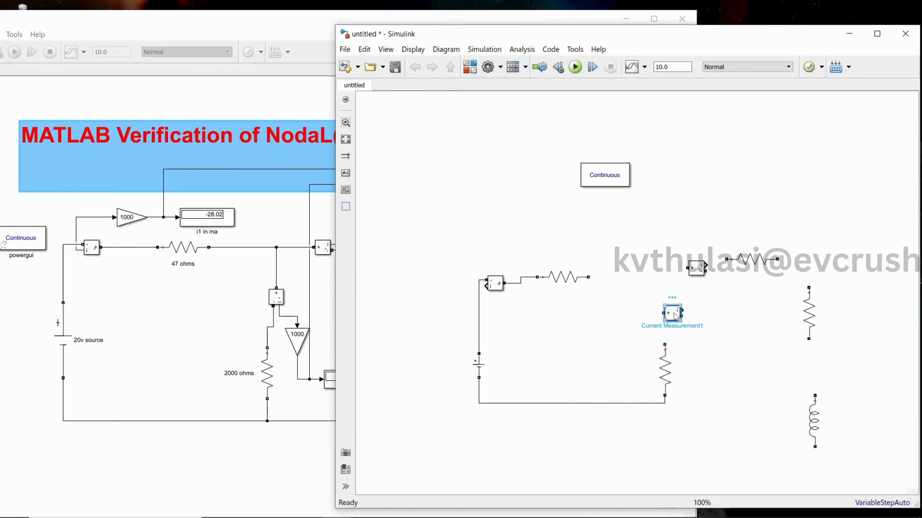
{"action": "key", "text": "ctrl+r"}
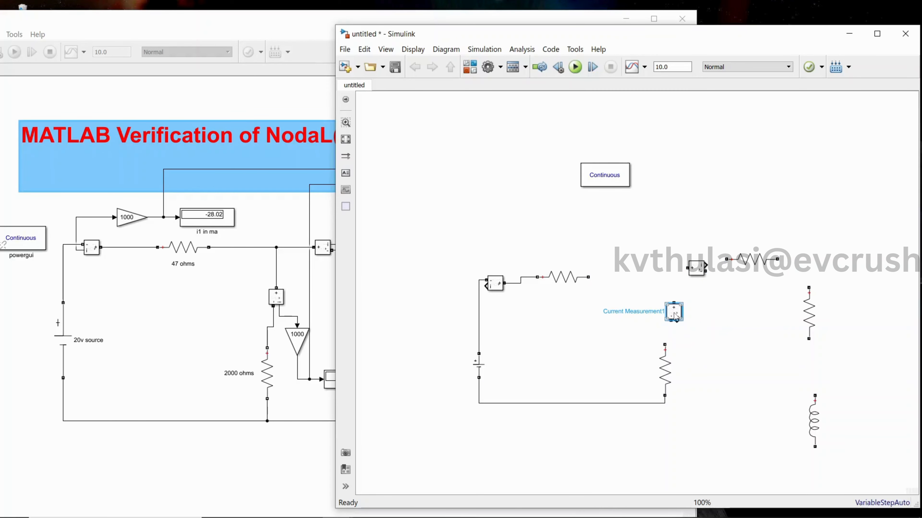
{"action": "left_click_drag", "start_coordinate": [674, 313], "coordinate": [661, 317]}
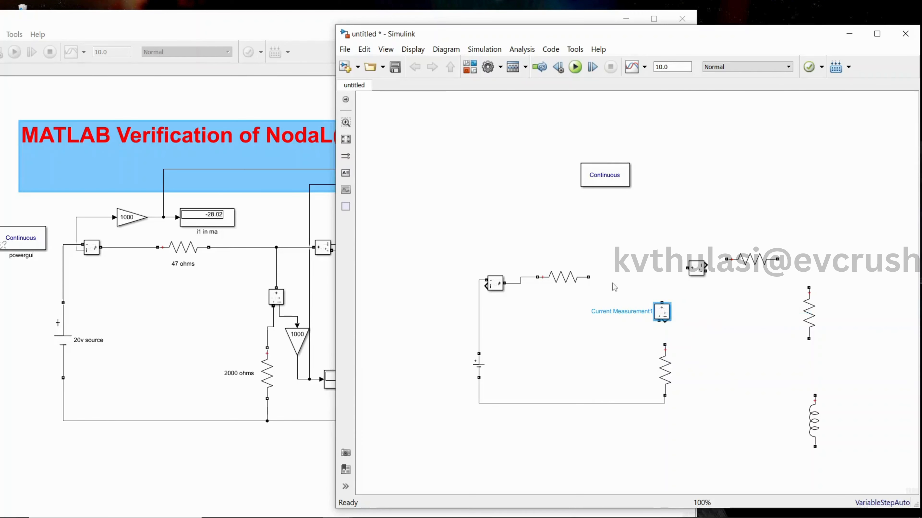
Shift the right vertical resistor, second horizontal resistor and inductor to the right, aligning the inductor beneath the vertical resistor.
{"action": "left_click", "coordinate": [818, 312]}
{"action": "left_click_drag", "start_coordinate": [818, 311], "coordinate": [835, 312]}
{"action": "left_click_drag", "start_coordinate": [756, 263], "coordinate": [777, 269]}
{"action": "left_click_drag", "start_coordinate": [820, 434], "coordinate": [832, 434]}
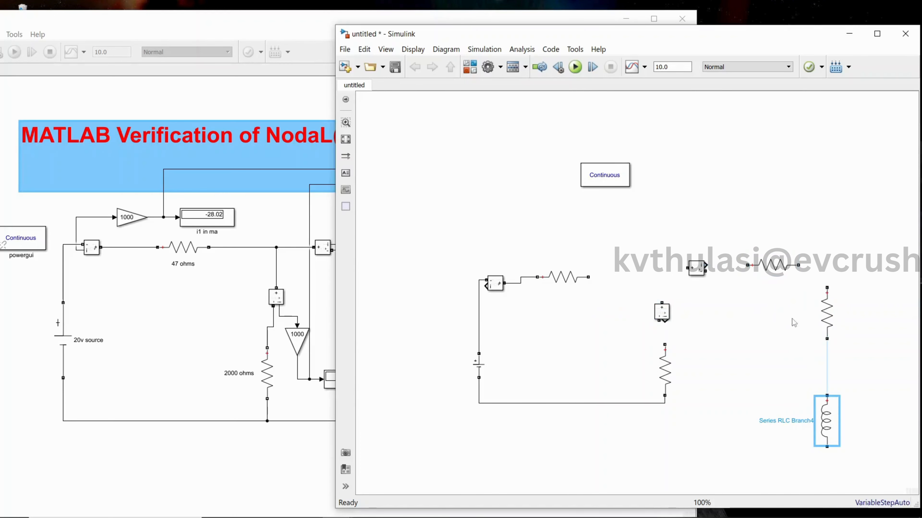
Wire the second horizontal resistor, right vertical resistor and inductor in series, lower the bottom return wire, and connect the inductor to it.
{"action": "left_click_drag", "start_coordinate": [798, 265], "coordinate": [827, 288]}
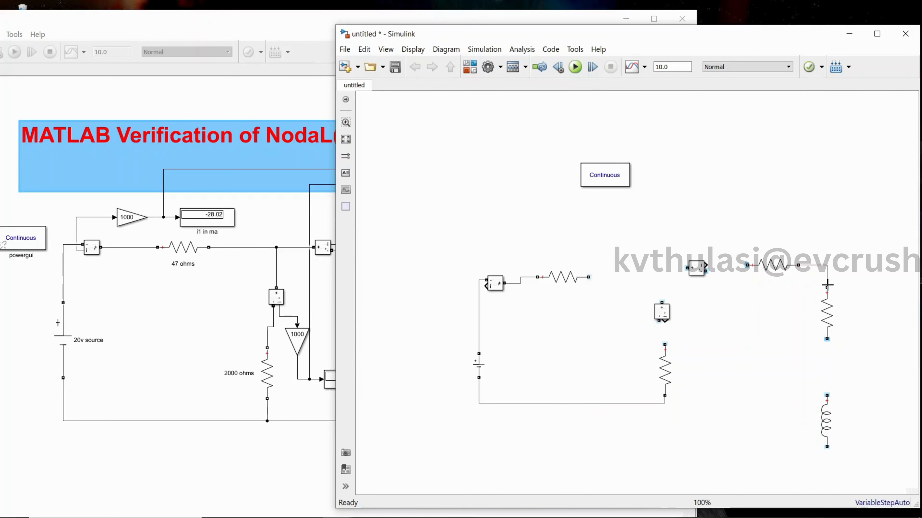
{"action": "left_click", "coordinate": [827, 316]}
{"action": "left_click_drag", "start_coordinate": [827, 340], "coordinate": [826, 396]}
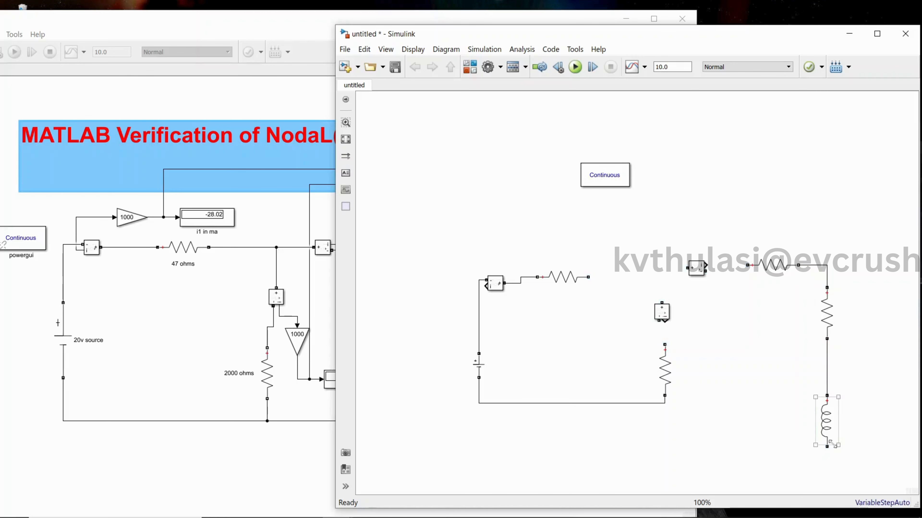
{"action": "left_click_drag", "start_coordinate": [642, 405], "coordinate": [643, 443]}
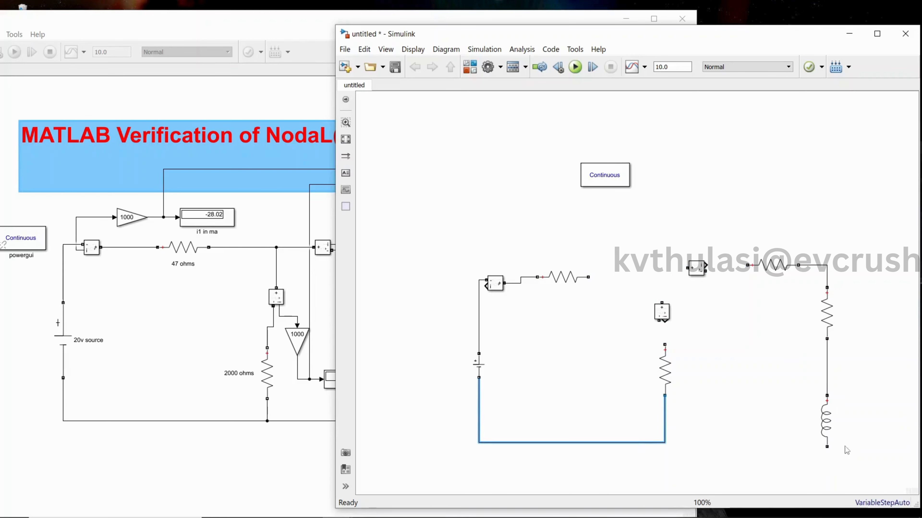
{"action": "left_click_drag", "start_coordinate": [826, 447], "coordinate": [665, 442]}
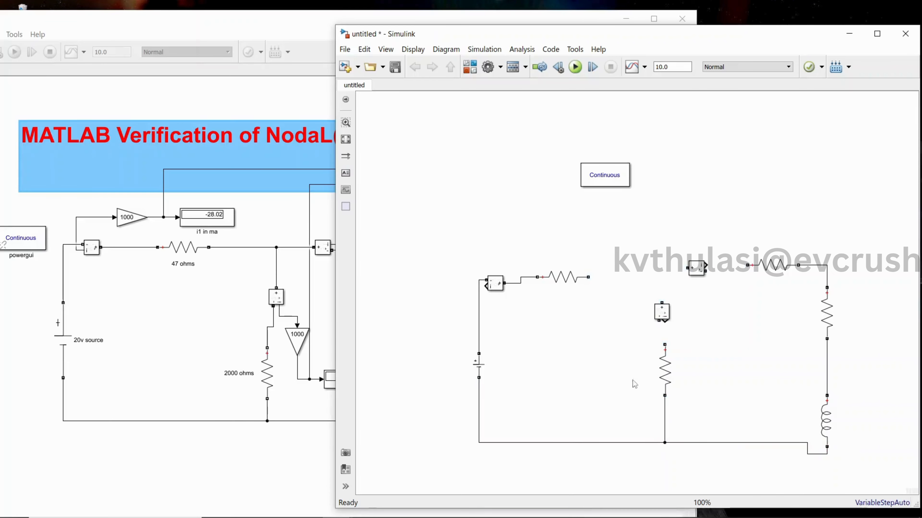
Wire the first resistor's free end to both remaining Current Measurement blocks, connect the middle branch, and move the first Current Measurement closer to its resistor.
{"action": "left_click", "coordinate": [584, 277]}
{"action": "left_click_drag", "start_coordinate": [589, 277], "coordinate": [662, 304]}
{"action": "left_click_drag", "start_coordinate": [685, 269], "coordinate": [662, 277]}
{"action": "left_click", "coordinate": [662, 319]}
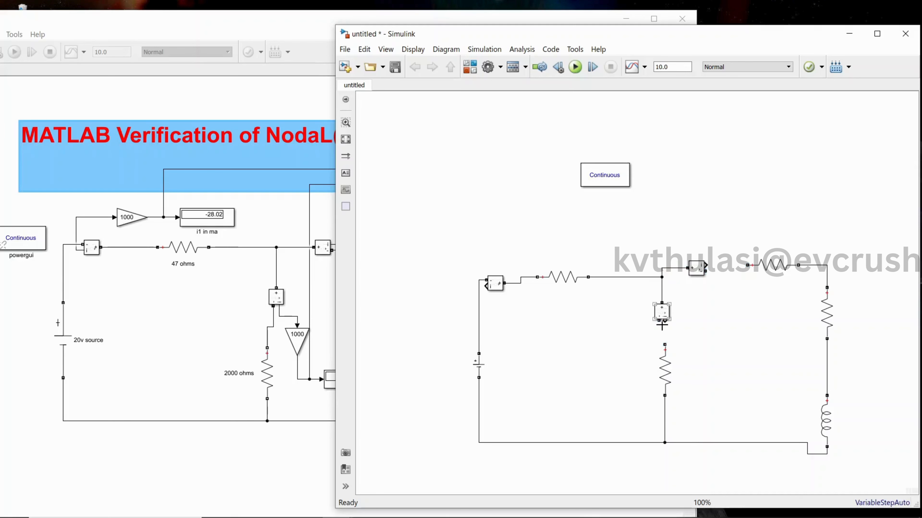
{"action": "left_click_drag", "start_coordinate": [662, 326], "coordinate": [664, 345]}
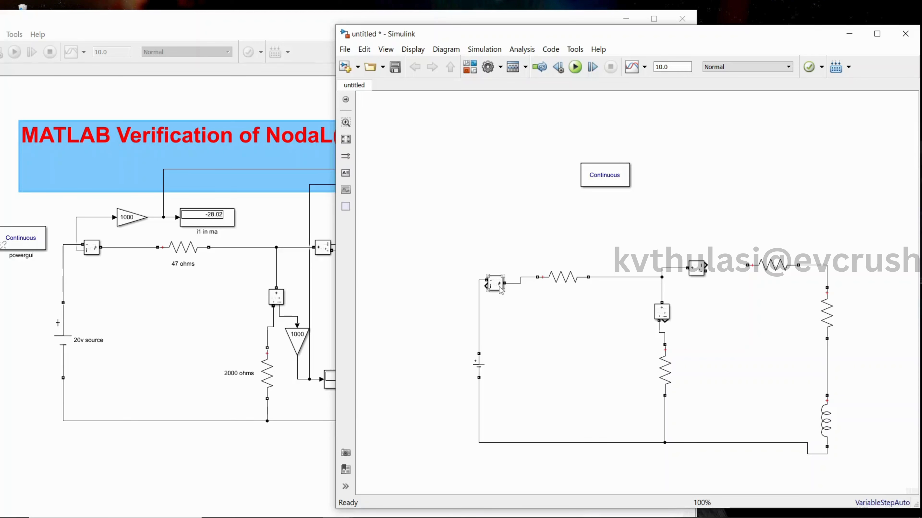
{"action": "left_click_drag", "start_coordinate": [500, 289], "coordinate": [514, 288]}
{"action": "left_click", "coordinate": [494, 217]}
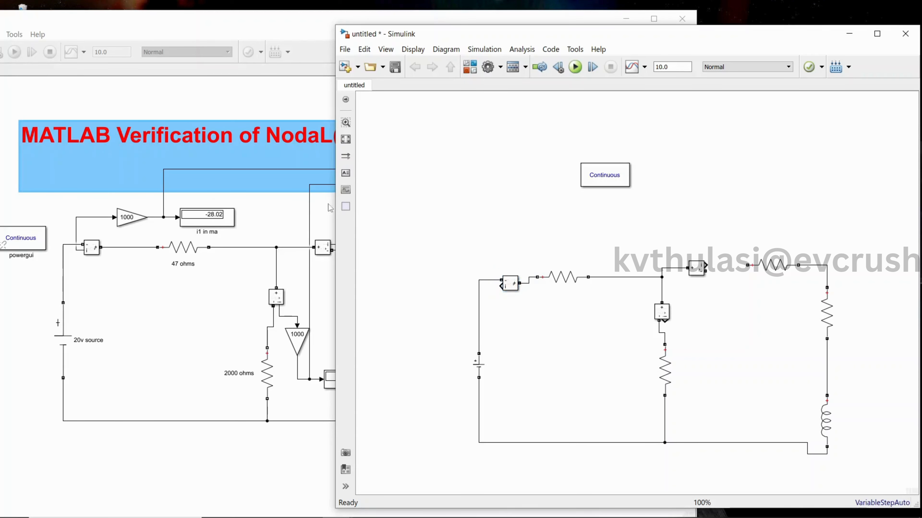
Add a Display block from the Simulink Sinks library to the model, beside the powergui block.
{"action": "left_click", "coordinate": [473, 70]}
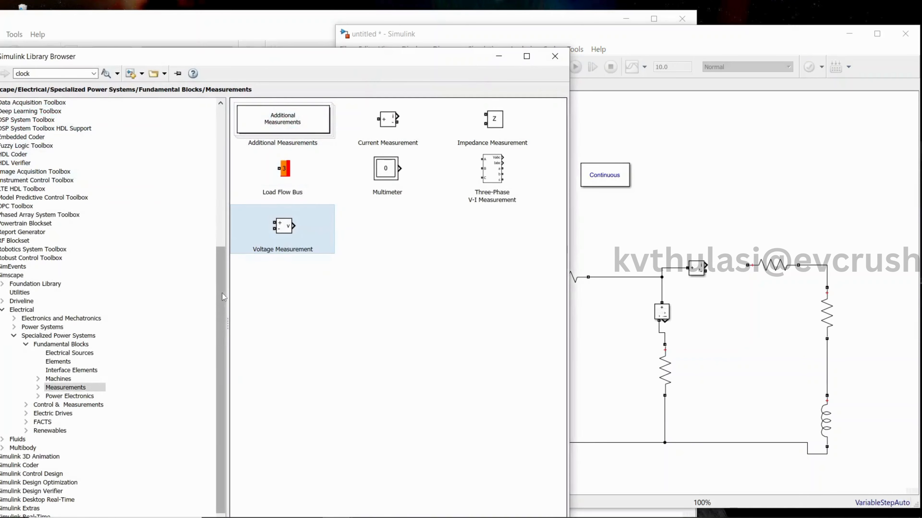
{"action": "left_click_drag", "start_coordinate": [223, 296], "coordinate": [229, 151]}
{"action": "left_click", "coordinate": [47, 225]}
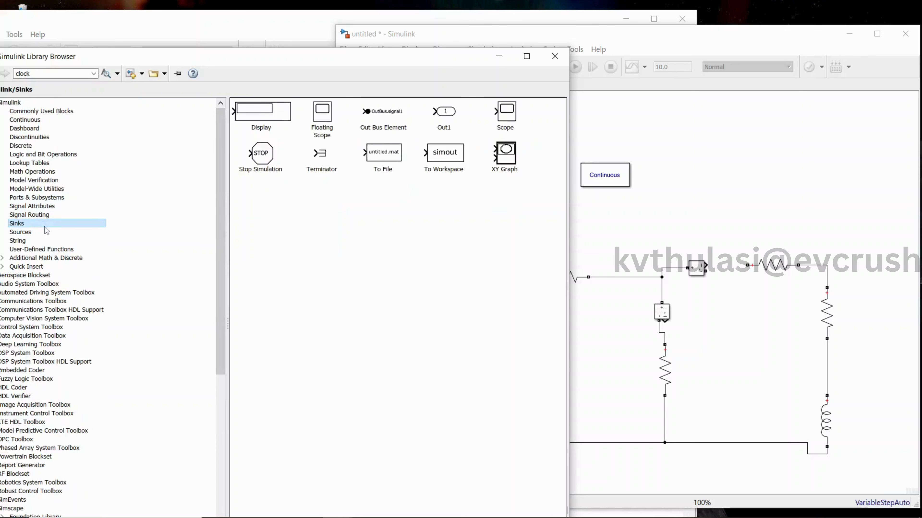
{"action": "left_click_drag", "start_coordinate": [258, 122], "coordinate": [717, 180]}
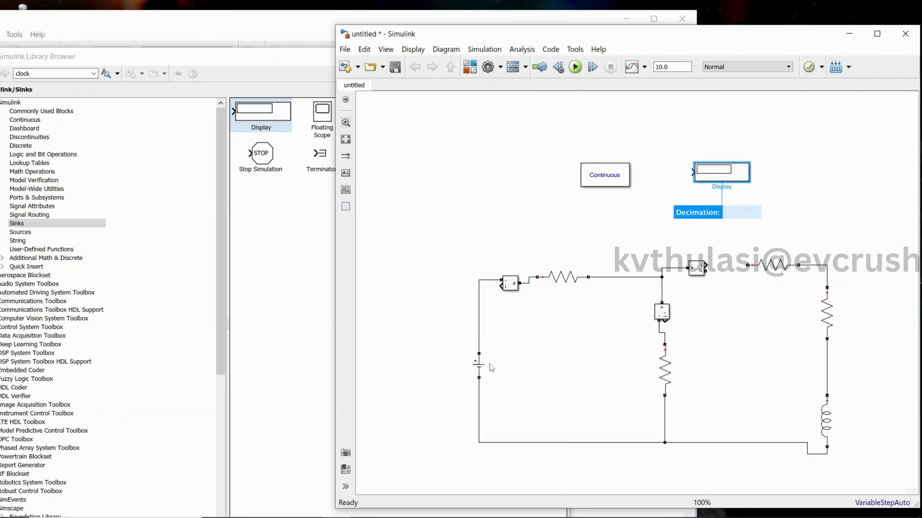
Place the Display above the first Current Measurement block and wire that block's current output to it.
{"action": "scroll", "coordinate": [489, 362], "scroll_direction": "up", "scroll_amount": 2}
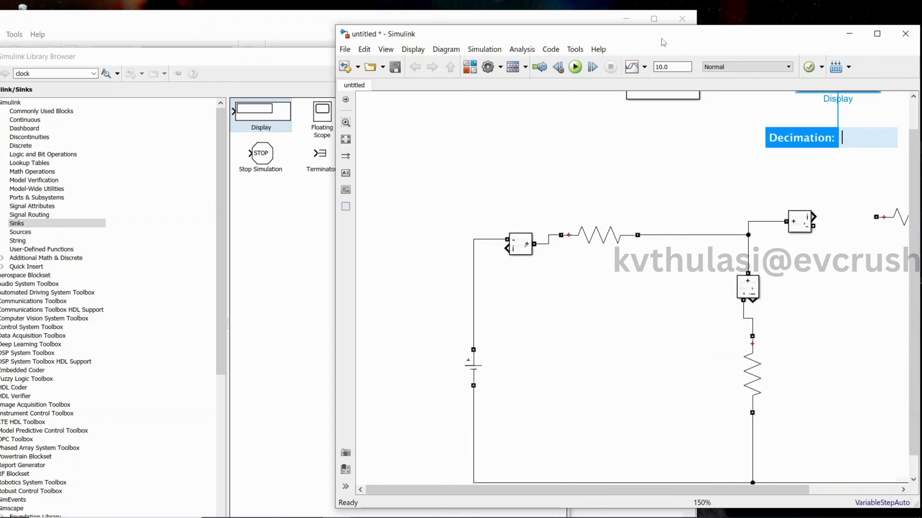
{"action": "left_click_drag", "start_coordinate": [661, 38], "coordinate": [492, 17]}
{"action": "left_click_drag", "start_coordinate": [751, 212], "coordinate": [920, 216]}
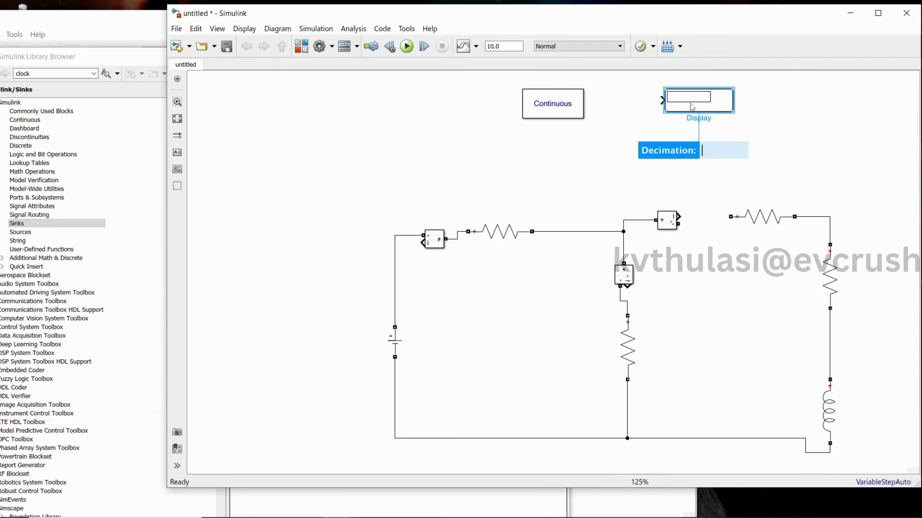
{"action": "left_click_drag", "start_coordinate": [692, 106], "coordinate": [441, 182]}
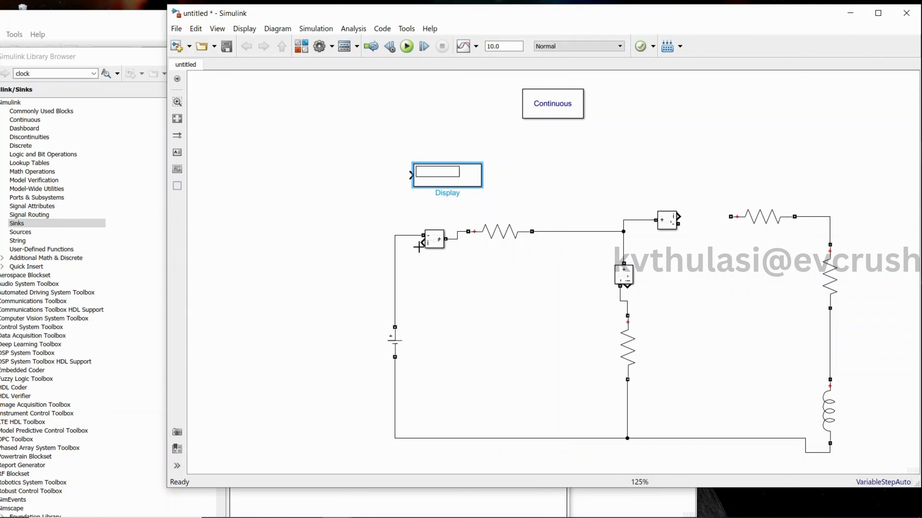
{"action": "left_click_drag", "start_coordinate": [420, 246], "coordinate": [410, 175]}
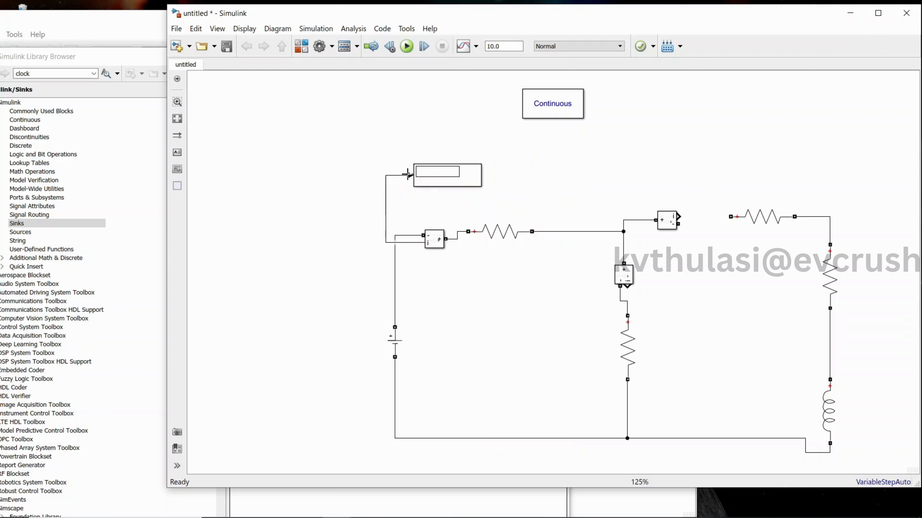
Copy the Display beside the middle branch and connect it to the middle Current Measurement's output.
{"action": "left_click", "coordinate": [462, 180]}
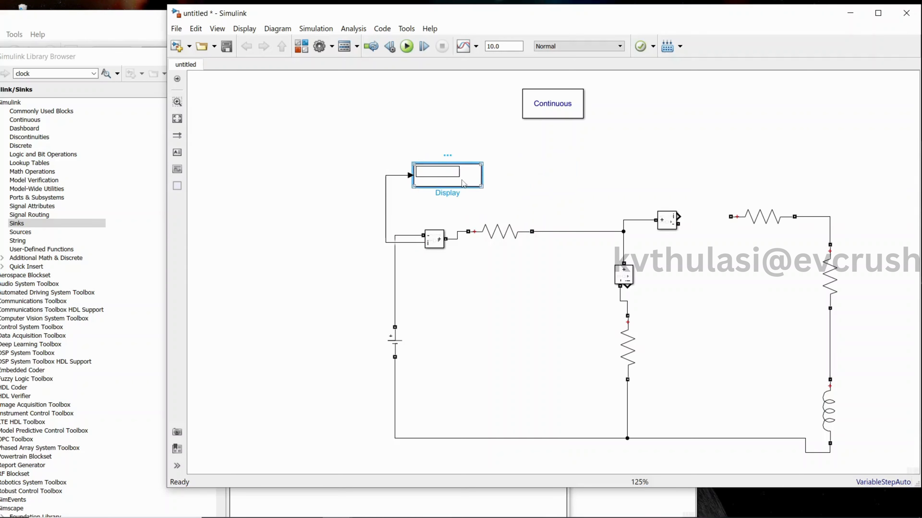
{"action": "left_click", "coordinate": [649, 305]}
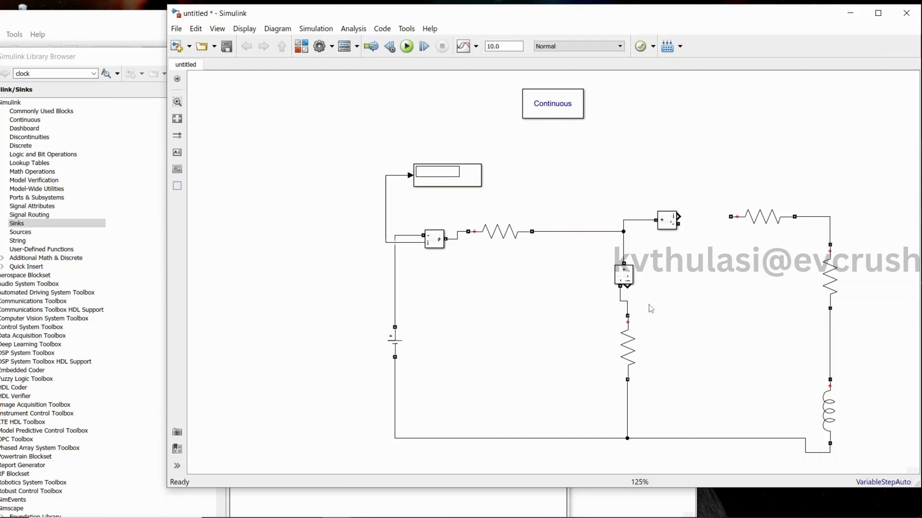
{"action": "key", "text": "ctrl+v"}
{"action": "mouse_move", "coordinate": [657, 321]}
{"action": "left_mouse_down"}
{"action": "mouse_move", "coordinate": [668, 304]}
{"action": "mouse_move", "coordinate": [627, 287]}
{"action": "left_mouse_up"}
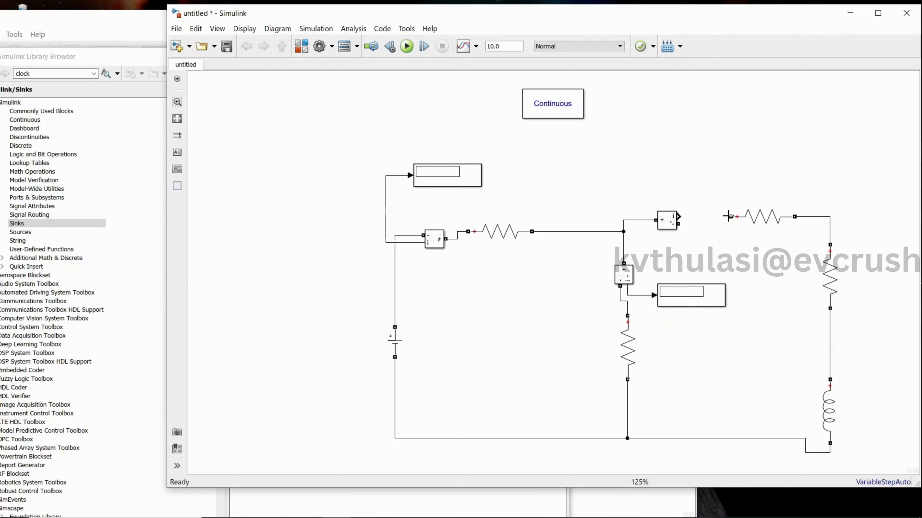
Wire the third Current Measurement to the second horizontal resistor, and connect another Display copy to its current output.
{"action": "left_click_drag", "start_coordinate": [731, 217], "coordinate": [675, 225]}
{"action": "left_click", "coordinate": [681, 296]}
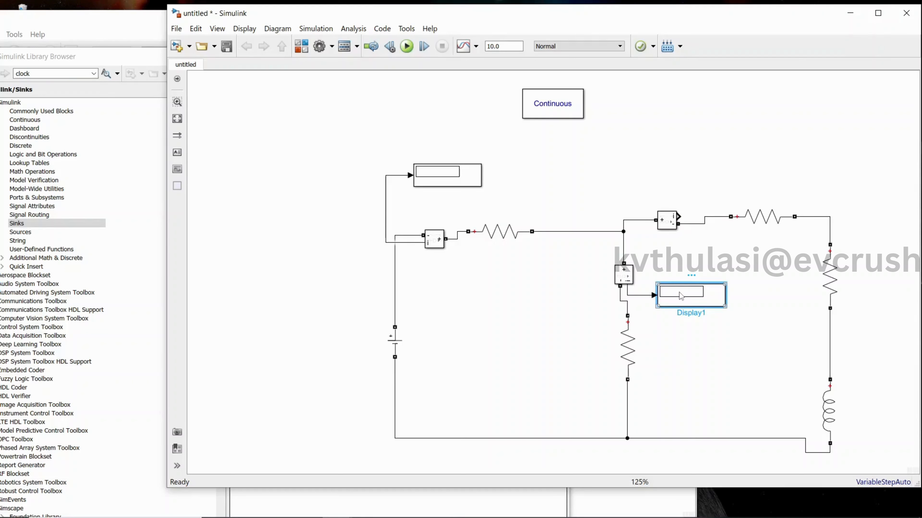
{"action": "left_click", "coordinate": [703, 178]}
{"action": "key", "text": "ctrl+v"}
{"action": "left_click_drag", "start_coordinate": [699, 191], "coordinate": [682, 215]}
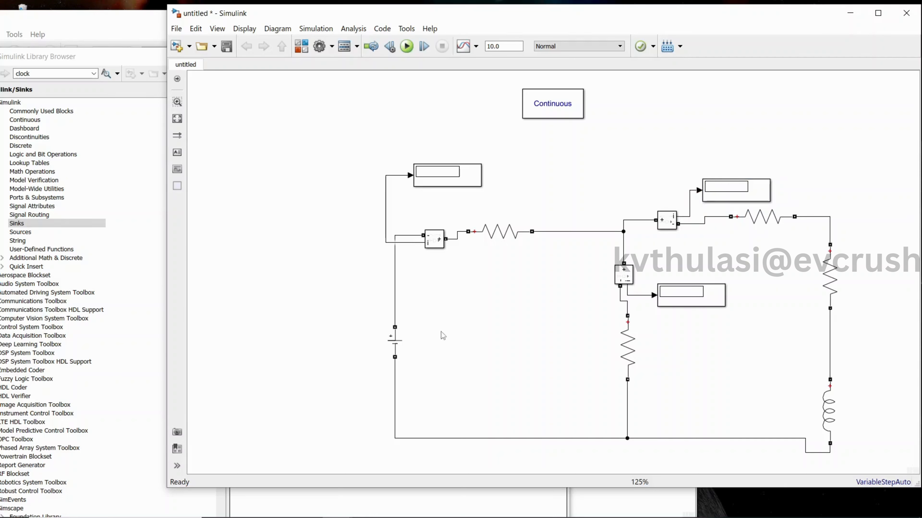
Set the DC Voltage Source's amplitude to 20 V.
{"action": "double_click", "coordinate": [397, 347]}
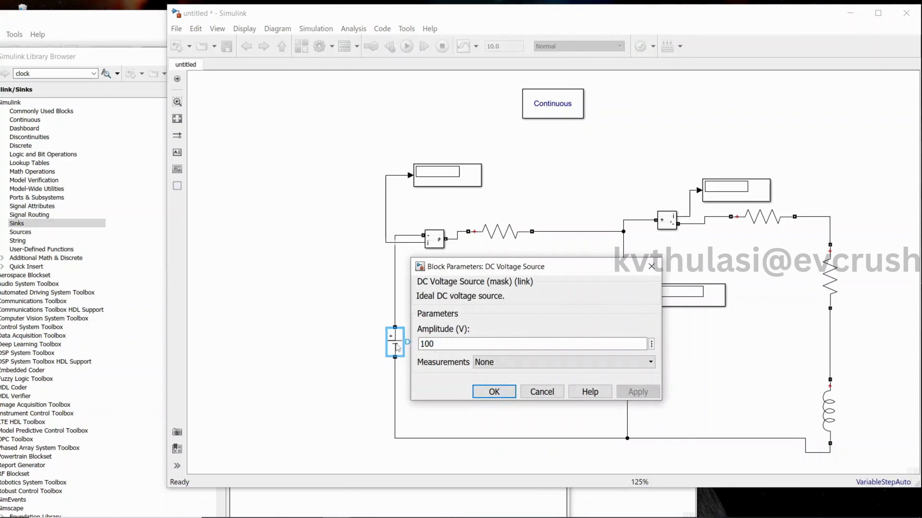
{"action": "double_click", "coordinate": [444, 348]}
{"action": "type", "text": "2"}
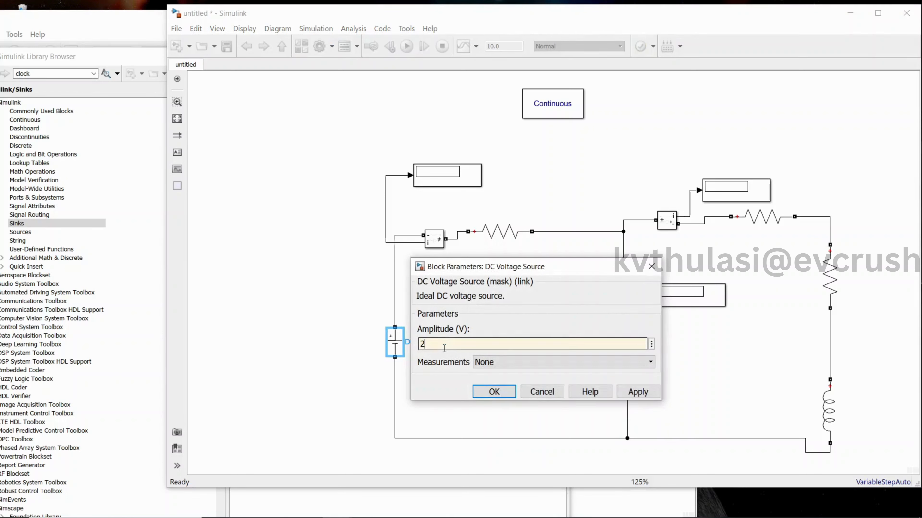
{"action": "type", "text": "0"}
{"action": "left_click", "coordinate": [637, 392]}
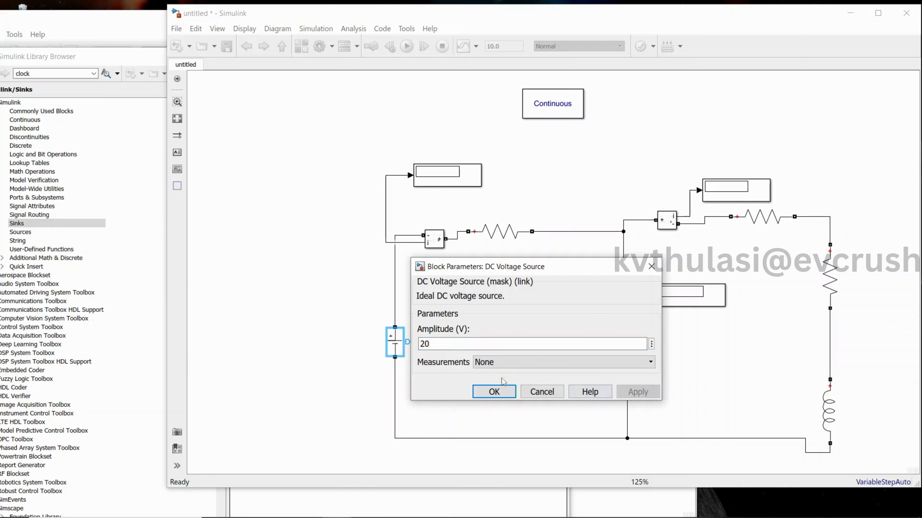
{"action": "left_click", "coordinate": [494, 393]}
Set the first horizontal resistor, beside the first Current Measurement block, to 47 ohms.
{"action": "scroll", "coordinate": [488, 325], "scroll_direction": "up", "scroll_amount": 1}
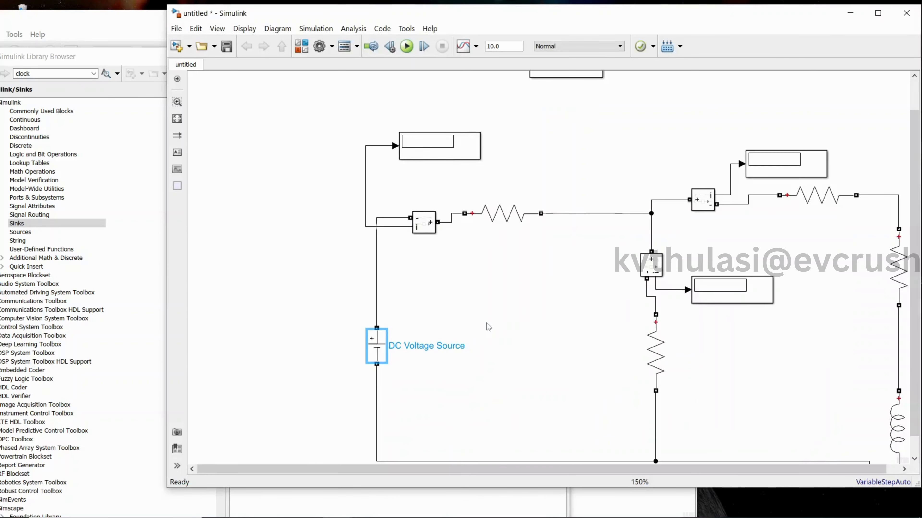
{"action": "double_click", "coordinate": [492, 219]}
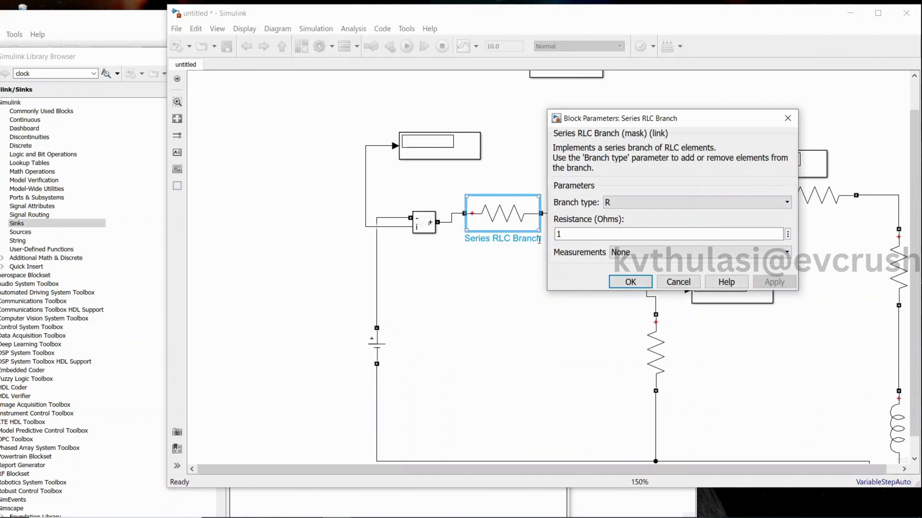
{"action": "double_click", "coordinate": [585, 233]}
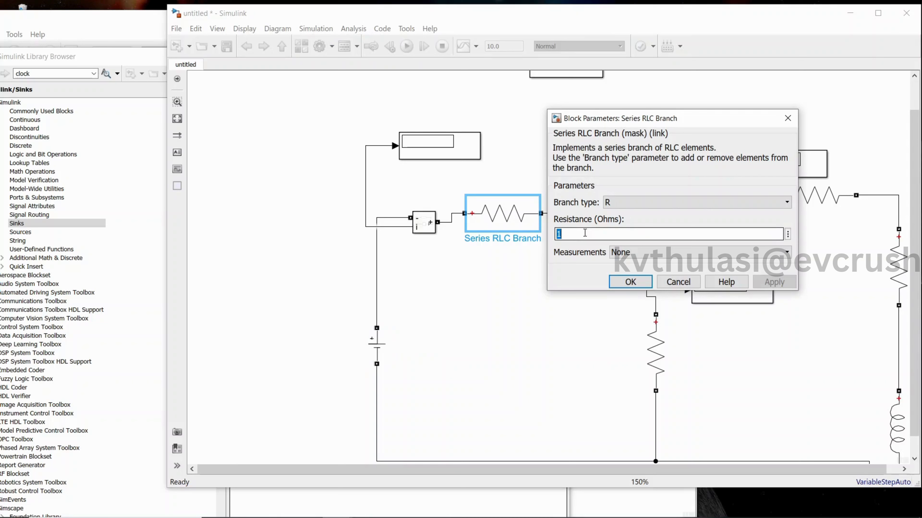
{"action": "type", "text": "47"}
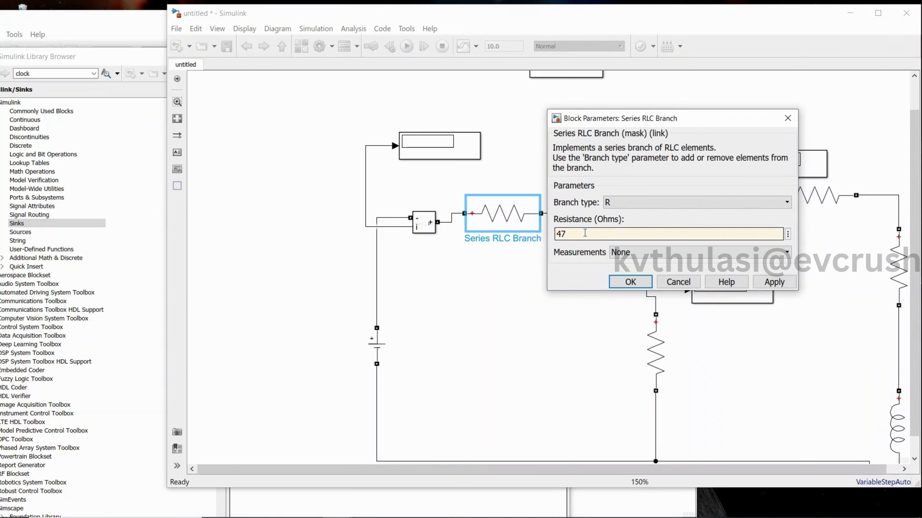
{"action": "left_click", "coordinate": [630, 282]}
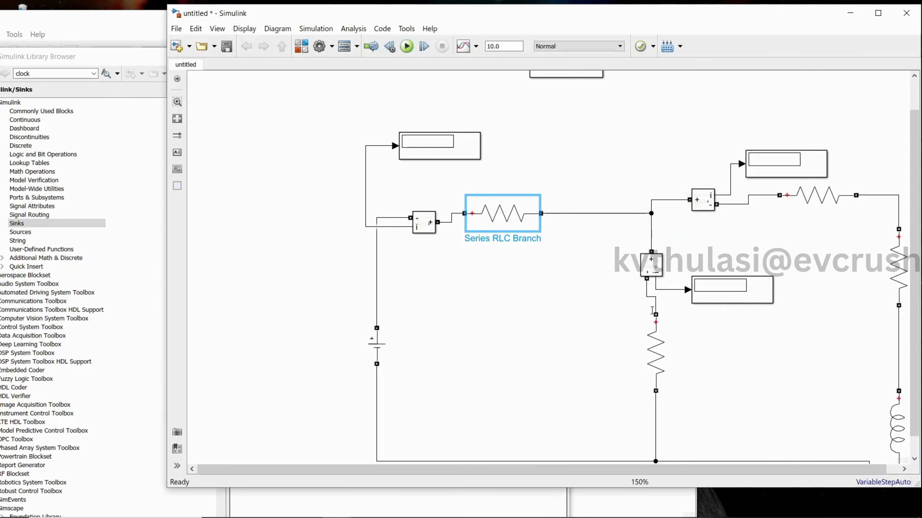
Set the middle branch's vertical resistor to 2000 ohms.
{"action": "double_click", "coordinate": [658, 355]}
{"action": "double_click", "coordinate": [433, 375]}
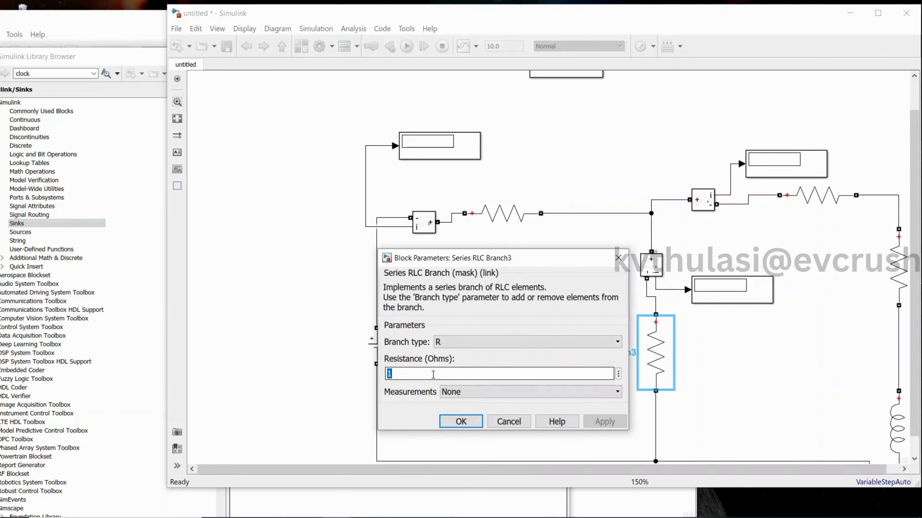
{"action": "type", "text": "20"}
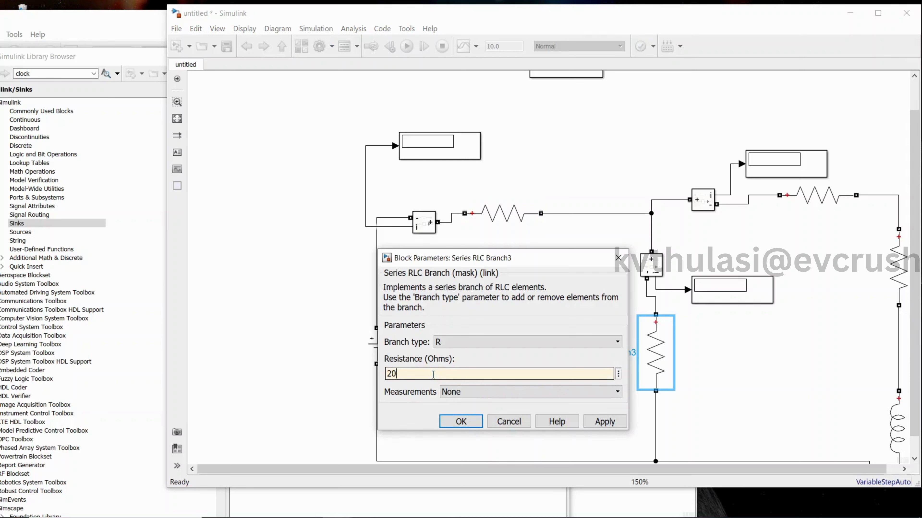
{"action": "type", "text": "00"}
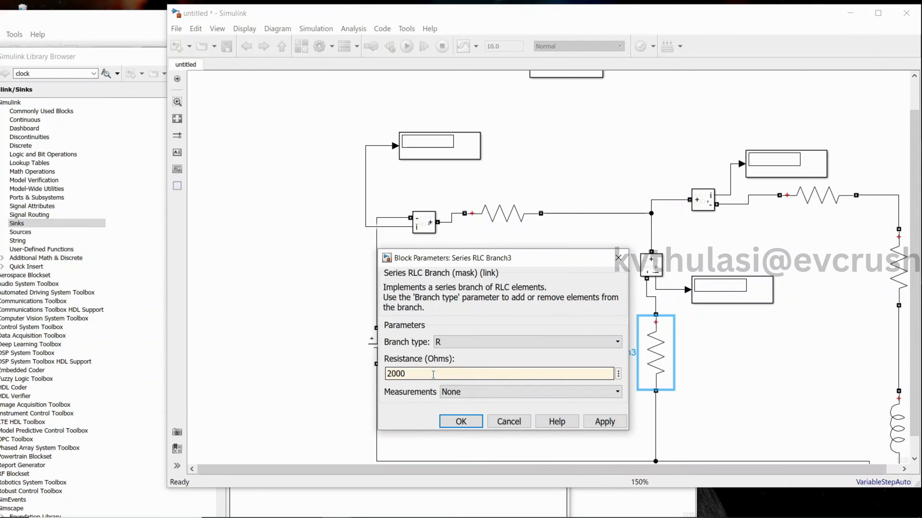
{"action": "left_click", "coordinate": [598, 422]}
{"action": "left_click", "coordinate": [471, 424]}
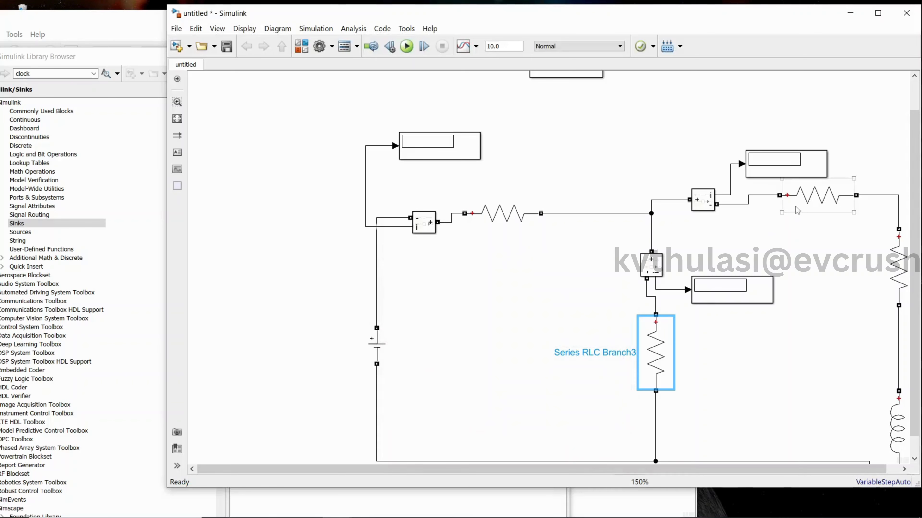
Set the second horizontal resistor, after the third Current Measurement block, to 500 ohms.
{"action": "double_click", "coordinate": [807, 206]}
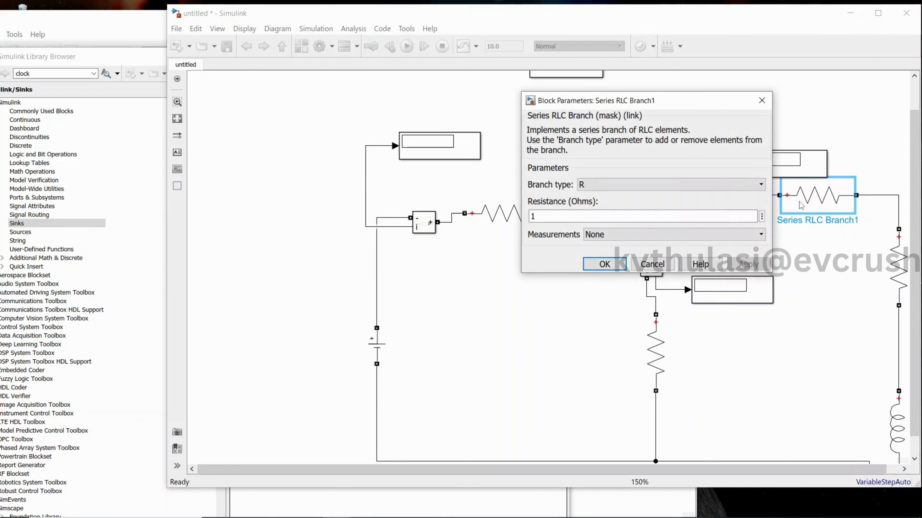
{"action": "double_click", "coordinate": [567, 215]}
{"action": "type", "text": "500"}
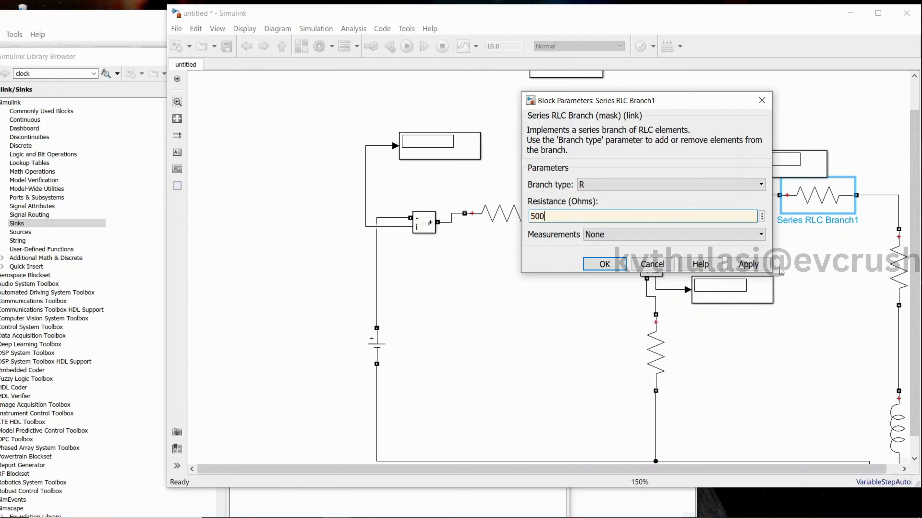
{"action": "left_click", "coordinate": [761, 265]}
{"action": "left_click", "coordinate": [616, 267]}
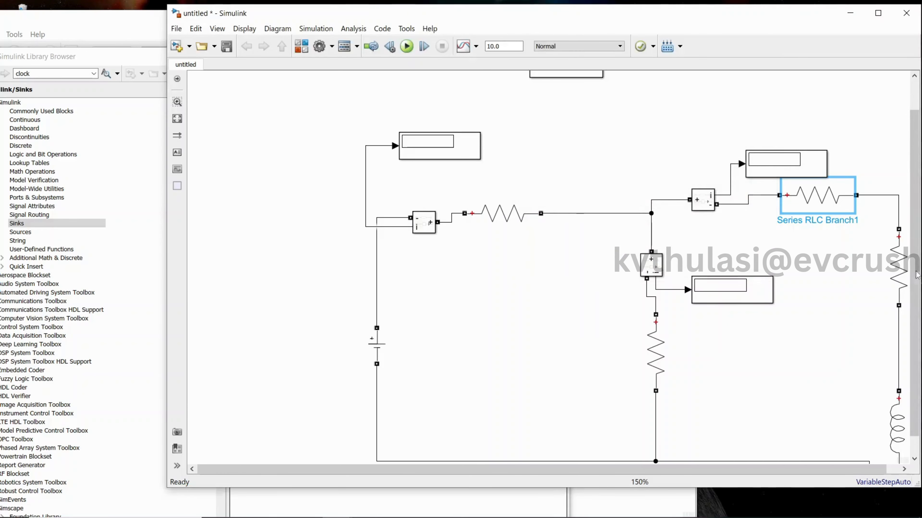
Set the vertical resistor above the inductor to 500 ohms.
{"action": "left_click", "coordinate": [901, 276]}
{"action": "double_click", "coordinate": [901, 276]}
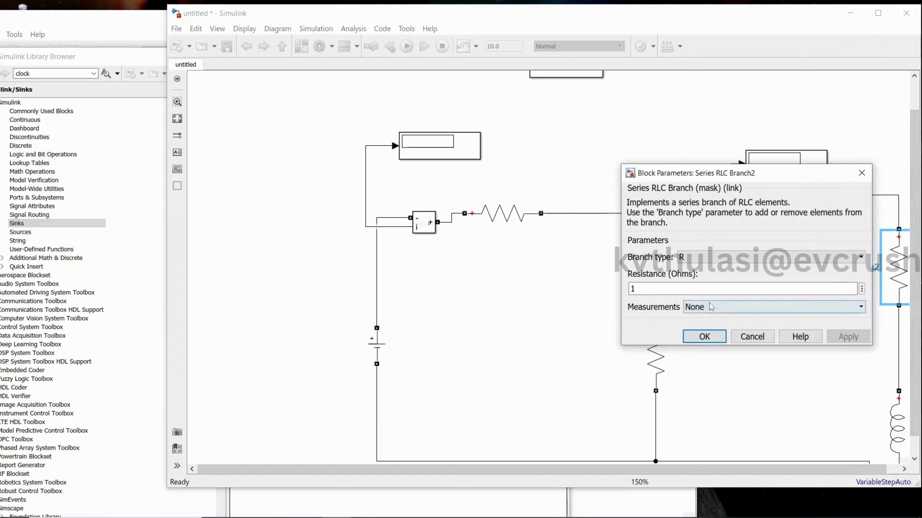
{"action": "double_click", "coordinate": [696, 287]}
{"action": "type", "text": "5"}
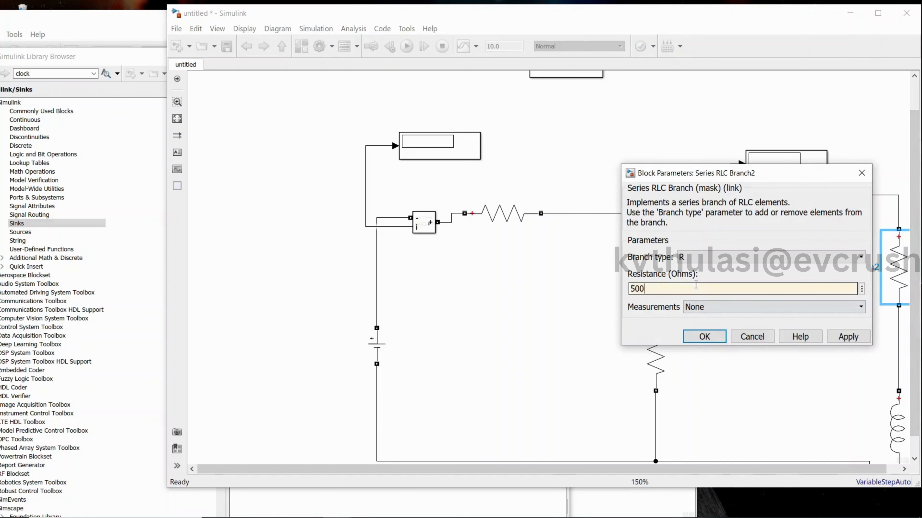
{"action": "type", "text": "00"}
{"action": "left_click", "coordinate": [848, 336]}
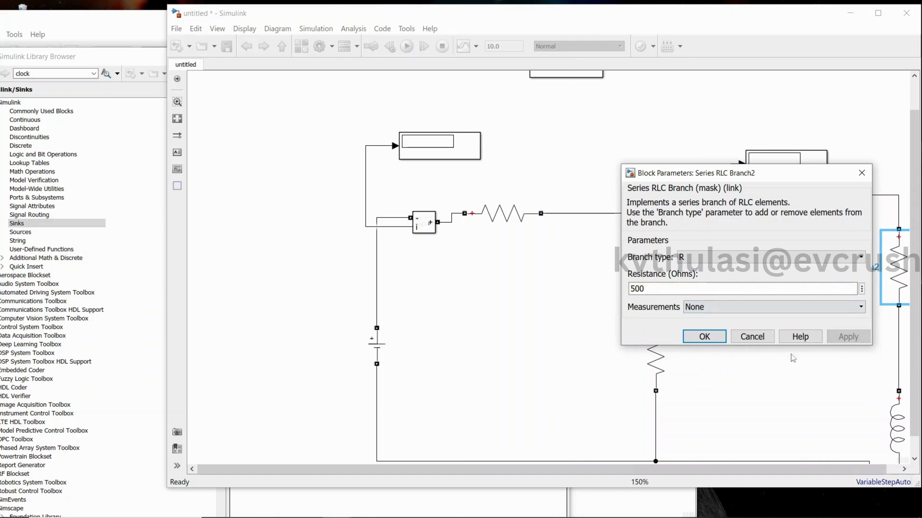
{"action": "left_click", "coordinate": [705, 336]}
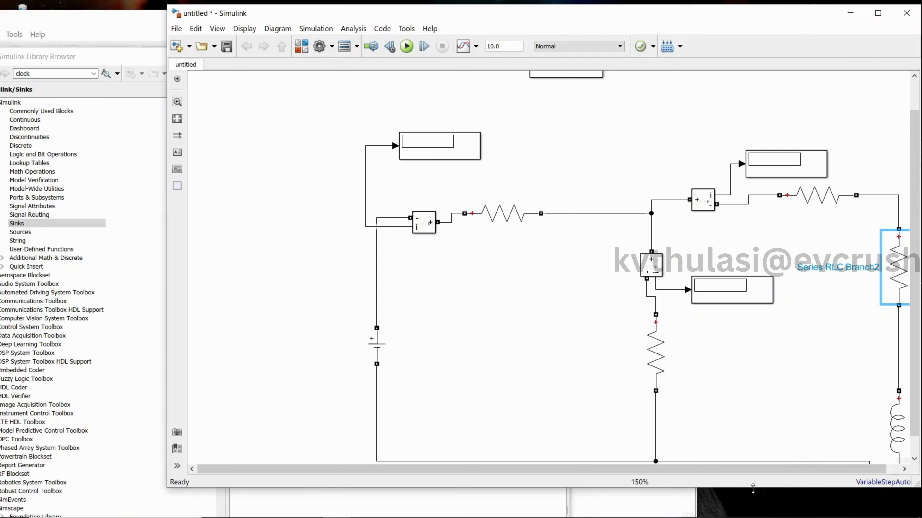
Set the inductor's inductance to 50e-3 H, leaving the branch type as L.
{"action": "left_click_drag", "start_coordinate": [753, 488], "coordinate": [754, 509]}
{"action": "double_click", "coordinate": [893, 438]}
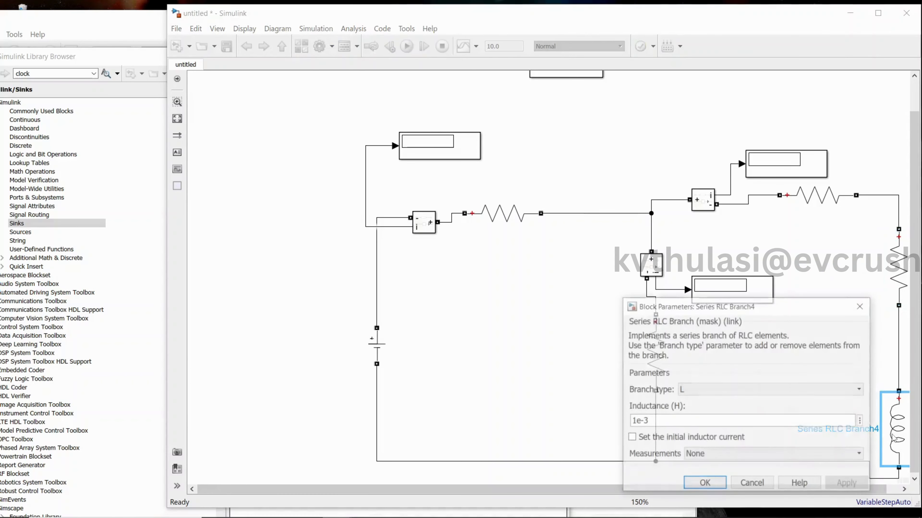
{"action": "left_click", "coordinate": [639, 422]}
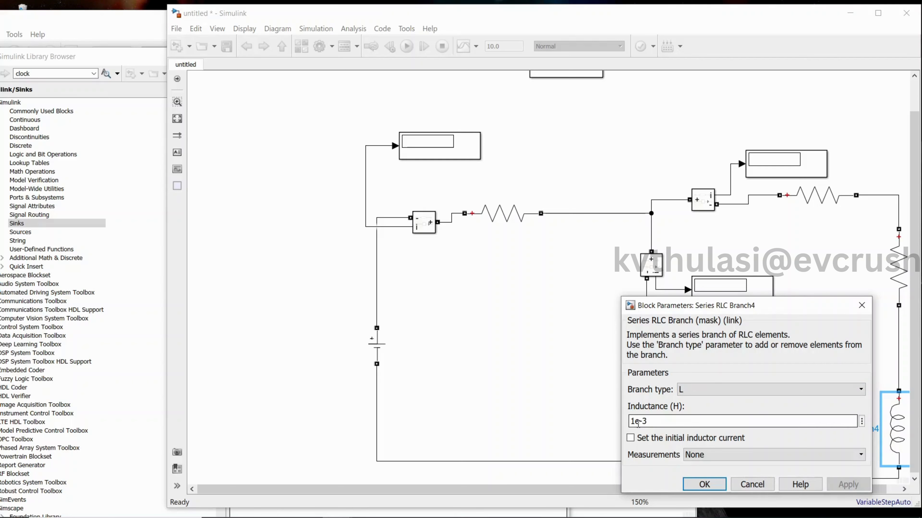
{"action": "double_click", "coordinate": [636, 422]}
{"action": "left_click", "coordinate": [632, 422]}
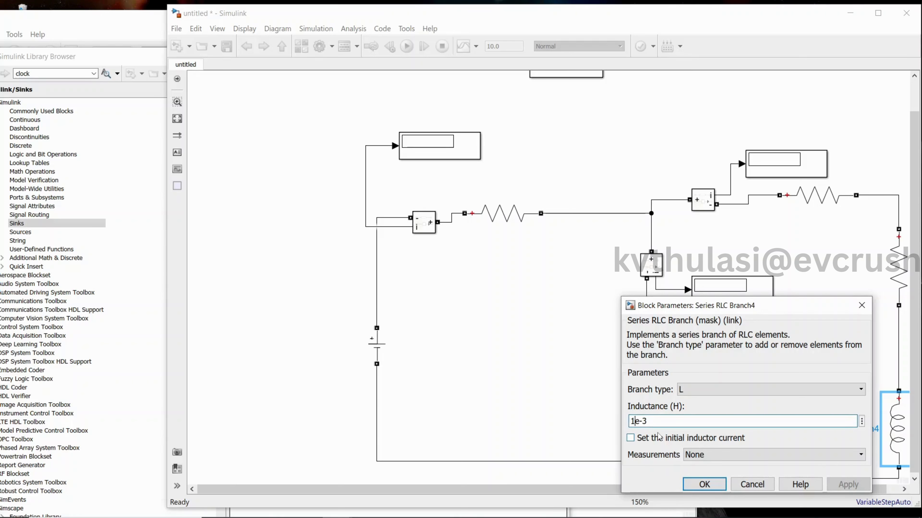
{"action": "key", "text": "BackSpace"}
{"action": "type", "text": "50"}
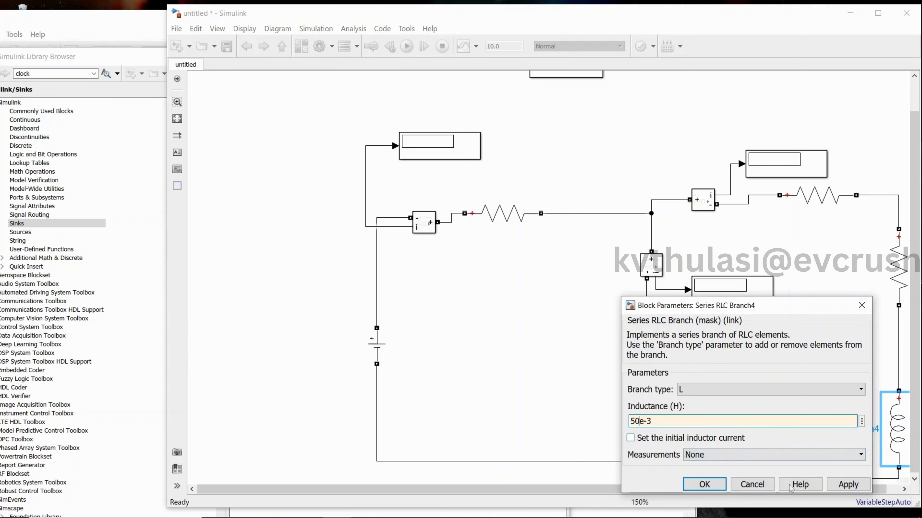
{"action": "left_click", "coordinate": [848, 485]}
{"action": "left_click", "coordinate": [704, 485]}
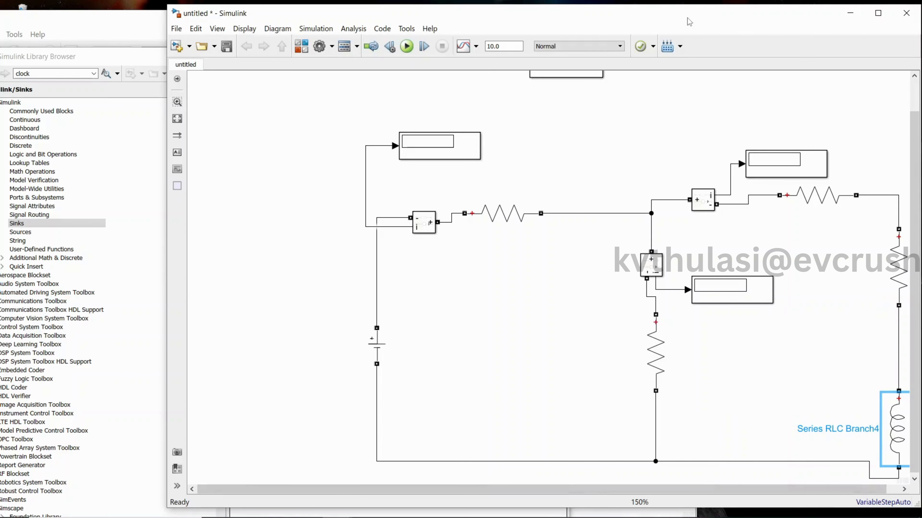
Maximize the model window and lower both segments of the circuit's bottom wire so that it runs straight to the inductor.
{"action": "left_click", "coordinate": [877, 15]}
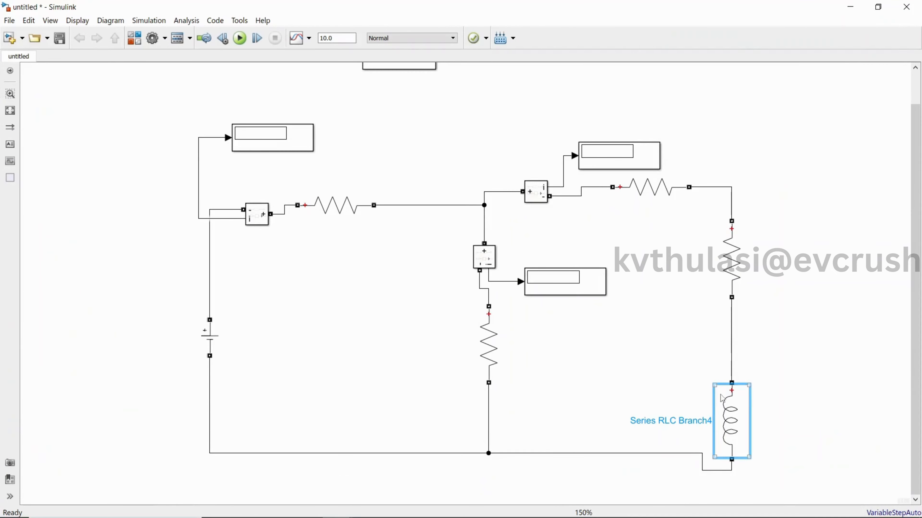
{"action": "left_click_drag", "start_coordinate": [569, 453], "coordinate": [565, 463]}
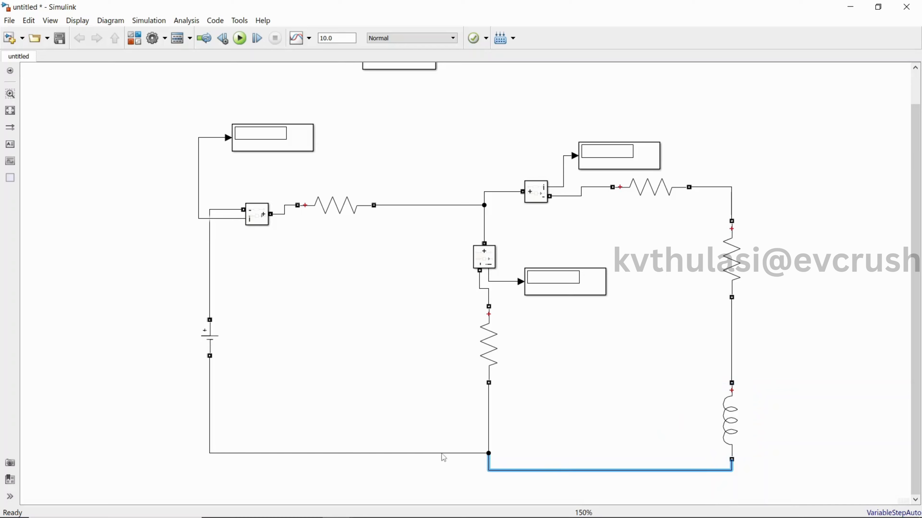
{"action": "left_click_drag", "start_coordinate": [443, 458], "coordinate": [439, 470]}
Align both horizontal resistors and the first Current Measurement block so that the upper connections run straight.
{"action": "left_click", "coordinate": [636, 181]}
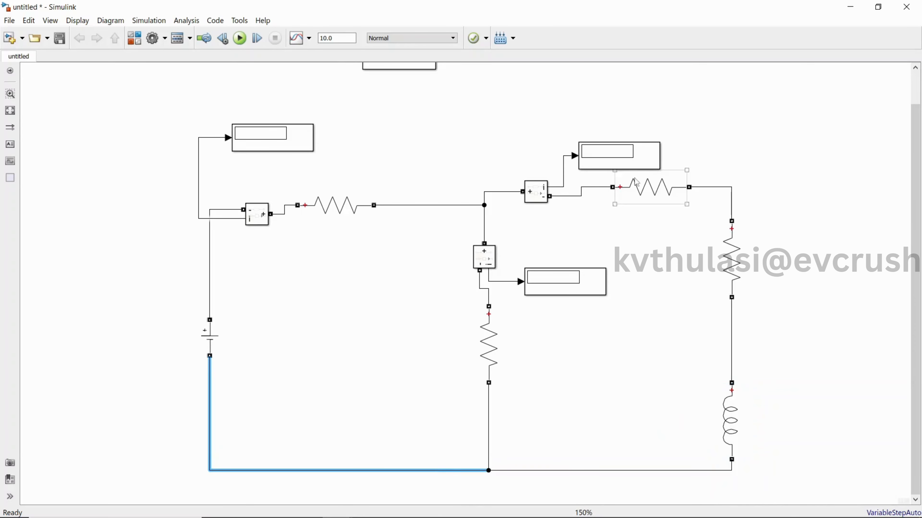
{"action": "left_click_drag", "start_coordinate": [640, 188], "coordinate": [640, 198]}
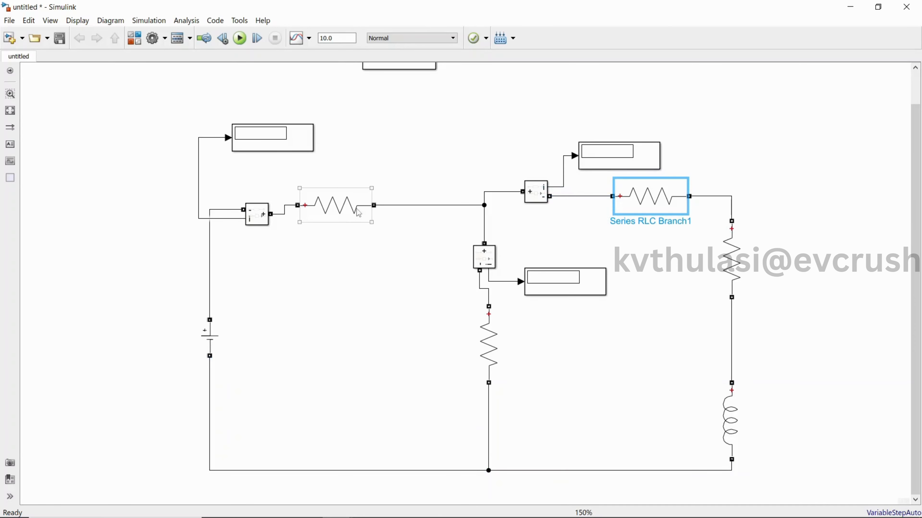
{"action": "left_click_drag", "start_coordinate": [359, 212], "coordinate": [363, 198]}
{"action": "left_click_drag", "start_coordinate": [258, 211], "coordinate": [260, 199]}
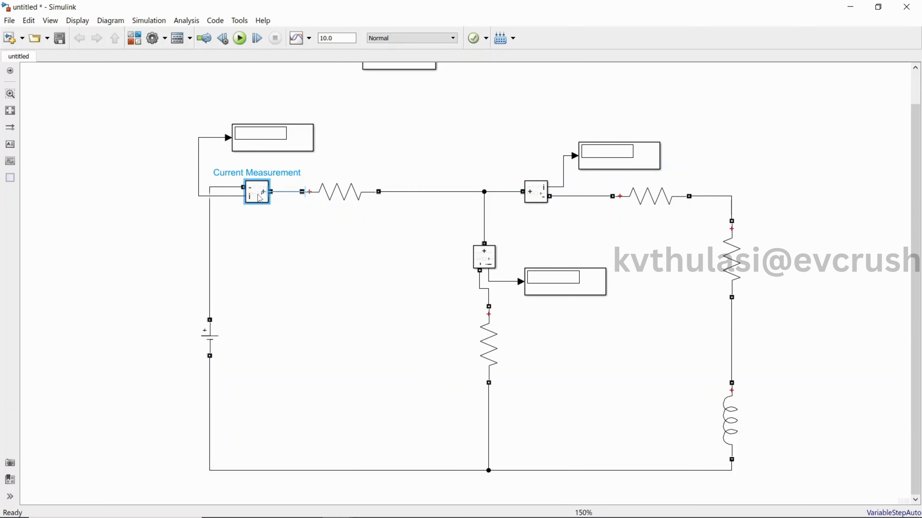
Move the powergui block to the left of the first Current Measurement and restore the model window to its smaller size.
{"action": "left_click", "coordinate": [263, 144]}
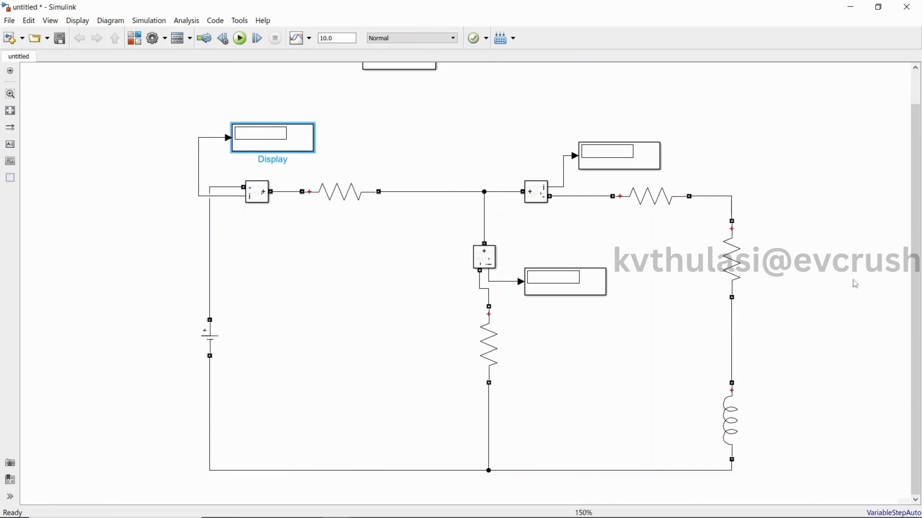
{"action": "left_click_drag", "start_coordinate": [396, 75], "coordinate": [160, 221]}
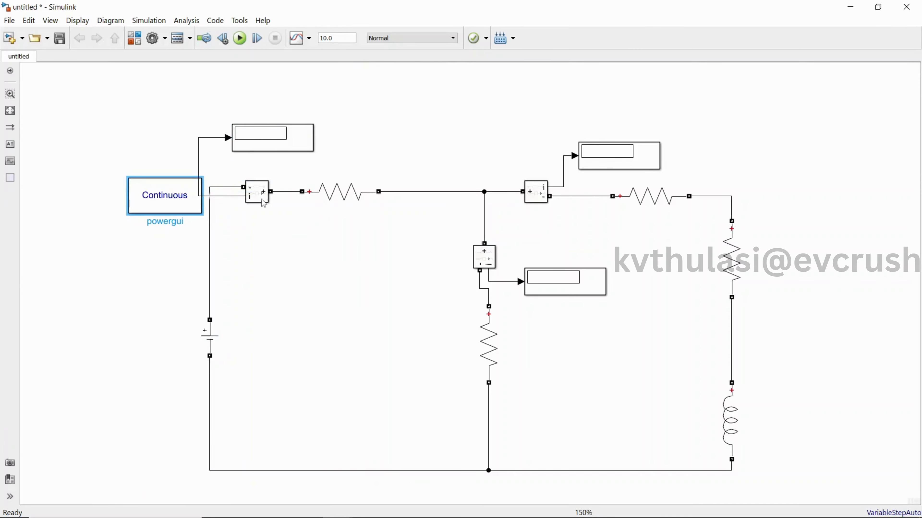
{"action": "left_click", "coordinate": [878, 7]}
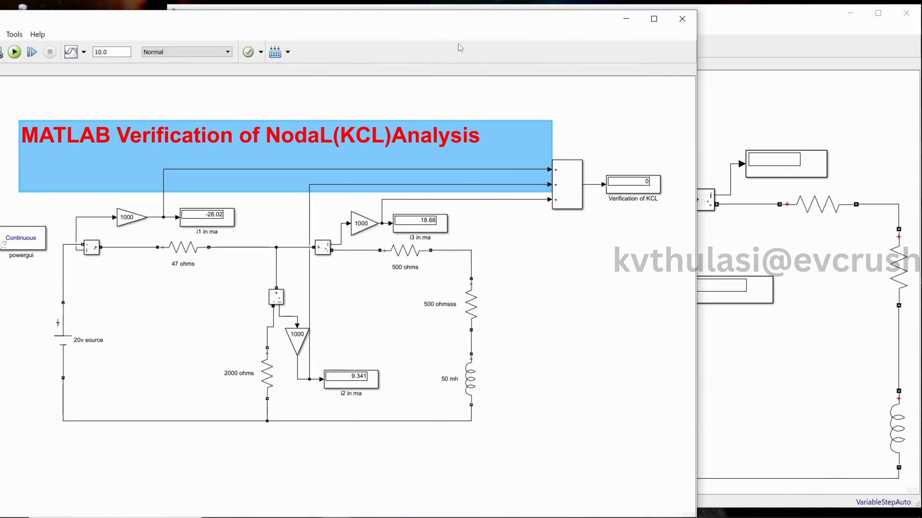
Examine the gain blocks ahead of the displays in the reference model, and reopen the Simulink Library Browser from the untitled model.
{"action": "left_click", "coordinate": [146, 212]}
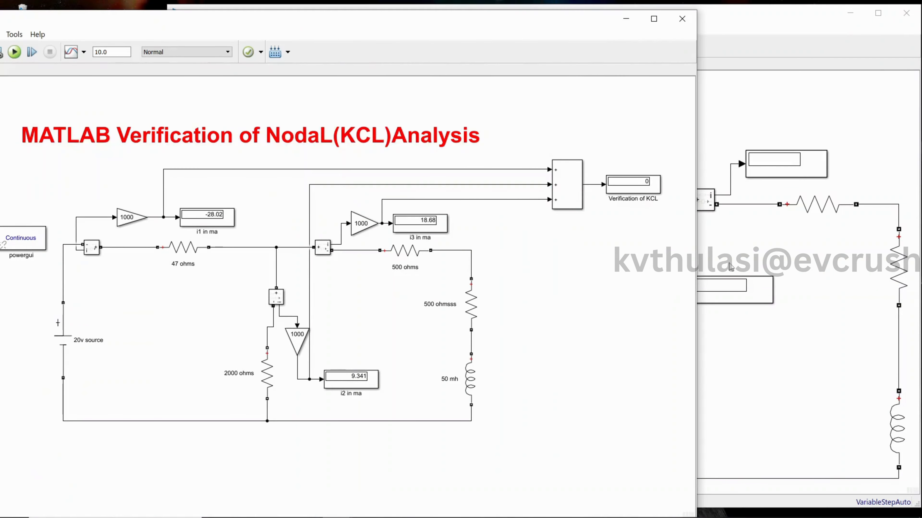
{"action": "left_click", "coordinate": [760, 263]}
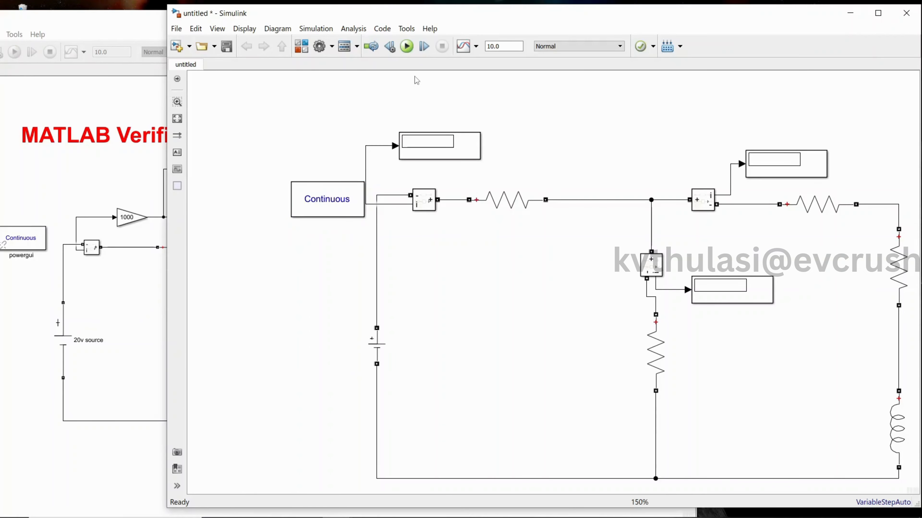
{"action": "left_click", "coordinate": [302, 47]}
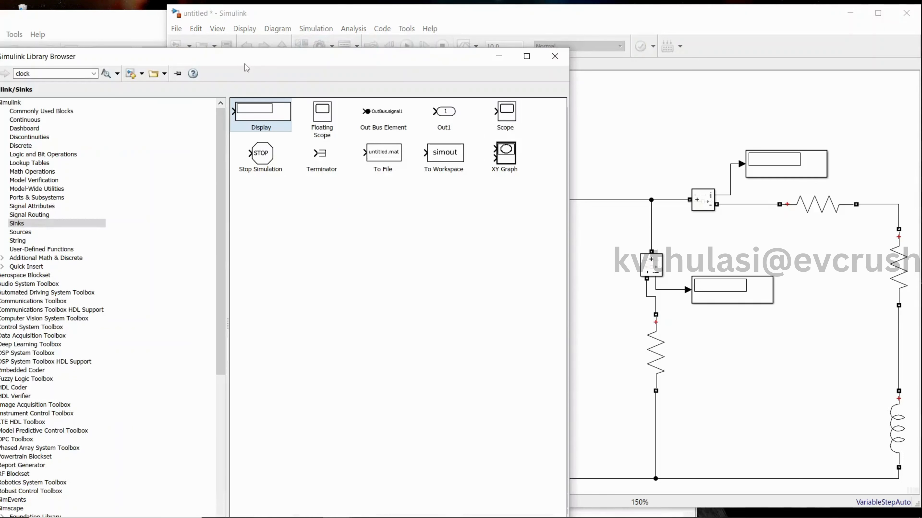
Add a Gain block from the Commonly Used Blocks library to the blank area above the circuit in the untitled model.
{"action": "left_click_drag", "start_coordinate": [245, 65], "coordinate": [286, 64]}
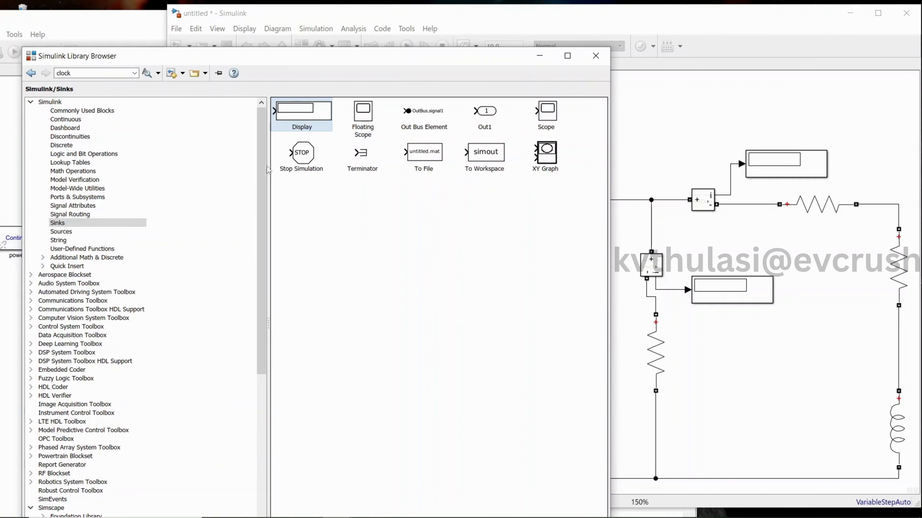
{"action": "left_click", "coordinate": [105, 110]}
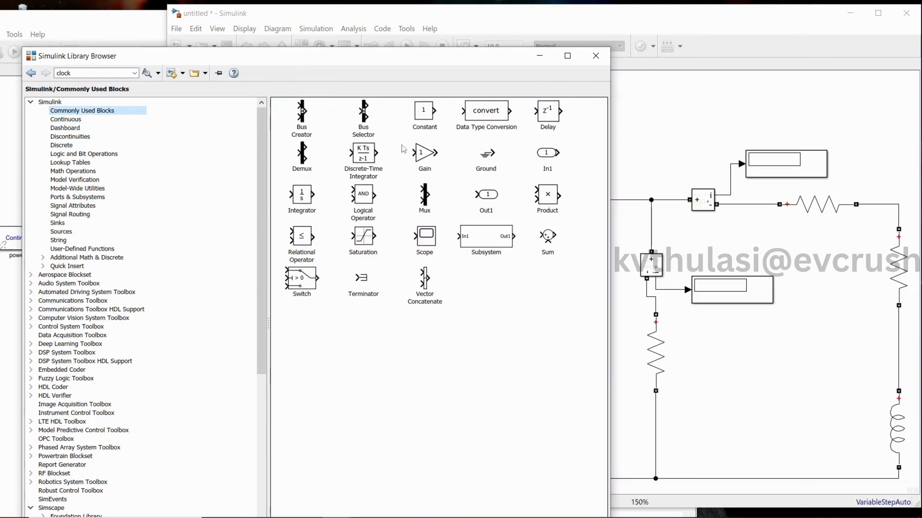
{"action": "left_click_drag", "start_coordinate": [421, 157], "coordinate": [658, 127]}
Move the first display below its resistor and replace its direct signal line with a connection from the Current Measurement through the Gain block.
{"action": "left_click", "coordinate": [486, 155]}
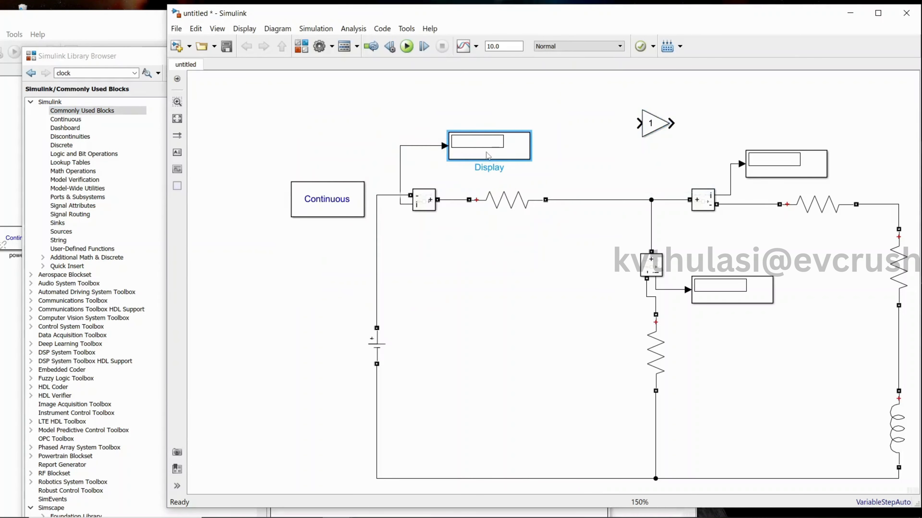
{"action": "left_click_drag", "start_coordinate": [496, 156], "coordinate": [513, 262]}
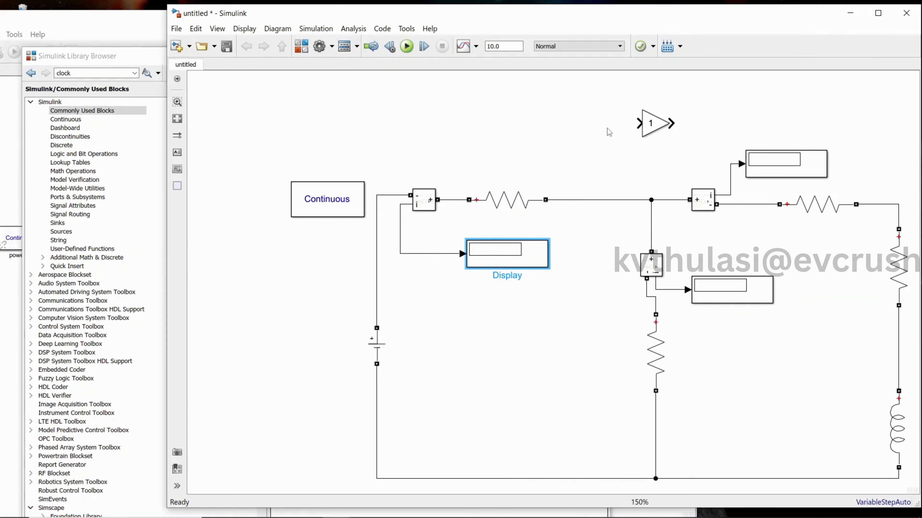
{"action": "left_click", "coordinate": [409, 252]}
{"action": "left_click", "coordinate": [410, 253]}
{"action": "key", "text": "Delete"}
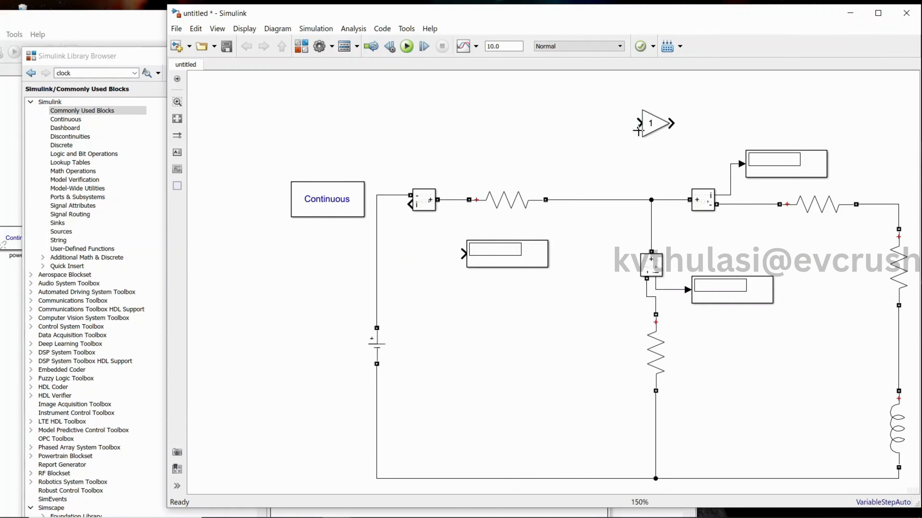
{"action": "left_click_drag", "start_coordinate": [668, 126], "coordinate": [411, 204]}
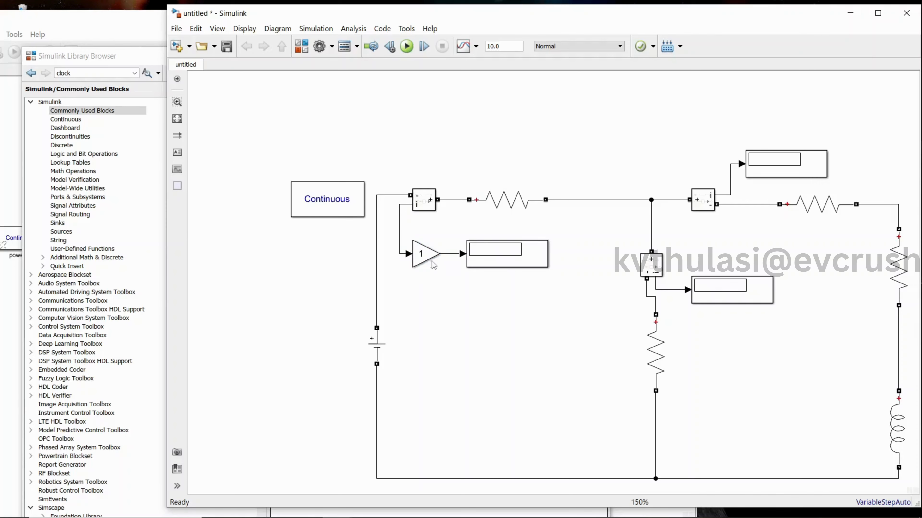
Set the Gain block's gain to 1000.
{"action": "double_click", "coordinate": [427, 256]}
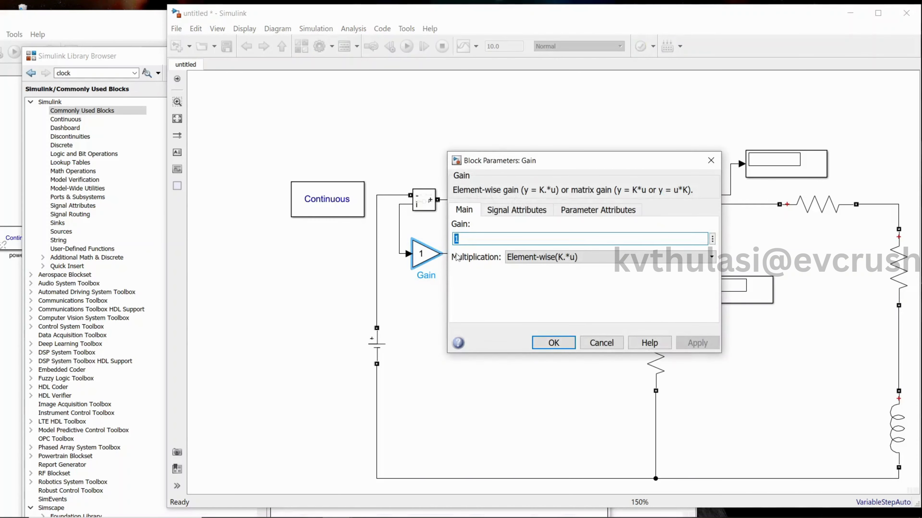
{"action": "type", "text": "1"}
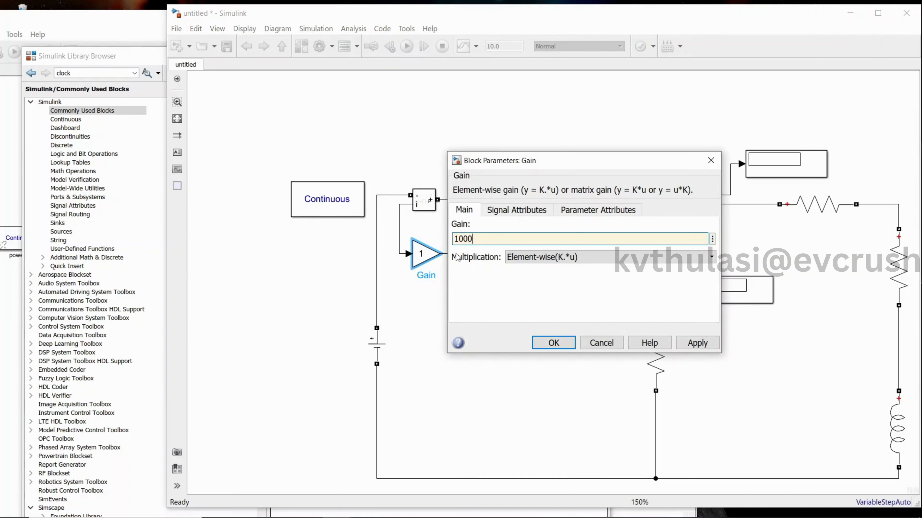
{"action": "left_click", "coordinate": [694, 343]}
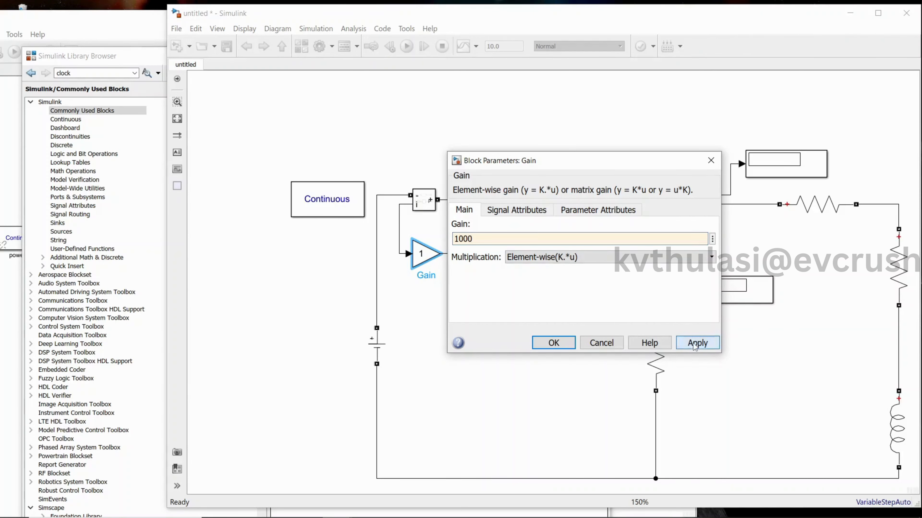
{"action": "left_click", "coordinate": [559, 345]}
Rename the display fed by the Gain block as "i1 in ma".
{"action": "left_click", "coordinate": [510, 266]}
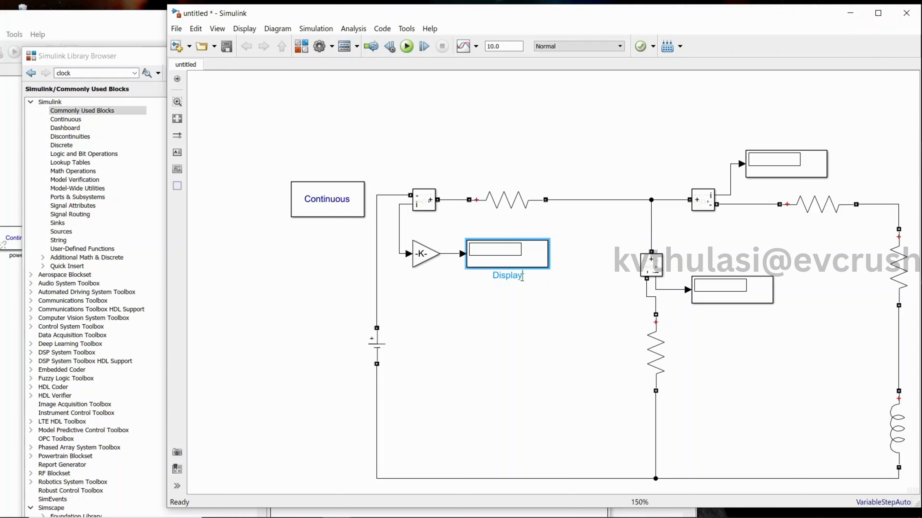
{"action": "left_click", "coordinate": [522, 277]}
{"action": "key", "text": "BackSpace"}
{"action": "key", "text": "BackSpace"}
{"action": "key", "text": "BackSpace"}
{"action": "key", "text": "BackSpace"}
{"action": "key", "text": "BackSpace"}
{"action": "key", "text": "BackSpace"}
{"action": "key", "text": "BackSpace"}
{"action": "type", "text": "1"}
{"action": "key", "text": "BackSpace"}
{"action": "type", "text": "i1 in ma"}
Rename the first horizontal resistor, next to the source-side Current Measurement, as "47 ohm".
{"action": "left_click", "coordinate": [507, 207]}
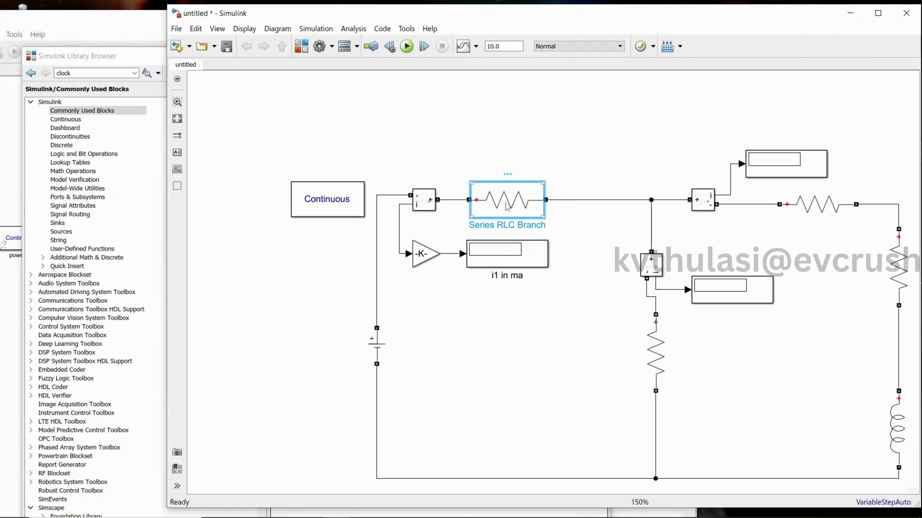
{"action": "left_click", "coordinate": [499, 223]}
{"action": "double_click", "coordinate": [499, 224]}
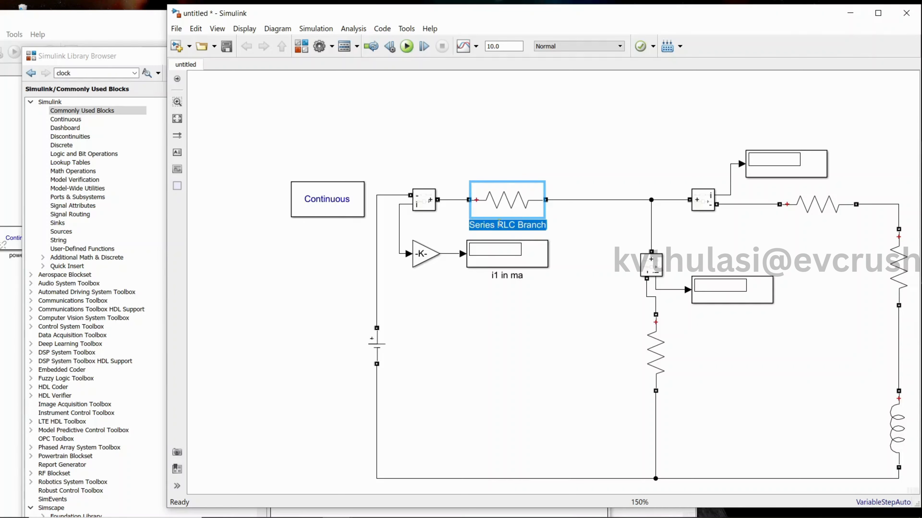
{"action": "type", "text": "47"}
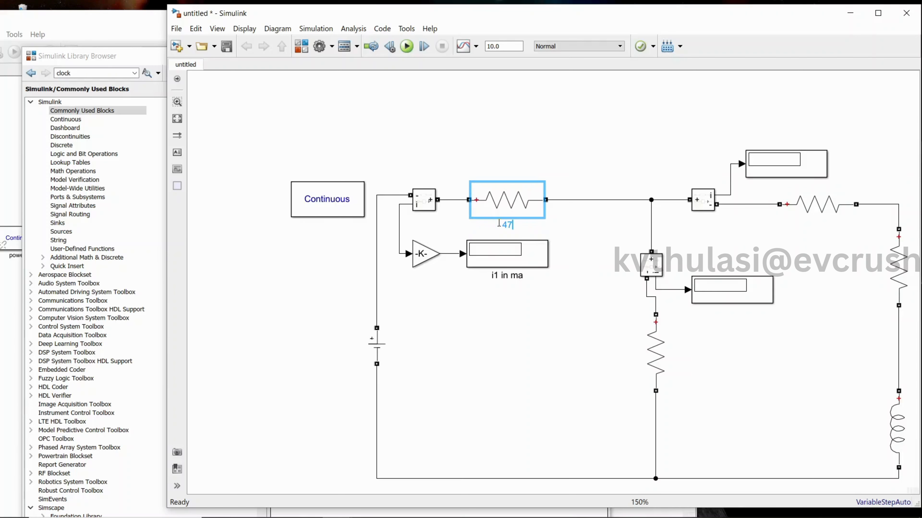
{"action": "type", "text": " ohm"}
Rename the vertical resistor in the middle branch as "2000 ohmss".
{"action": "left_click", "coordinate": [648, 354]}
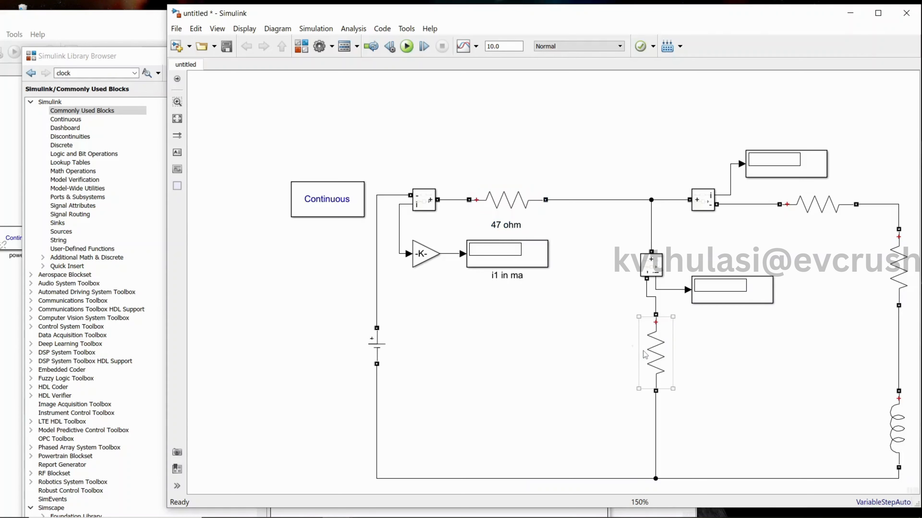
{"action": "left_click", "coordinate": [614, 349]}
{"action": "double_click", "coordinate": [613, 349]}
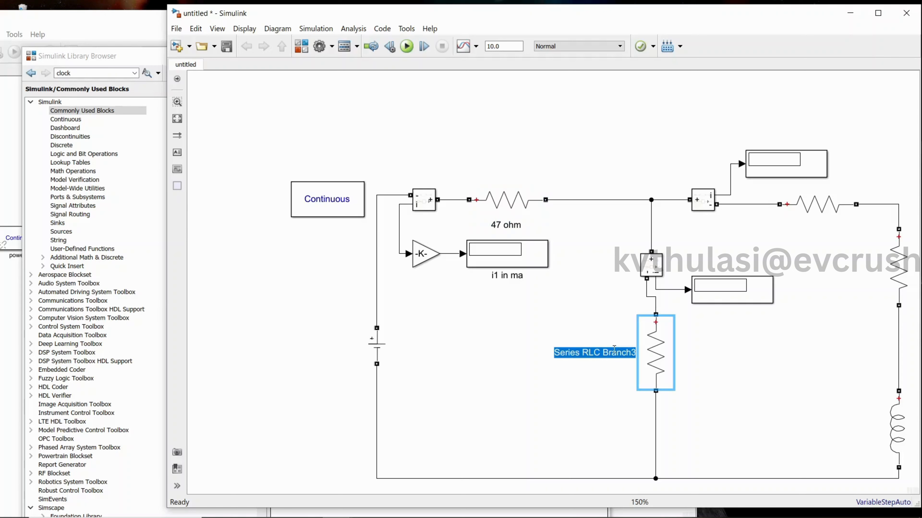
{"action": "type", "text": "2000 o"}
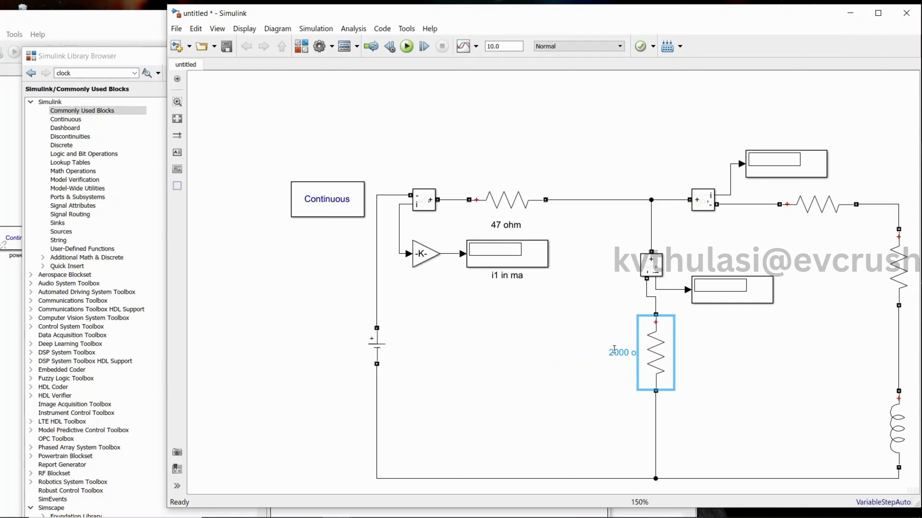
{"action": "type", "text": "hmss"}
Rename the second horizontal resistor, after the right-hand Current Measurement, as "500 ohm resistor".
{"action": "double_click", "coordinate": [816, 204]}
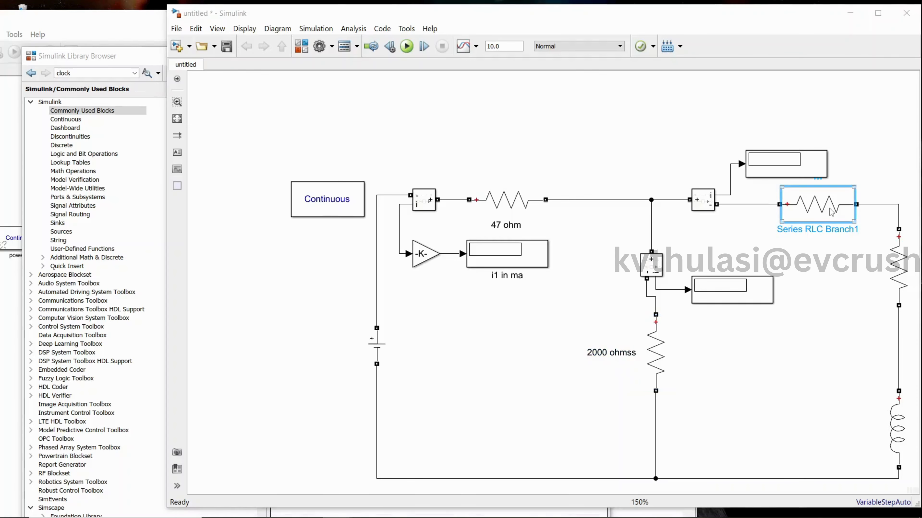
{"action": "left_click", "coordinate": [572, 225]}
{"action": "key", "text": "Return"}
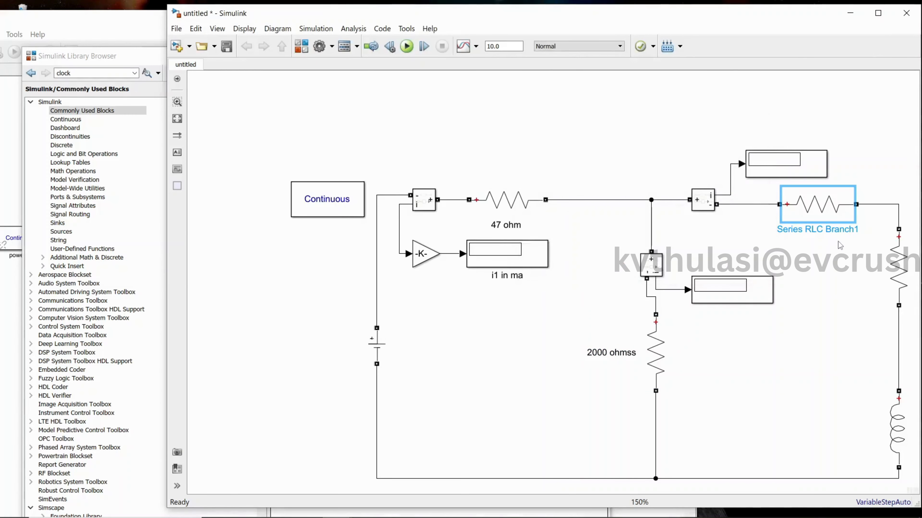
{"action": "double_click", "coordinate": [832, 233]}
{"action": "type", "text": "5"}
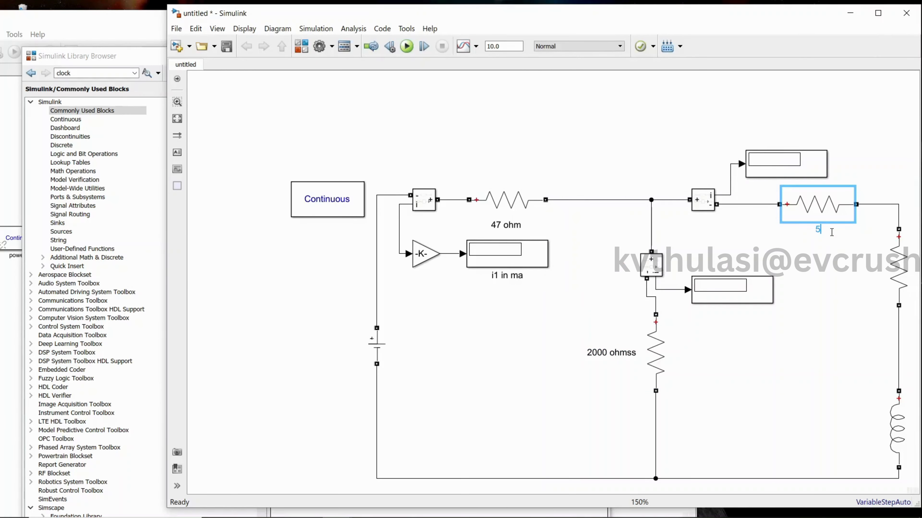
{"action": "type", "text": "00 ohm resistor"}
Rename the vertical resistor above the inductor as "500 ohm resi".
{"action": "double_click", "coordinate": [899, 273]}
{"action": "left_click", "coordinate": [862, 173]}
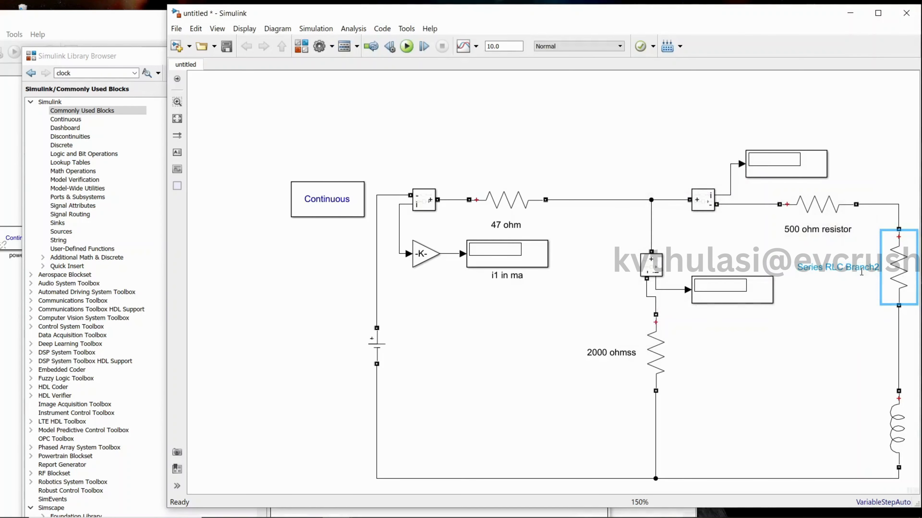
{"action": "double_click", "coordinate": [860, 263]}
{"action": "type", "text": "5"}
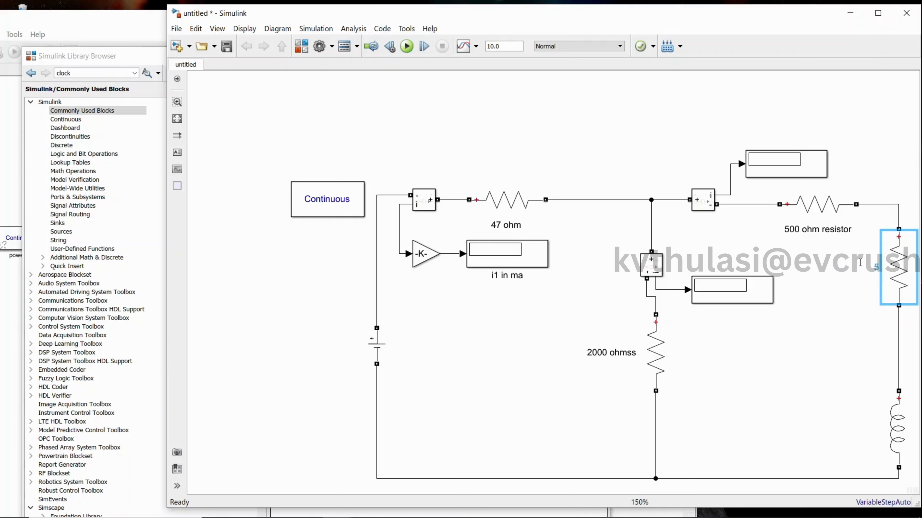
{"action": "type", "text": "00 ohm resi"}
Rename the inductor block as "50mh".
{"action": "left_click", "coordinate": [906, 424]}
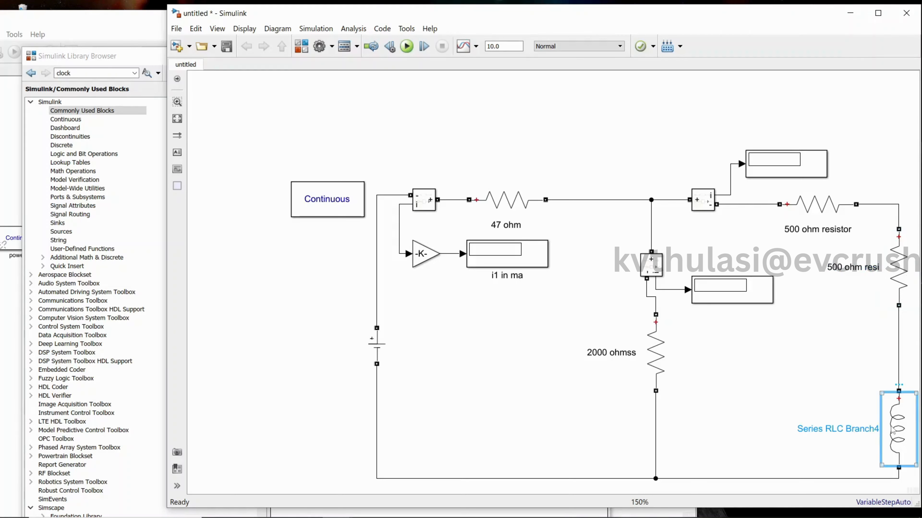
{"action": "left_click", "coordinate": [864, 433]}
{"action": "type", "text": "5"}
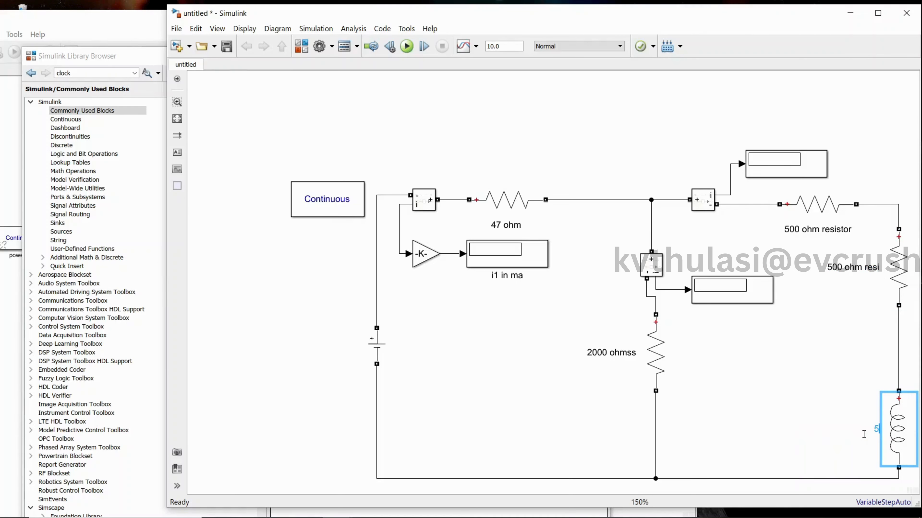
{"action": "type", "text": "0mh"}
Enlarge the Gain block to fit its 1000 value and shift the middle branch's display farther from its Current Measurement.
{"action": "left_click_drag", "start_coordinate": [760, 285], "coordinate": [782, 285]}
{"action": "left_click", "coordinate": [431, 269]}
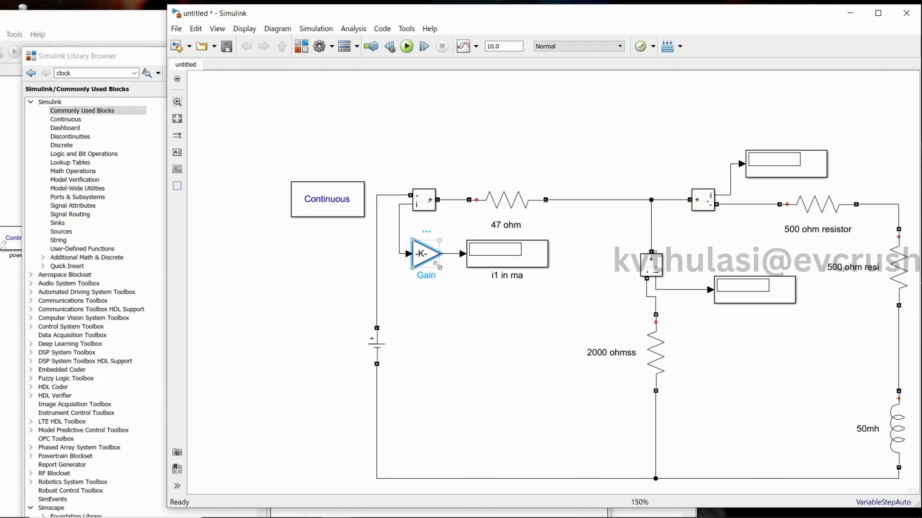
{"action": "left_click_drag", "start_coordinate": [440, 267], "coordinate": [453, 275]}
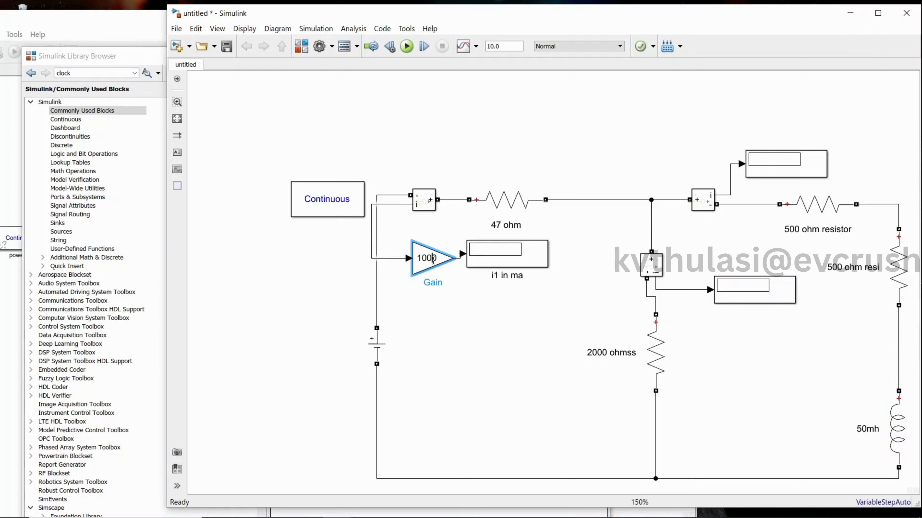
{"action": "left_click_drag", "start_coordinate": [745, 299], "coordinate": [768, 299]}
Replace the middle branch display's direct signal line with a copy of the 1000 Gain block wired between Current Measurement and display.
{"action": "left_click", "coordinate": [693, 290]}
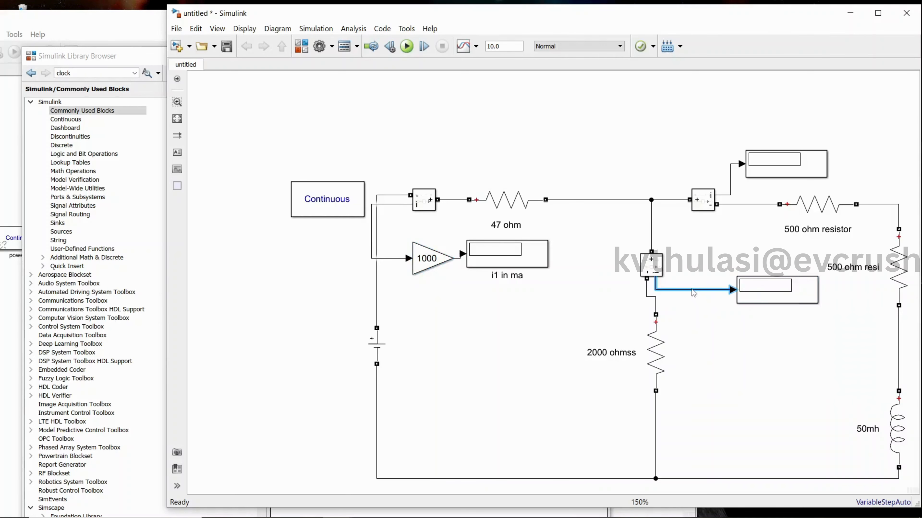
{"action": "key", "text": "Delete"}
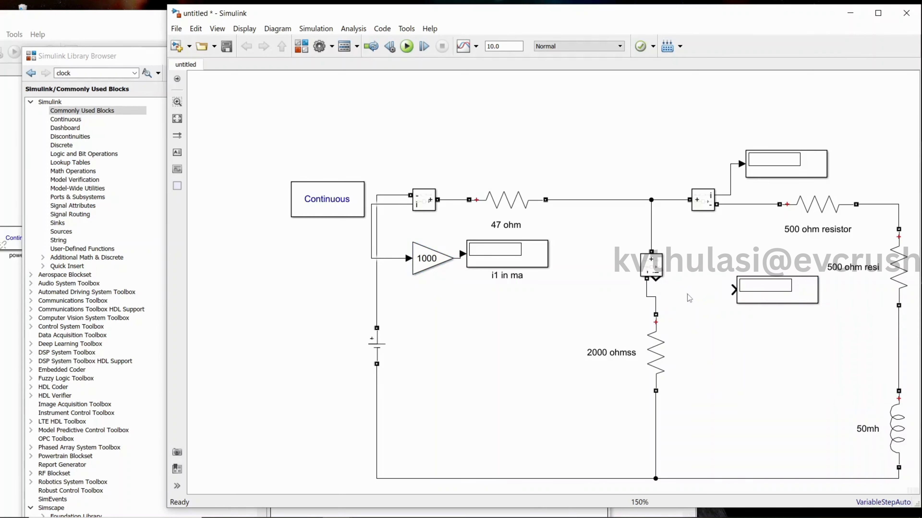
{"action": "key", "text": "ctrl+v"}
{"action": "key", "text": "Delete"}
{"action": "left_click", "coordinate": [431, 259]}
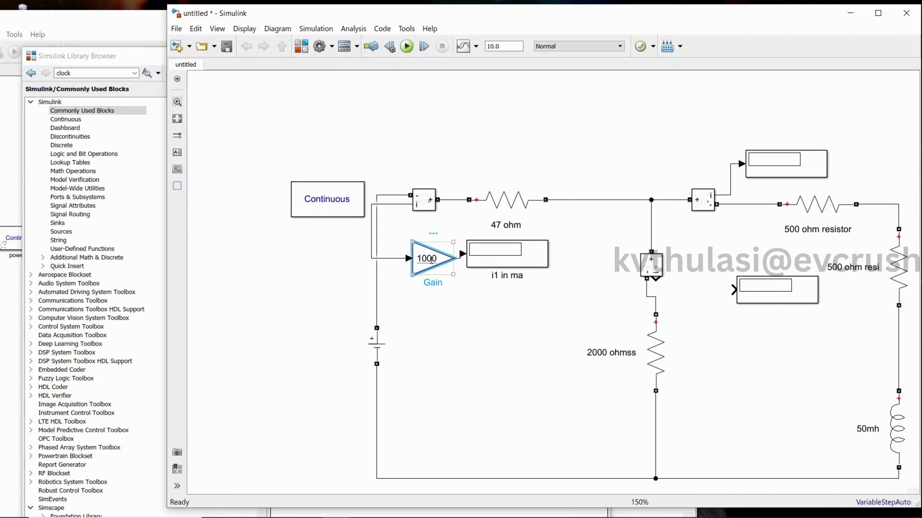
{"action": "key", "text": "ctrl+c"}
{"action": "left_click", "coordinate": [691, 295]}
{"action": "key", "text": "ctrl+v"}
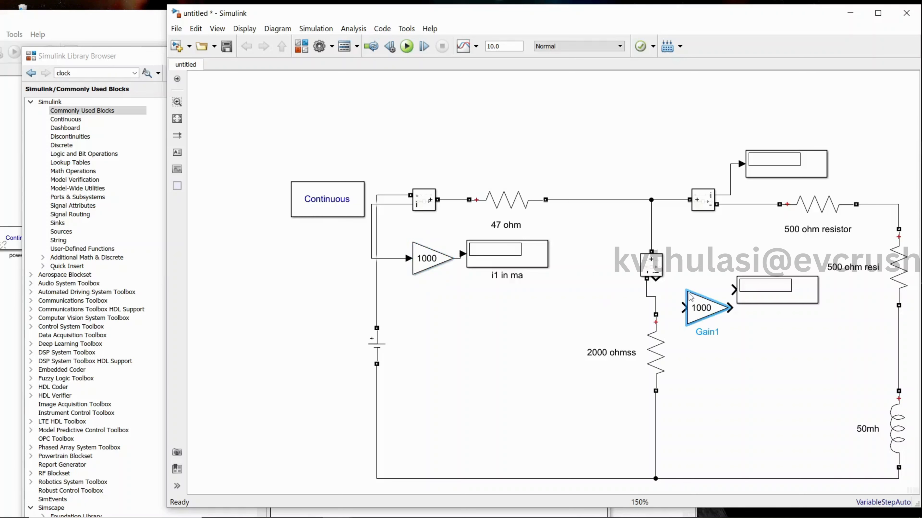
{"action": "left_click_drag", "start_coordinate": [689, 297], "coordinate": [655, 279]}
{"action": "left_click", "coordinate": [696, 290]}
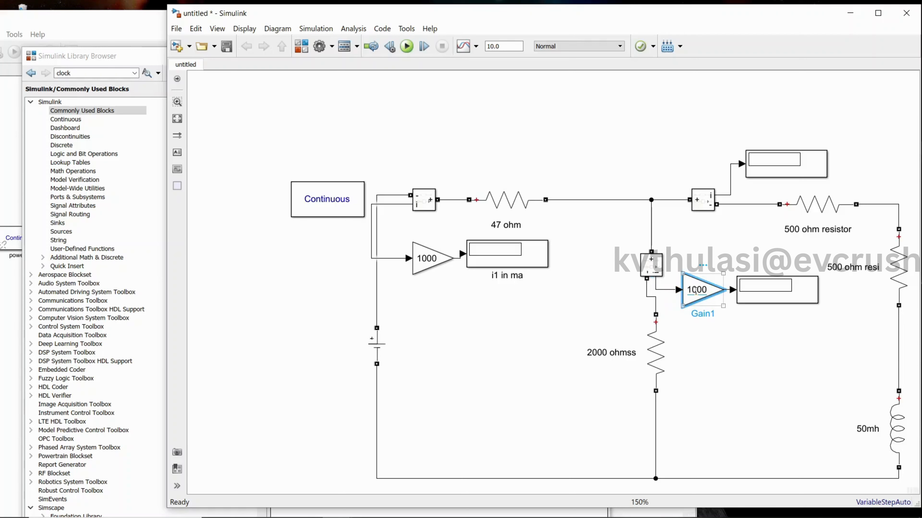
Move the right branch's display outward and replace its direct signal line with another copied 1000 Gain block wired from the Current Measurement.
{"action": "left_click_drag", "start_coordinate": [786, 164], "coordinate": [817, 142]}
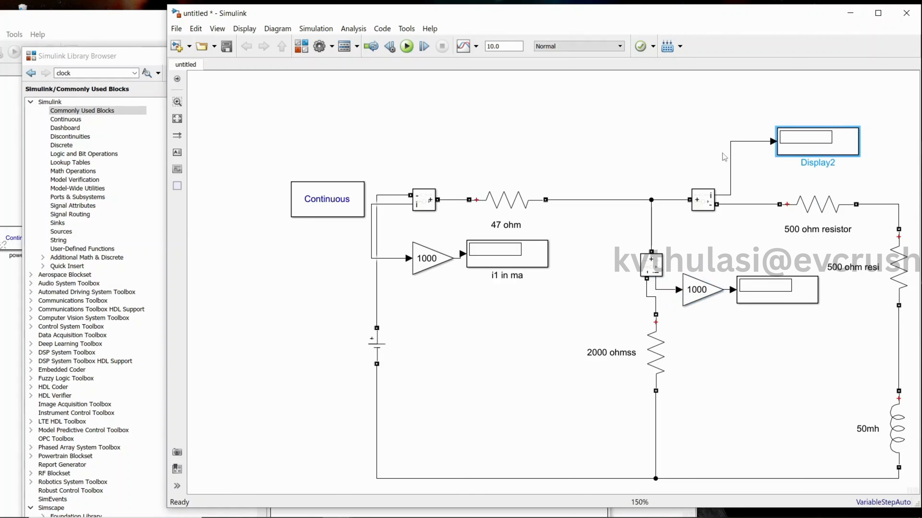
{"action": "left_click", "coordinate": [731, 164]}
{"action": "left_click", "coordinate": [730, 162]}
{"action": "key", "text": "Delete"}
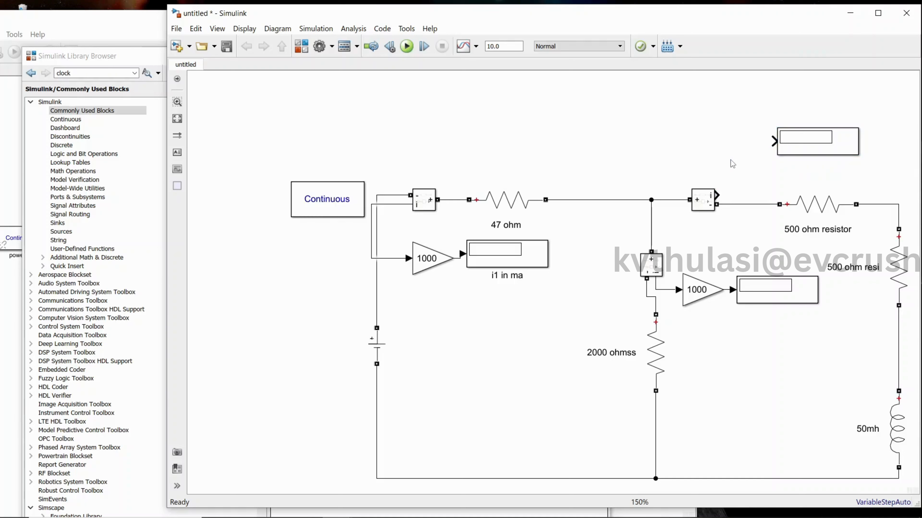
{"action": "key", "text": "ctrl+v"}
{"action": "mouse_move", "coordinate": [736, 177]}
{"action": "left_mouse_down"}
{"action": "mouse_move", "coordinate": [733, 141]}
{"action": "mouse_move", "coordinate": [721, 194]}
{"action": "left_mouse_up"}
{"action": "left_click_drag", "start_coordinate": [786, 150], "coordinate": [874, 150]}
{"action": "left_click_drag", "start_coordinate": [740, 145], "coordinate": [776, 145]}
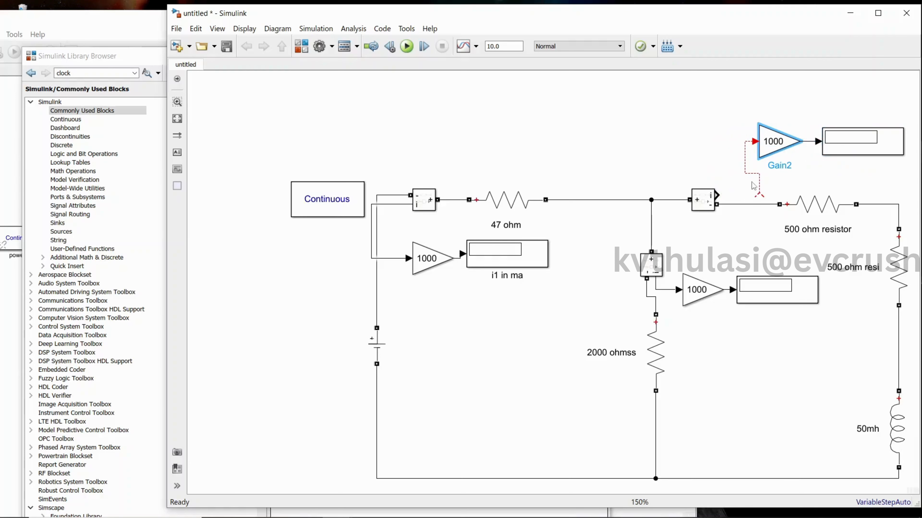
{"action": "left_click_drag", "start_coordinate": [758, 196], "coordinate": [717, 196]}
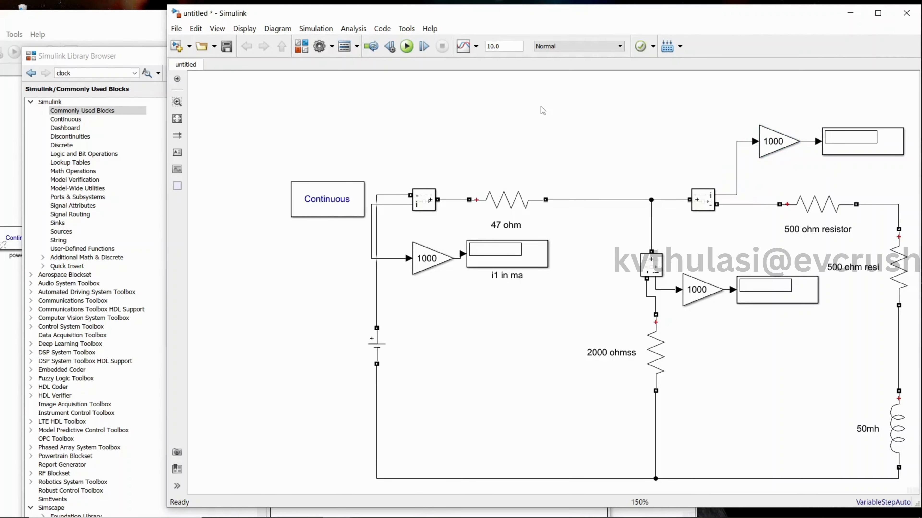
Maximize the model window and run the simulation of the circuit.
{"action": "left_click", "coordinate": [878, 13]}
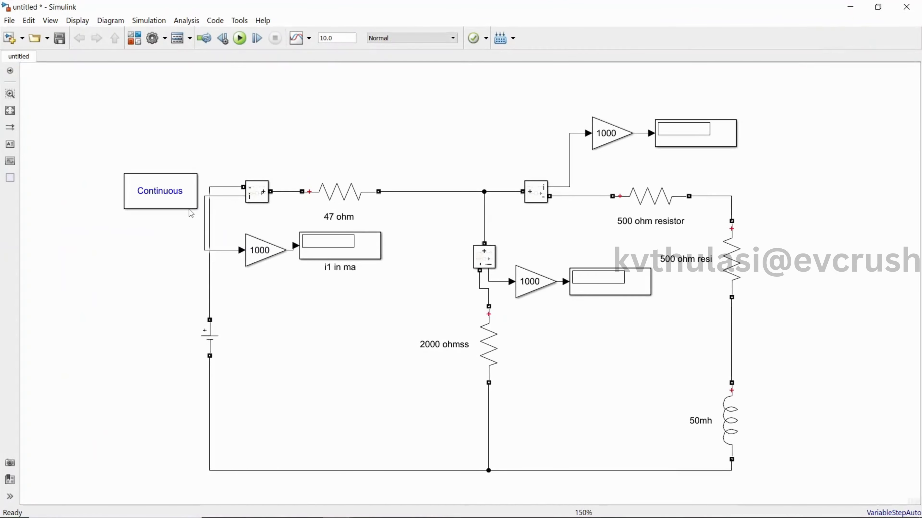
{"action": "double_click", "coordinate": [214, 338]}
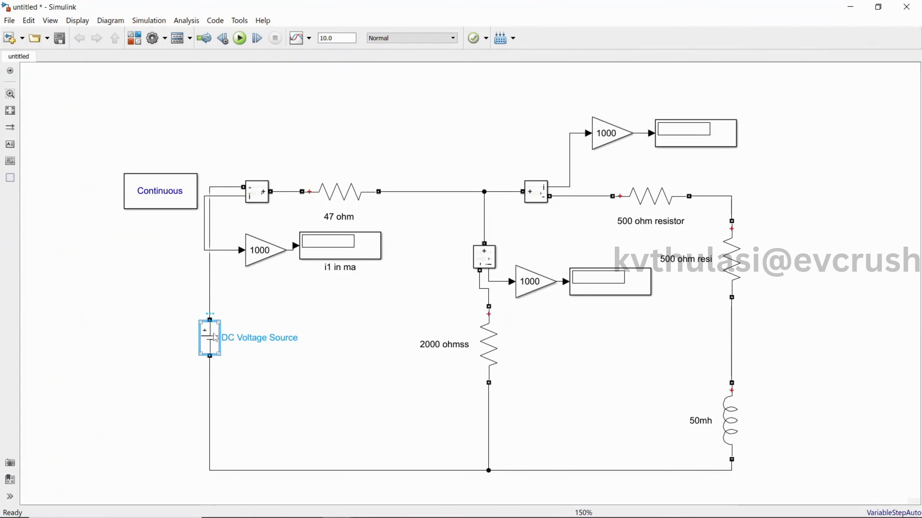
{"action": "left_click", "coordinate": [307, 387]}
{"action": "left_click", "coordinate": [240, 38]}
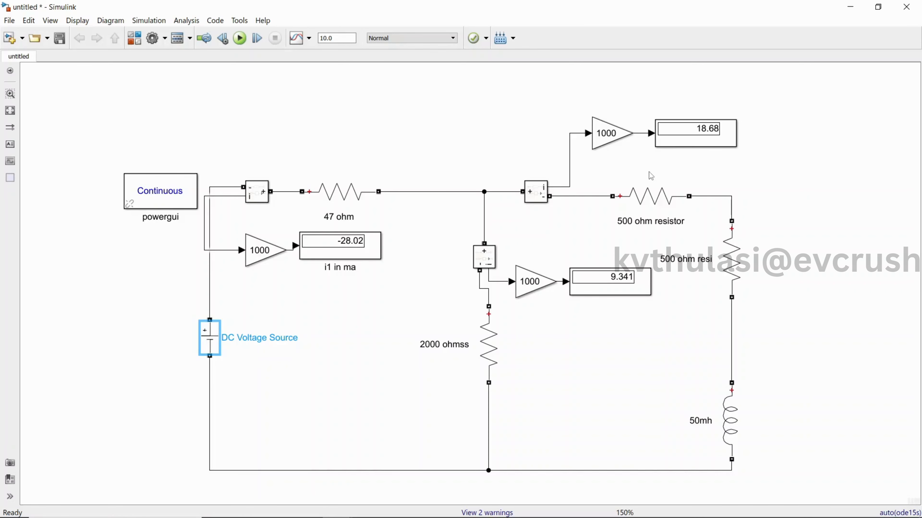
Insert an Add block from the Math Operations library beside the right branch's display.
{"action": "left_click", "coordinate": [134, 38]}
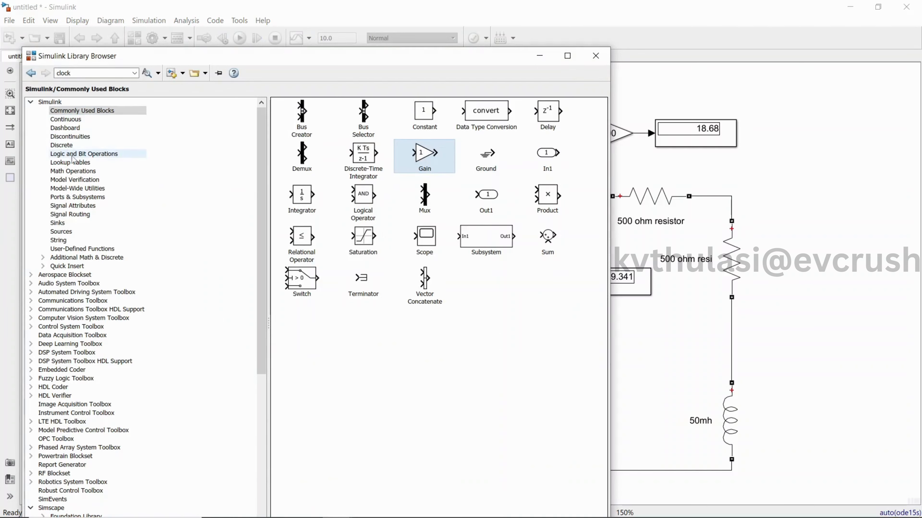
{"action": "left_click", "coordinate": [74, 171]}
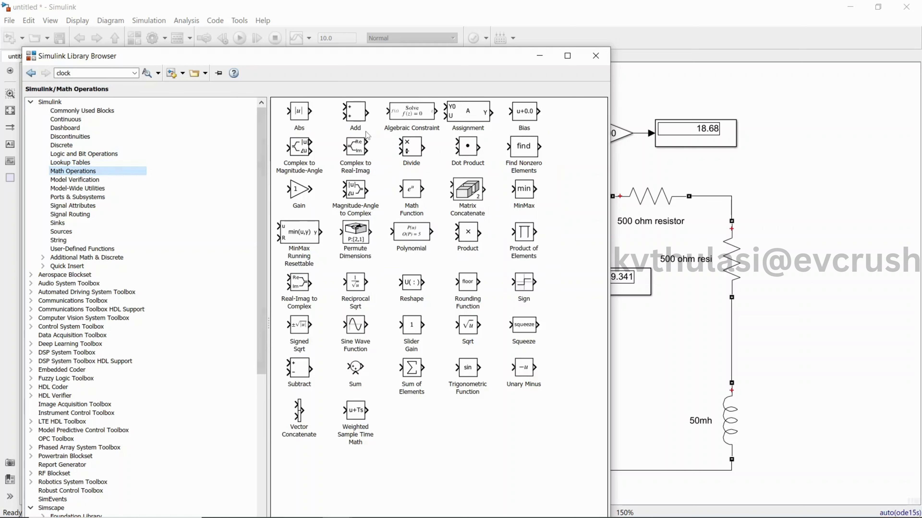
{"action": "left_click_drag", "start_coordinate": [356, 122], "coordinate": [786, 145]}
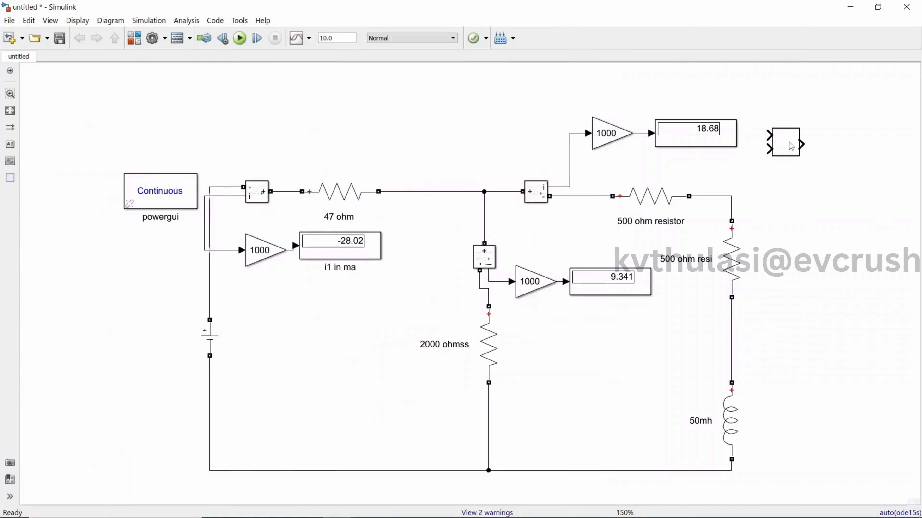
Add the annotation "Verification of kcl" in the empty area above the circuit.
{"action": "left_click", "coordinate": [305, 94]}
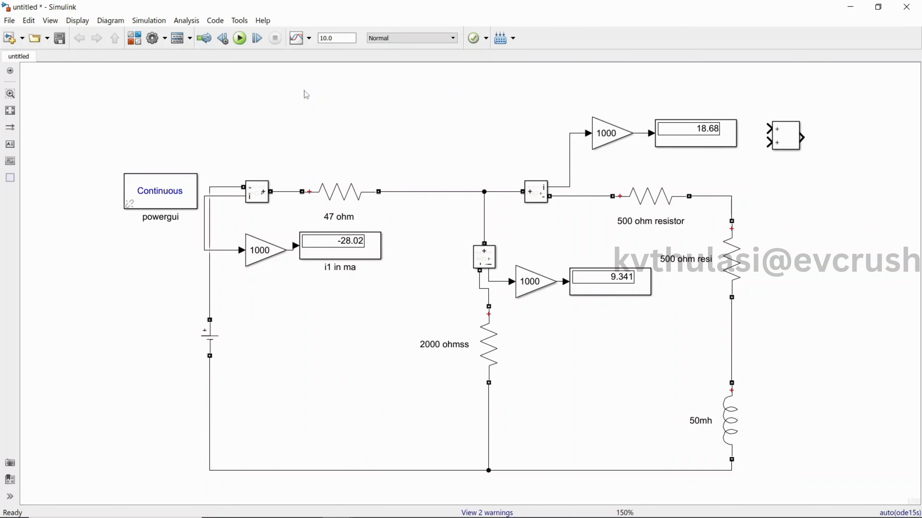
{"action": "type", "text": "Veri"}
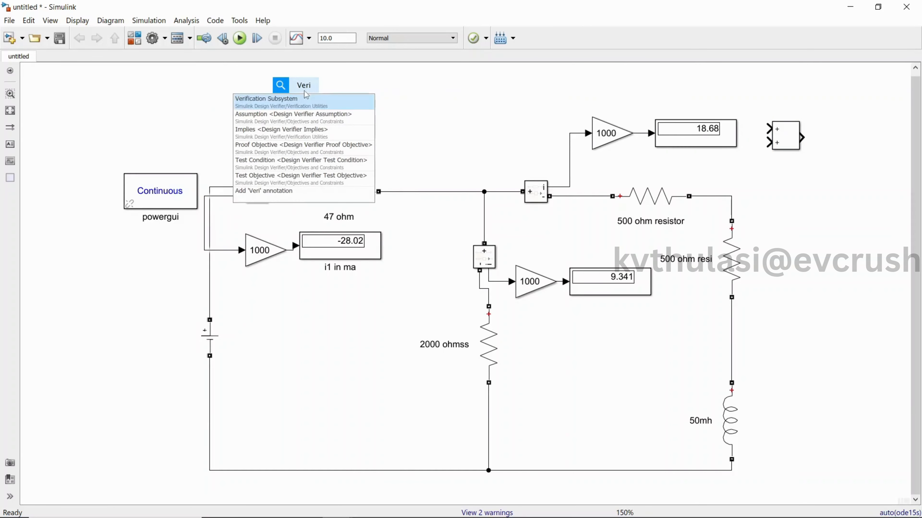
{"action": "type", "text": "ficatio"}
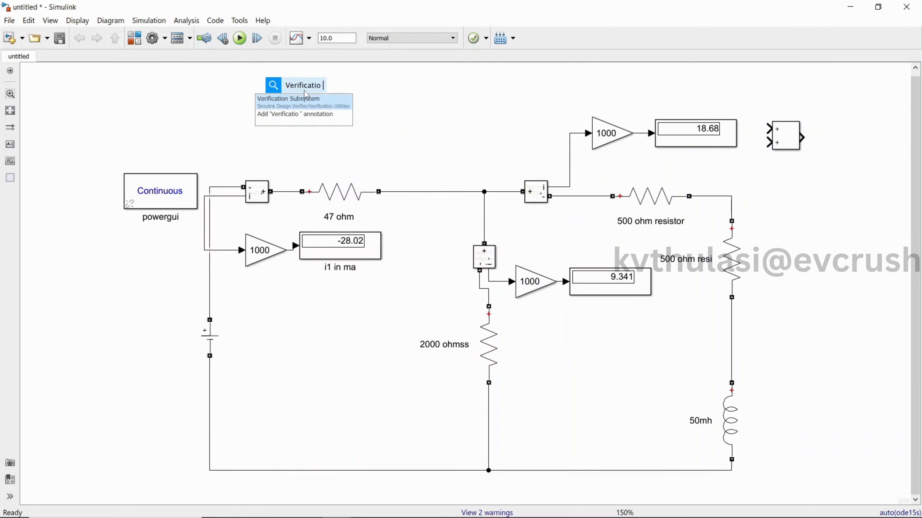
{"action": "type", "text": "n of kcl"}
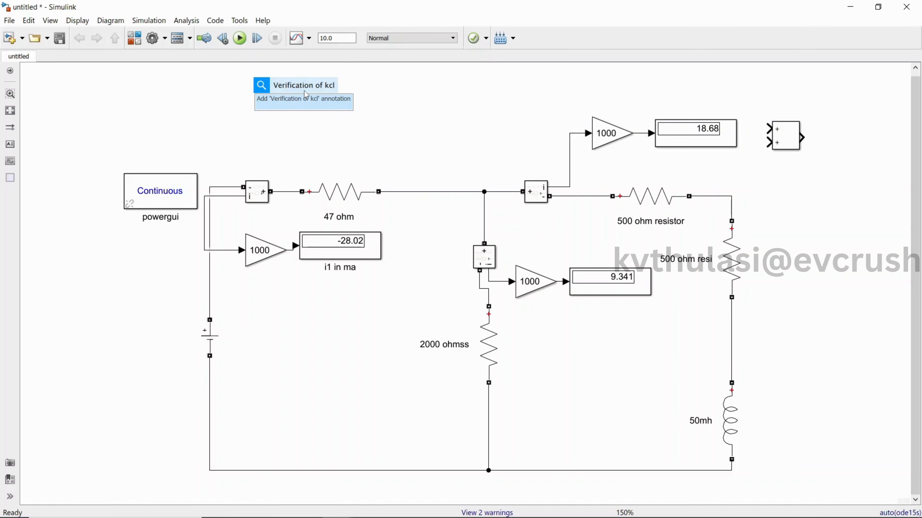
{"action": "left_click", "coordinate": [305, 105]}
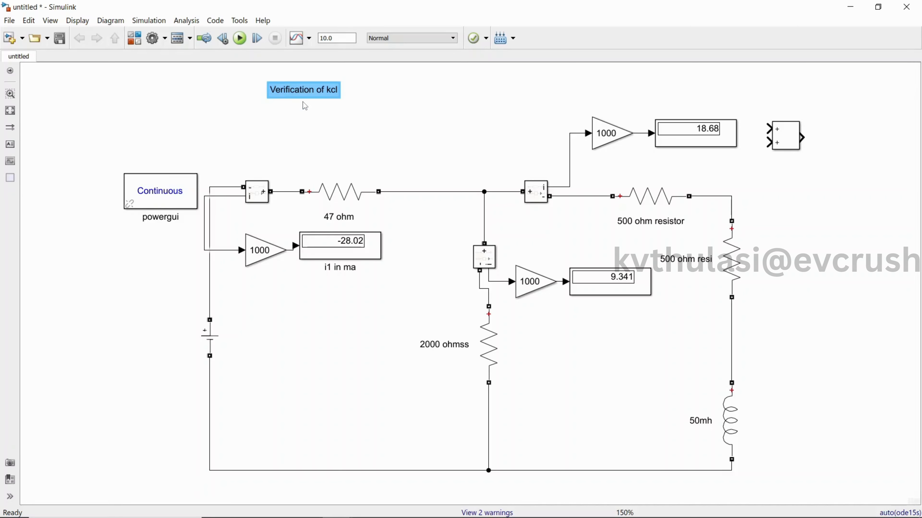
Colour the "Verification of kcl" annotation text red and set its font size to 18.
{"action": "left_click", "coordinate": [304, 90]}
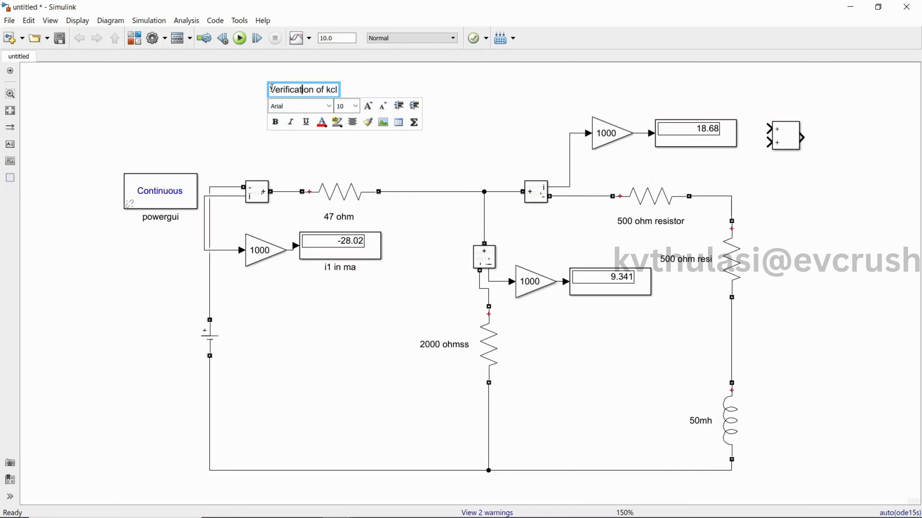
{"action": "left_click_drag", "start_coordinate": [271, 88], "coordinate": [338, 90]}
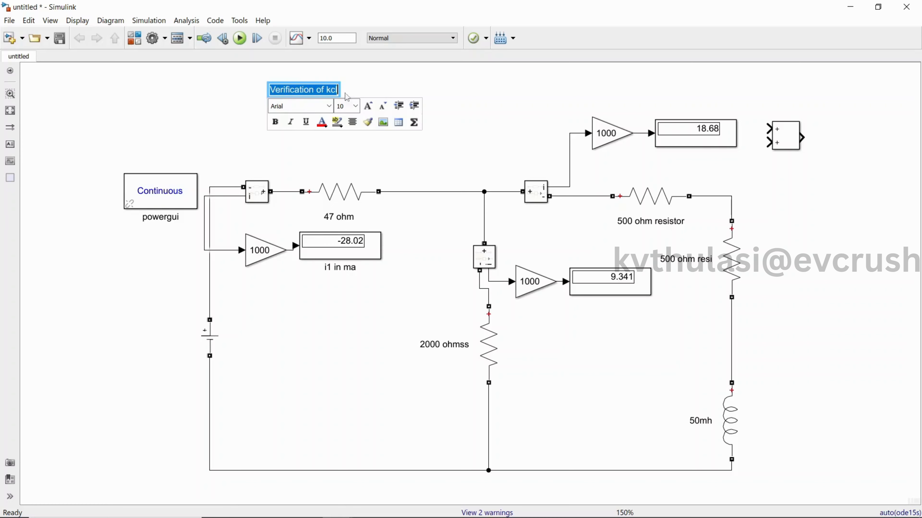
{"action": "left_click", "coordinate": [326, 125]}
{"action": "left_click", "coordinate": [326, 174]}
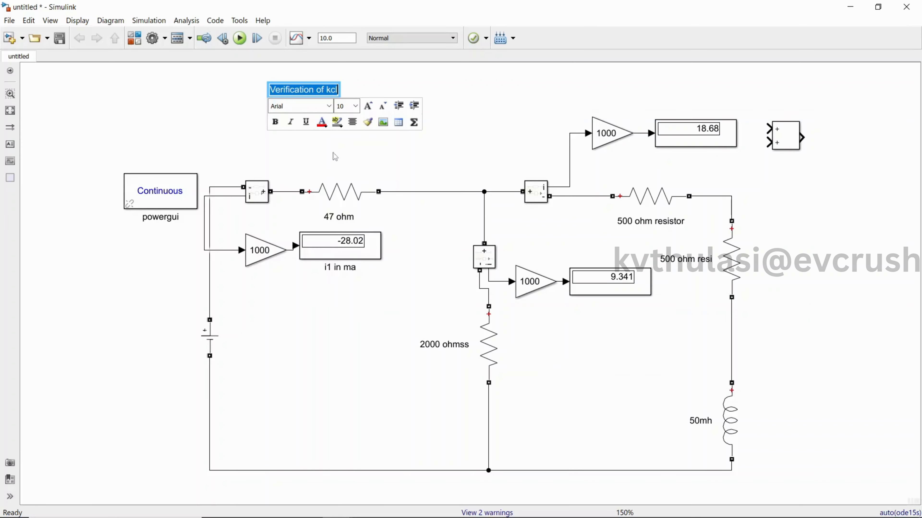
{"action": "left_click", "coordinate": [356, 109]}
{"action": "left_click", "coordinate": [343, 187]}
{"action": "left_click", "coordinate": [398, 99]}
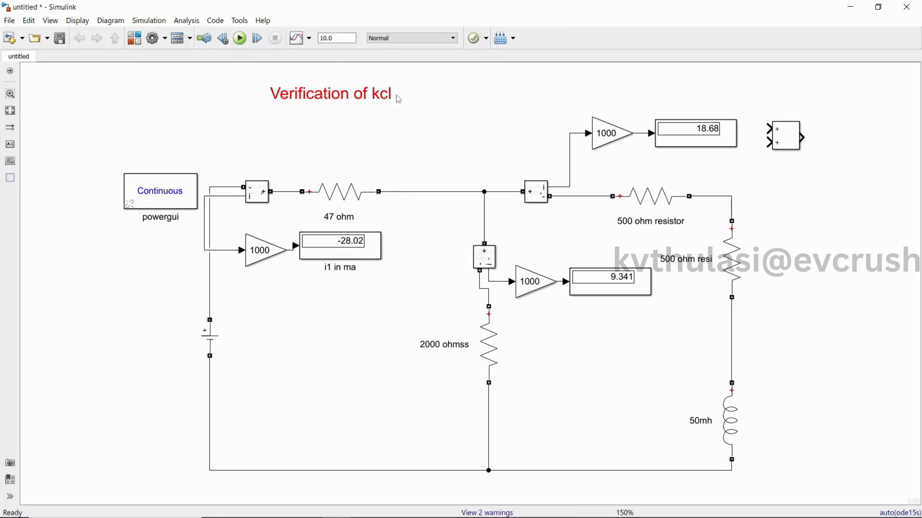
Widen the "Verification of kcl" annotation box and set its text size to 24.
{"action": "left_click", "coordinate": [389, 97]}
{"action": "left_click_drag", "start_coordinate": [394, 108], "coordinate": [492, 110]}
{"action": "double_click", "coordinate": [427, 102]}
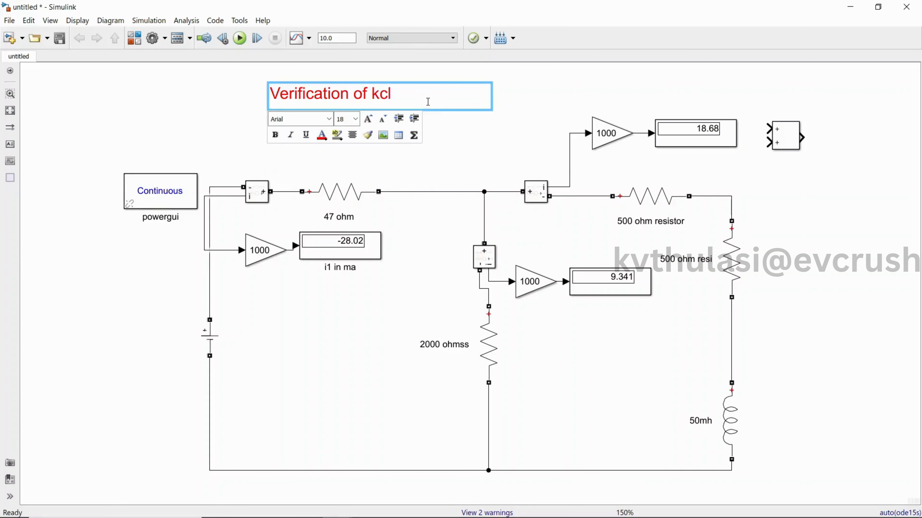
{"action": "left_click_drag", "start_coordinate": [428, 102], "coordinate": [269, 98]}
{"action": "left_click", "coordinate": [356, 119]}
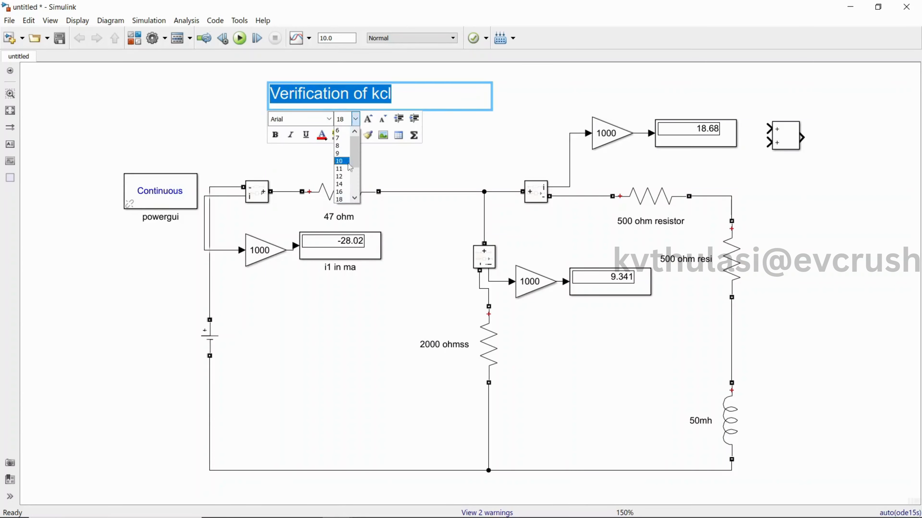
{"action": "scroll", "coordinate": [349, 167], "scroll_direction": "down", "scroll_amount": 1}
{"action": "left_click", "coordinate": [341, 199]}
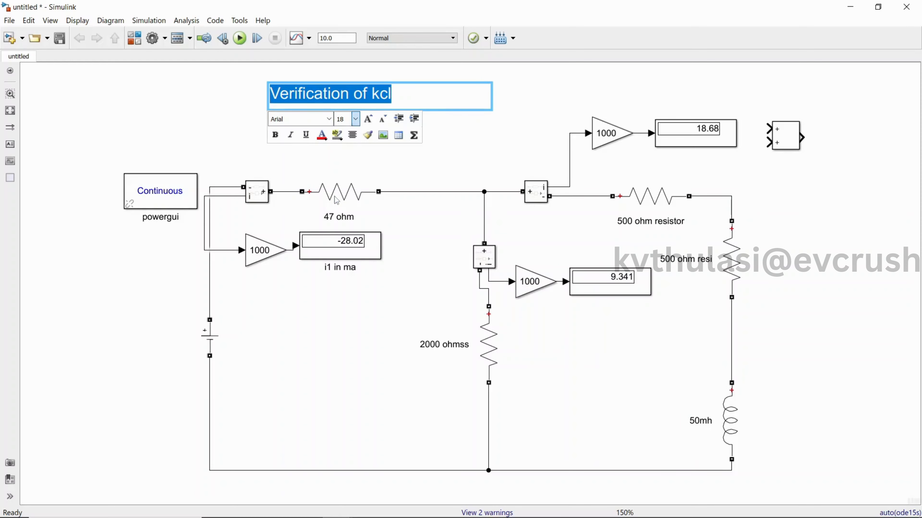
{"action": "left_click", "coordinate": [449, 150]}
Move the Add block up so it sits above the level of the right branch's display.
{"action": "left_click", "coordinate": [795, 136]}
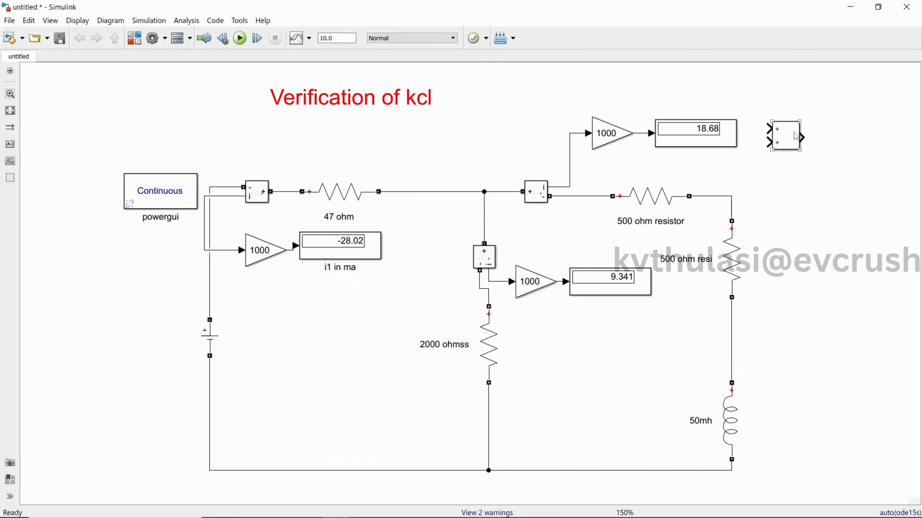
{"action": "left_click_drag", "start_coordinate": [795, 135], "coordinate": [789, 95]}
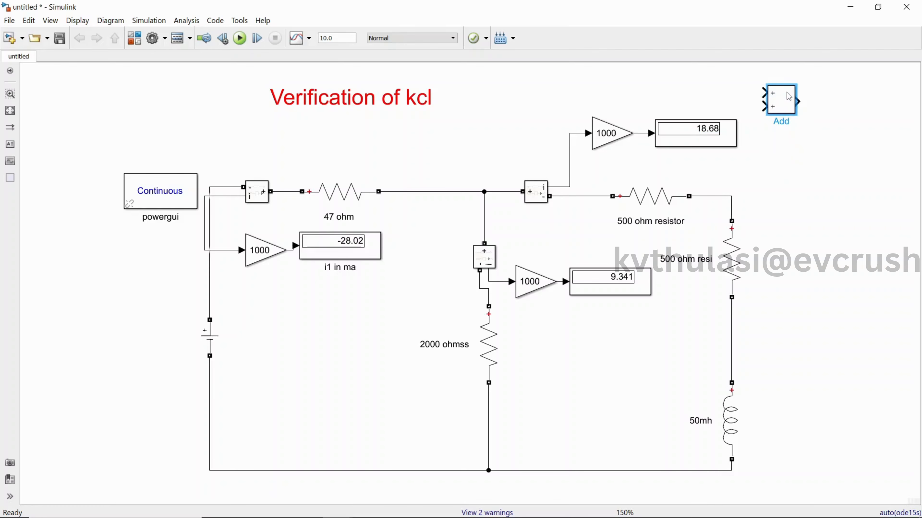
{"action": "left_click_drag", "start_coordinate": [764, 93], "coordinate": [518, 108]}
{"action": "left_click", "coordinate": [740, 95]}
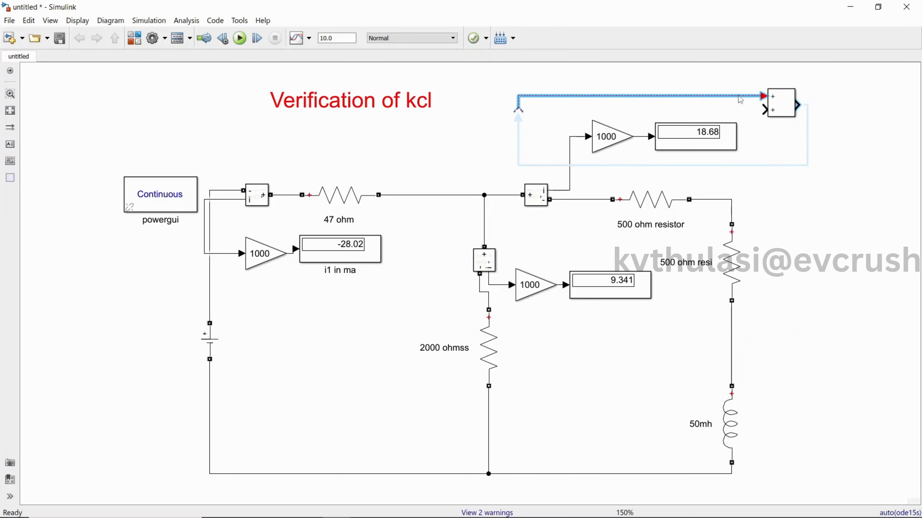
{"action": "key", "text": "Delete"}
Set the Add block's list of signs to +++ and enlarge the block slightly.
{"action": "double_click", "coordinate": [775, 109]}
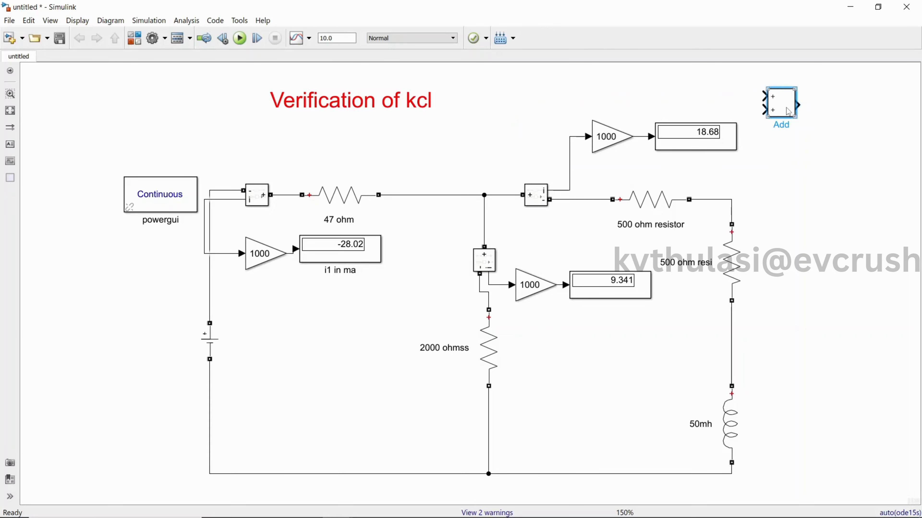
{"action": "double_click", "coordinate": [532, 165]}
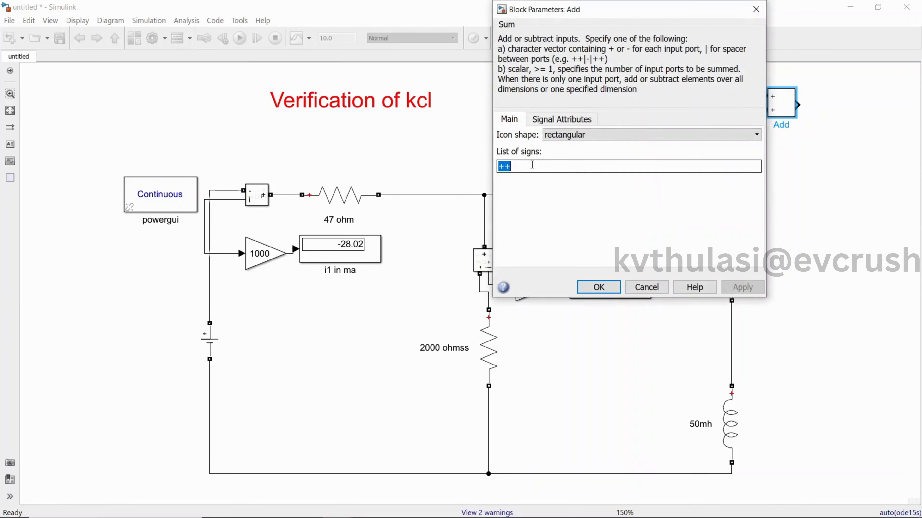
{"action": "left_click", "coordinate": [532, 165]}
{"action": "type", "text": "+"}
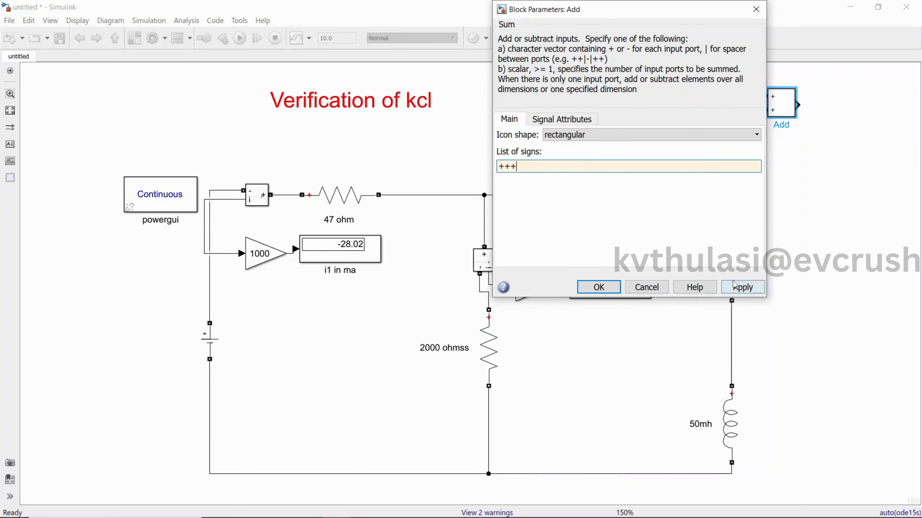
{"action": "left_click", "coordinate": [742, 287]}
{"action": "left_click", "coordinate": [599, 287]}
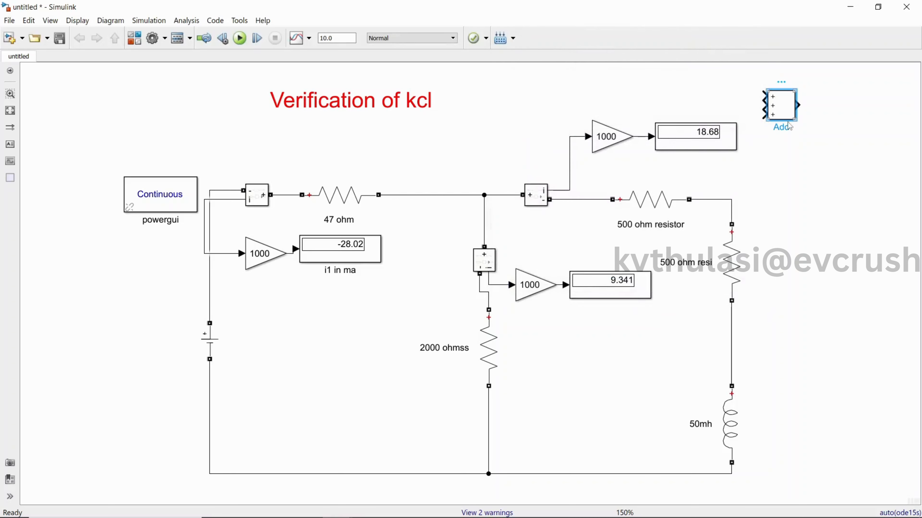
{"action": "left_click_drag", "start_coordinate": [793, 119], "coordinate": [800, 121]}
Wire the Add block's first input to the left branch's Gain output, shifting the i1 display outward and routing the line above the title.
{"action": "left_click_drag", "start_coordinate": [765, 96], "coordinate": [350, 262]}
{"action": "left_click", "coordinate": [331, 254]}
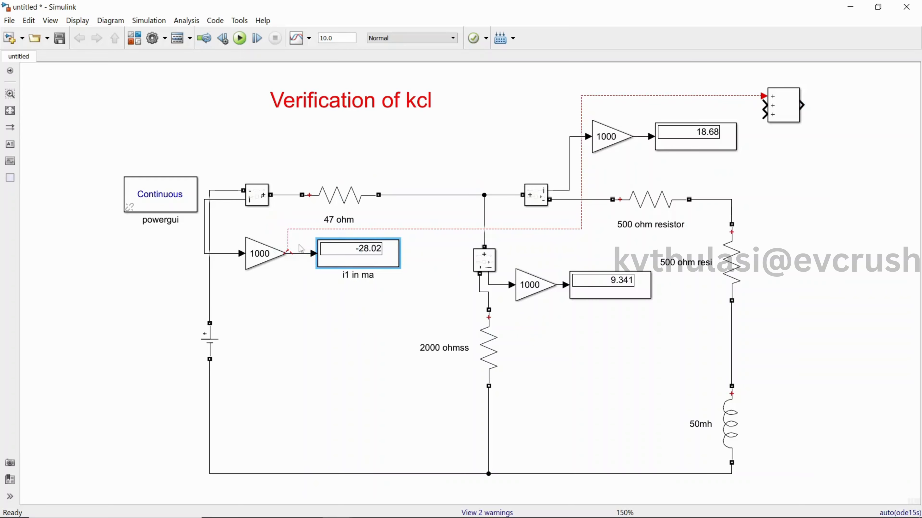
{"action": "left_click", "coordinate": [287, 251]}
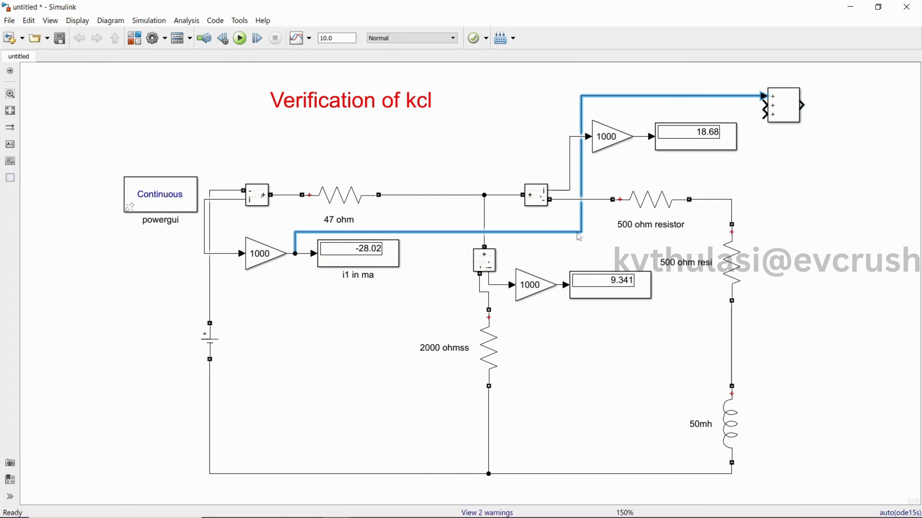
{"action": "left_click_drag", "start_coordinate": [577, 235], "coordinate": [446, 86]}
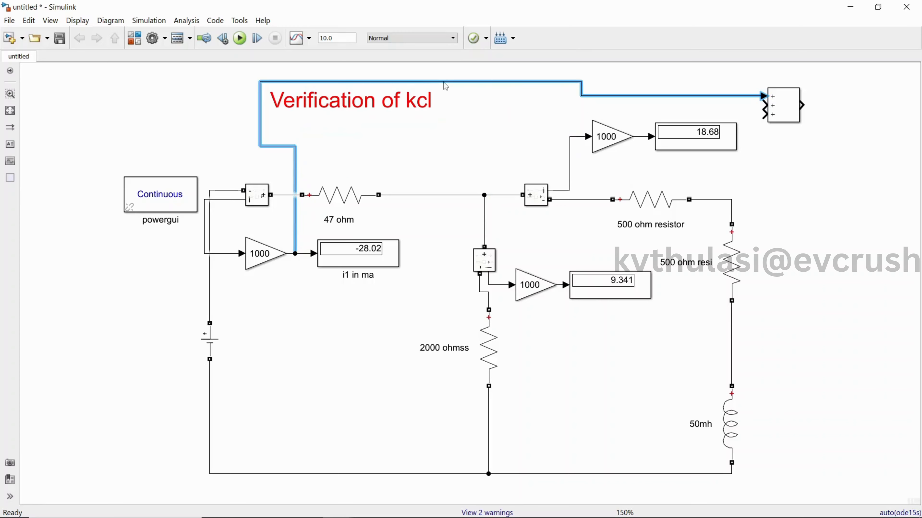
Wire the Add block's second input to the signal entering the middle branch's Gain and its third input to the right branch's Gain output.
{"action": "scroll", "coordinate": [888, 217], "scroll_direction": "up", "scroll_amount": 1}
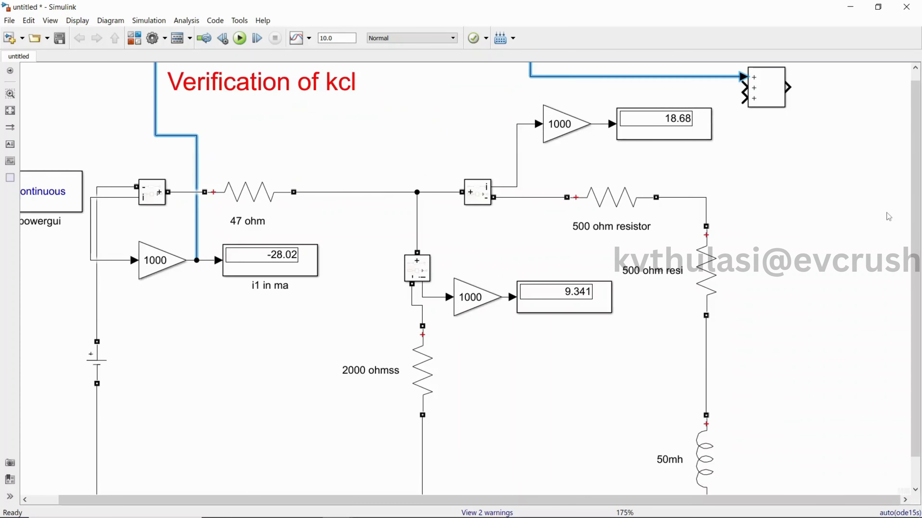
{"action": "scroll", "coordinate": [848, 242], "scroll_direction": "up", "scroll_amount": 1}
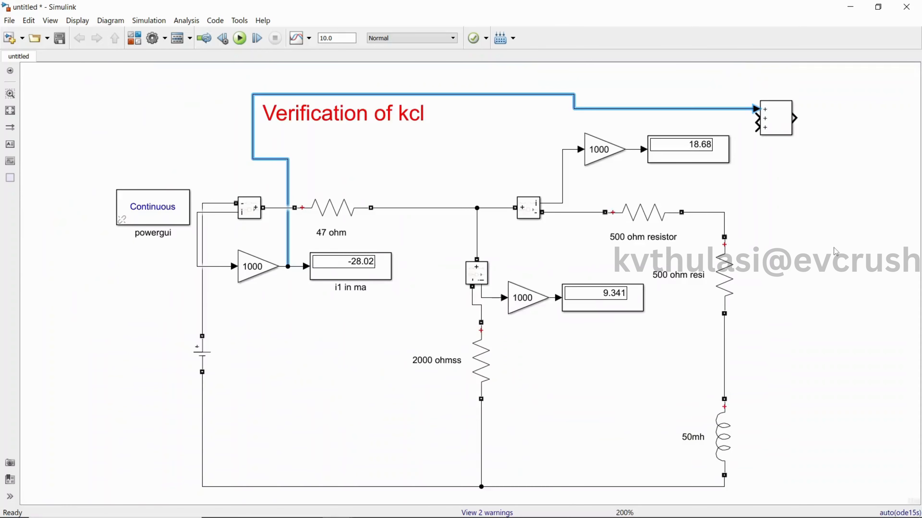
{"action": "mouse_move", "coordinate": [771, 126]}
{"action": "left_mouse_down"}
{"action": "mouse_move", "coordinate": [769, 108]}
{"action": "mouse_move", "coordinate": [576, 105]}
{"action": "mouse_move", "coordinate": [512, 235]}
{"action": "mouse_move", "coordinate": [495, 298]}
{"action": "left_mouse_up"}
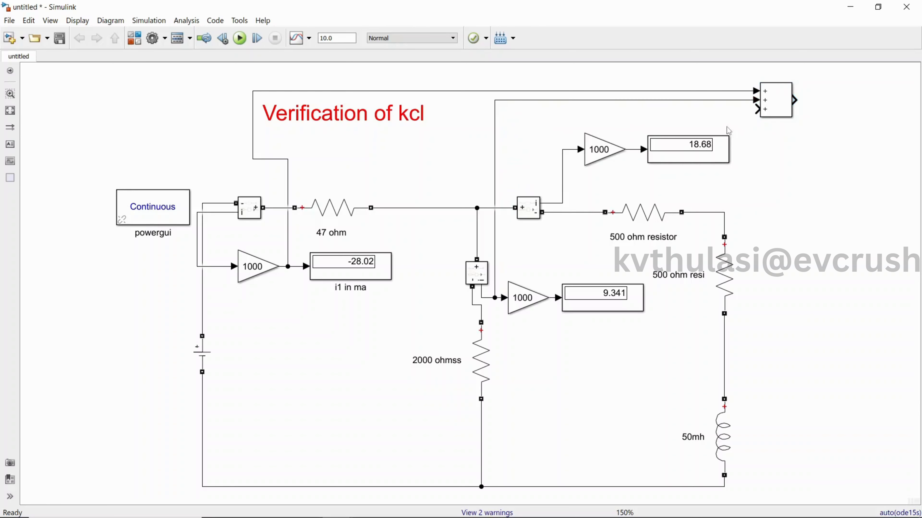
{"action": "mouse_move", "coordinate": [756, 109]}
{"action": "left_mouse_down"}
{"action": "mouse_move", "coordinate": [623, 96]}
{"action": "mouse_move", "coordinate": [545, 148]}
{"action": "mouse_move", "coordinate": [619, 136]}
{"action": "mouse_move", "coordinate": [630, 149]}
{"action": "left_mouse_up"}
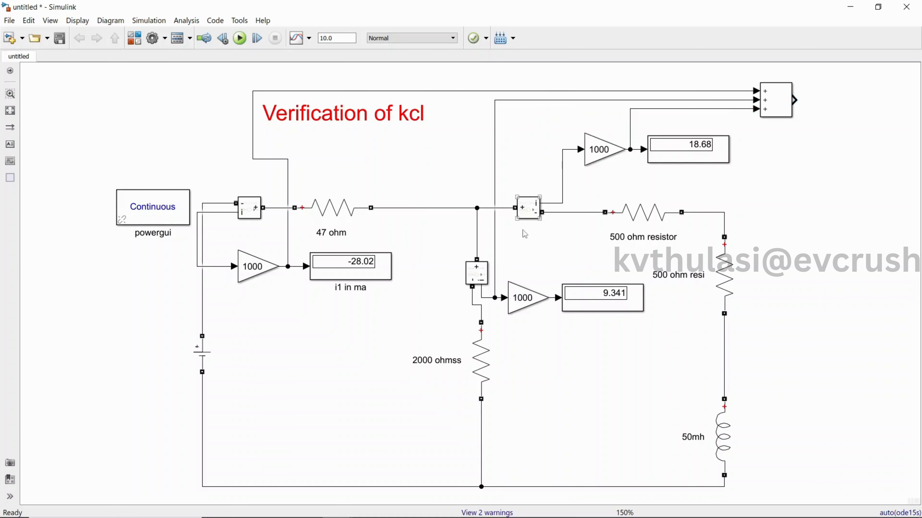
Replace the Add block's second input line with one wired from the middle branch's Gain output.
{"action": "left_click_drag", "start_coordinate": [495, 265], "coordinate": [539, 263]}
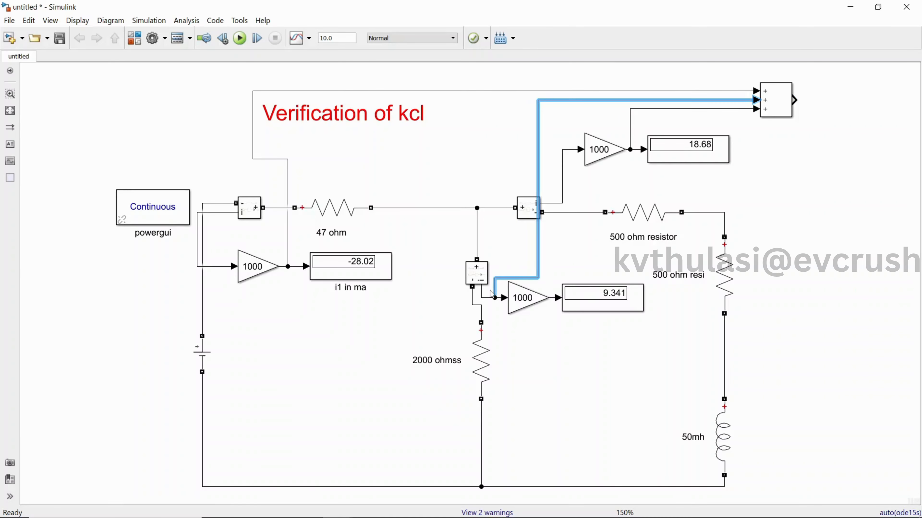
{"action": "key", "text": "Delete"}
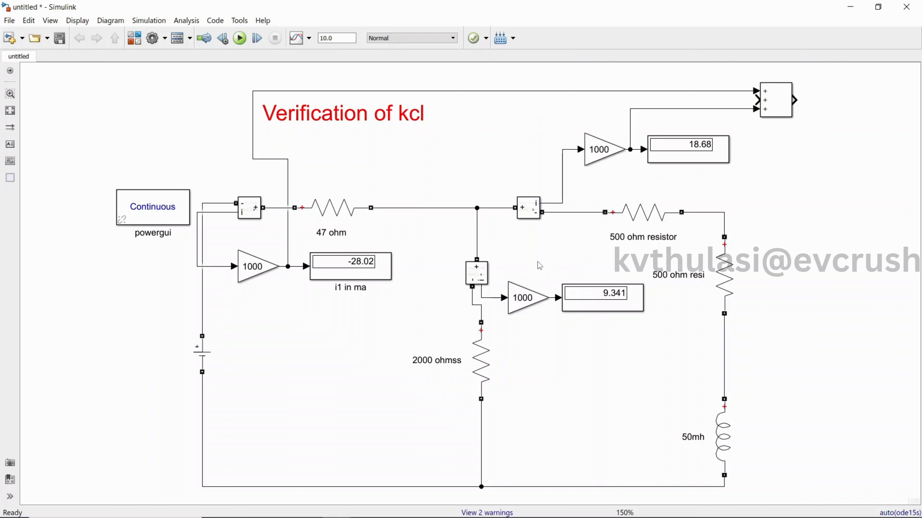
{"action": "mouse_move", "coordinate": [756, 100]}
{"action": "left_mouse_down"}
{"action": "mouse_move", "coordinate": [593, 109]}
{"action": "mouse_move", "coordinate": [530, 216]}
{"action": "mouse_move", "coordinate": [551, 297]}
{"action": "left_mouse_up"}
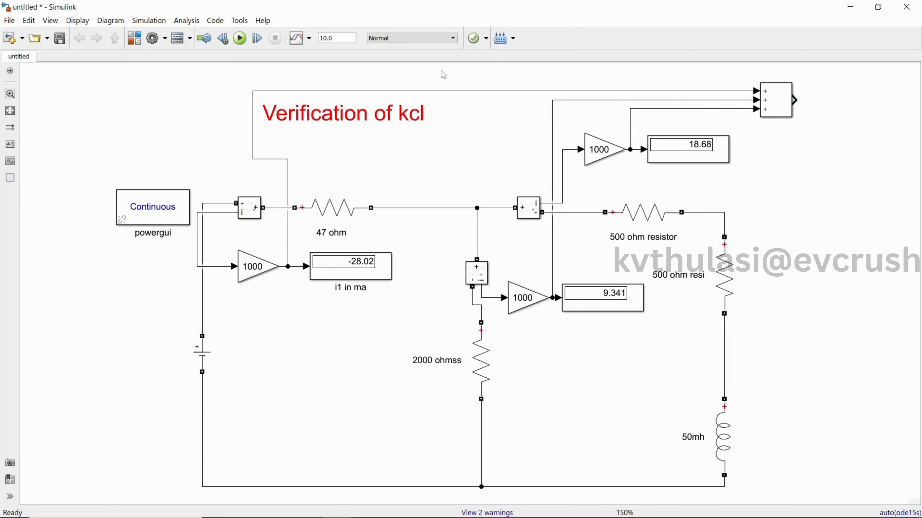
Duplicate the right branch's Display block and connect the copy to the Add block's output.
{"action": "left_click", "coordinate": [692, 161]}
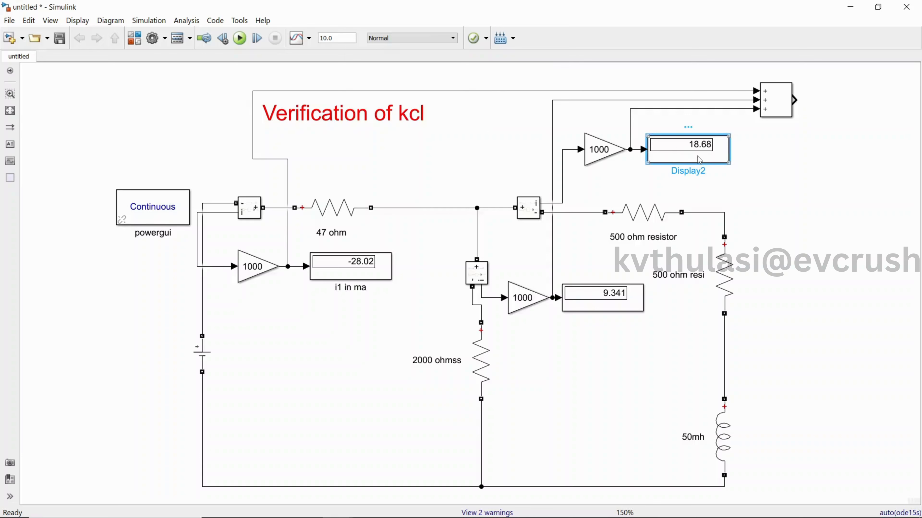
{"action": "key", "text": "ctrl+c"}
{"action": "key", "text": "ctrl+v"}
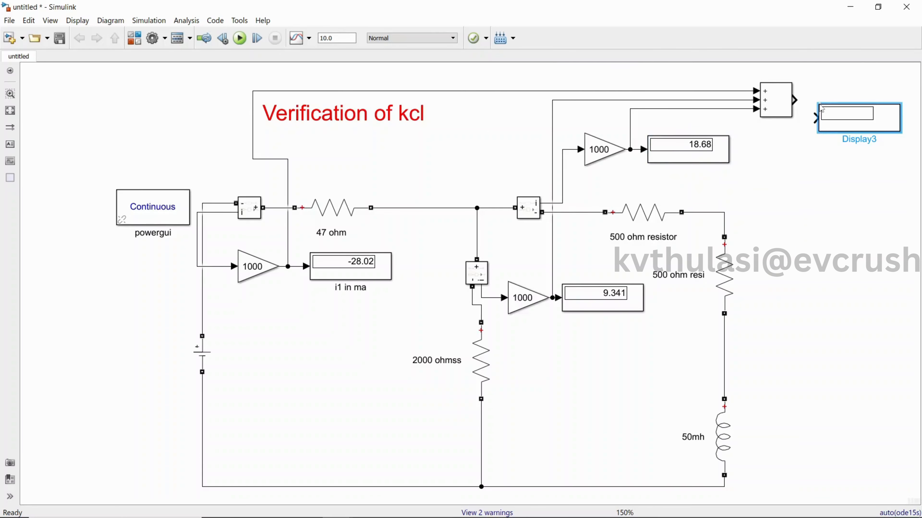
{"action": "left_click_drag", "start_coordinate": [846, 122], "coordinate": [836, 109]}
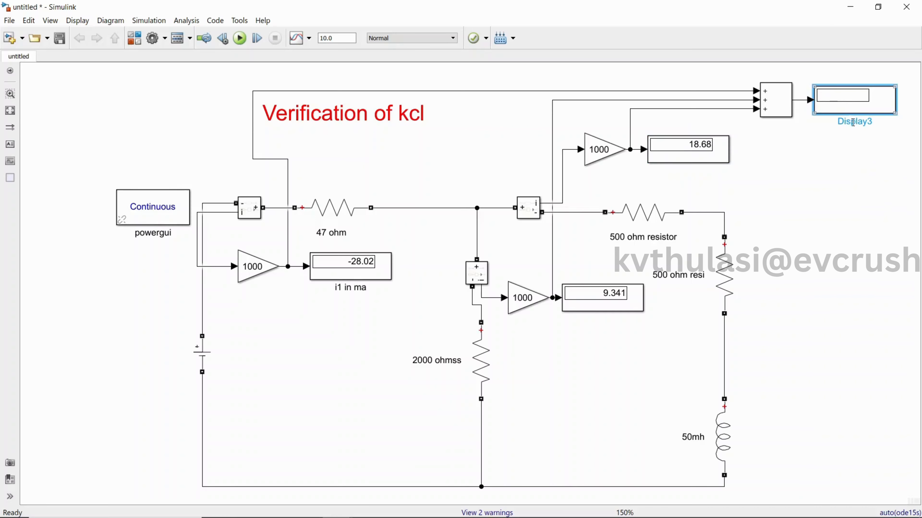
Rename the Display at the Add block's output as "alz sum of entering =leaving current".
{"action": "double_click", "coordinate": [872, 122]}
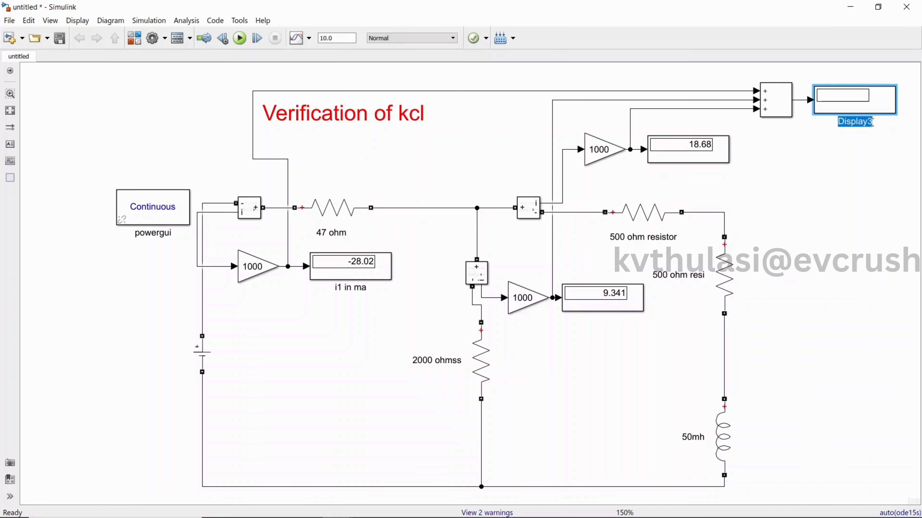
{"action": "type", "text": "verif"}
{"action": "key", "text": "BackSpace"}
{"action": "key", "text": "BackSpace"}
{"action": "key", "text": "BackSpace"}
{"action": "key", "text": "BackSpace"}
{"action": "type", "text": "z sum of "}
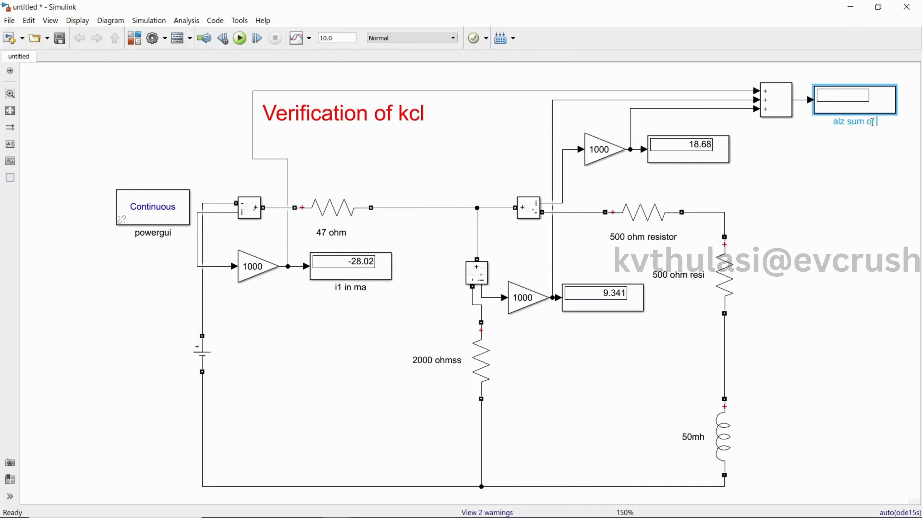
{"action": "type", "text": "entering =le"}
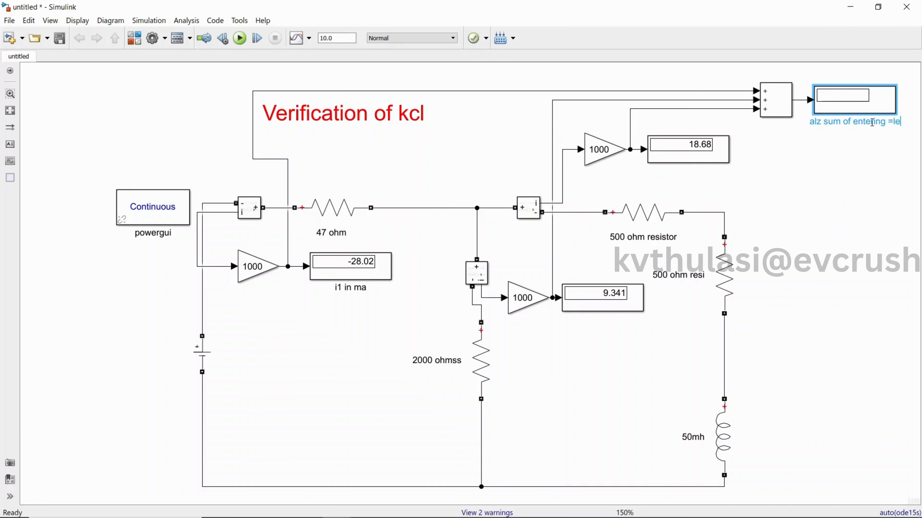
{"action": "type", "text": "aving cu"}
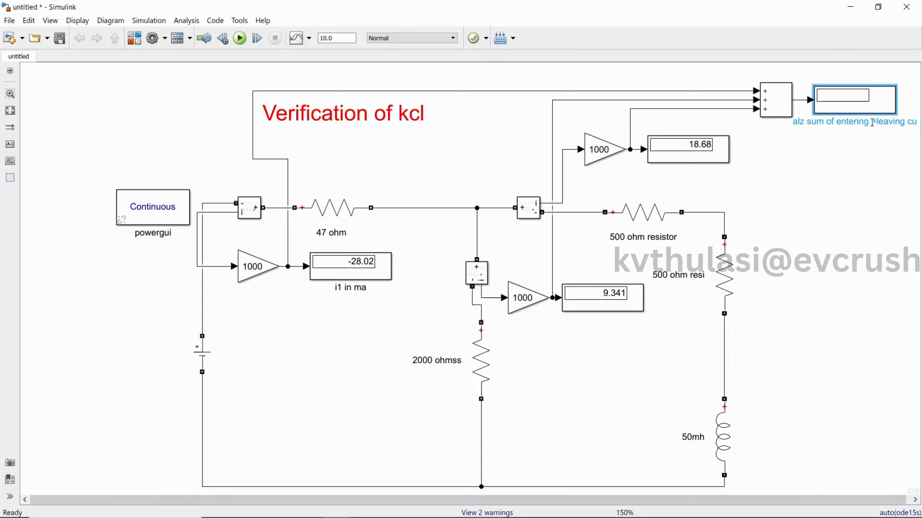
{"action": "type", "text": "rren"}
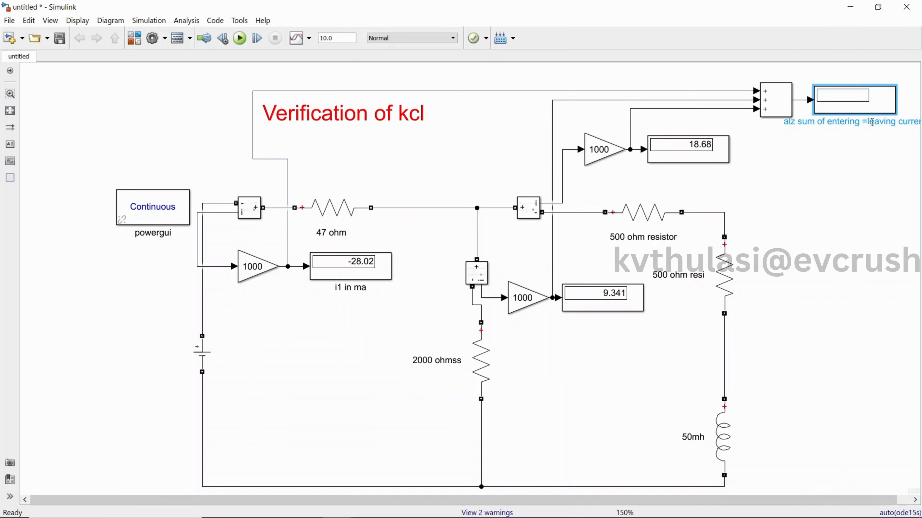
Run the simulation and select the Display showing the Add block's sum of the branch currents.
{"action": "left_click", "coordinate": [366, 278]}
{"action": "left_click", "coordinate": [679, 154]}
{"action": "left_click", "coordinate": [240, 37]}
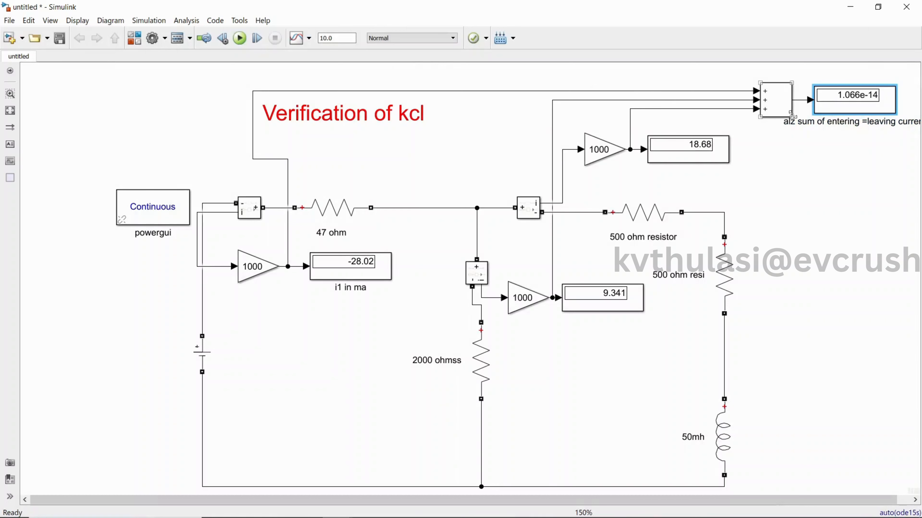
{"action": "left_click", "coordinate": [857, 108]}
Bring up the simulationofmeshonly model maximized, run it to compare its Verification of KCL display, and minimize it.
{"action": "mouse_move", "coordinate": [298, 506]}
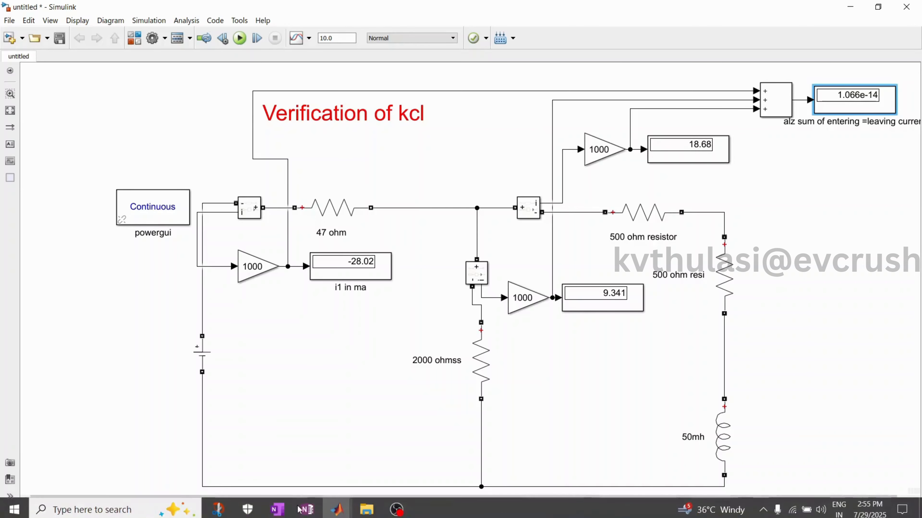
{"action": "mouse_move", "coordinate": [337, 508]}
{"action": "left_click", "coordinate": [318, 479]}
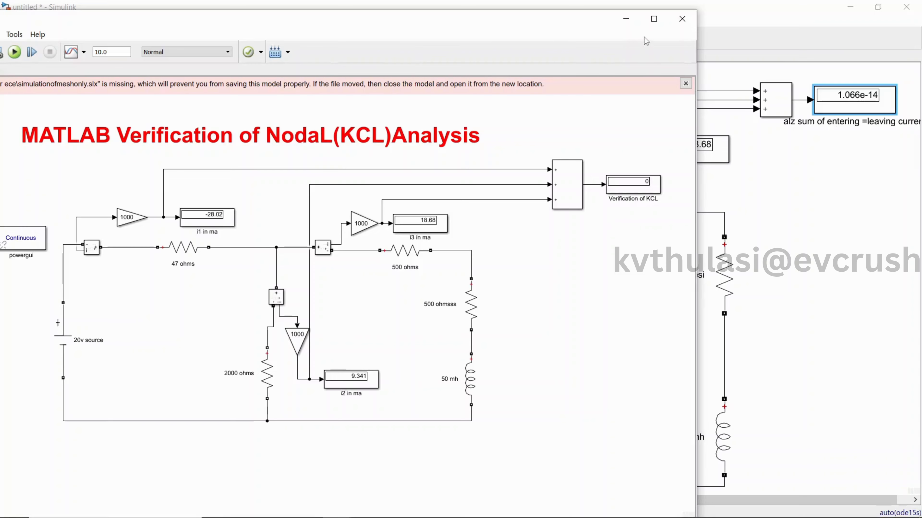
{"action": "left_click", "coordinate": [654, 18]}
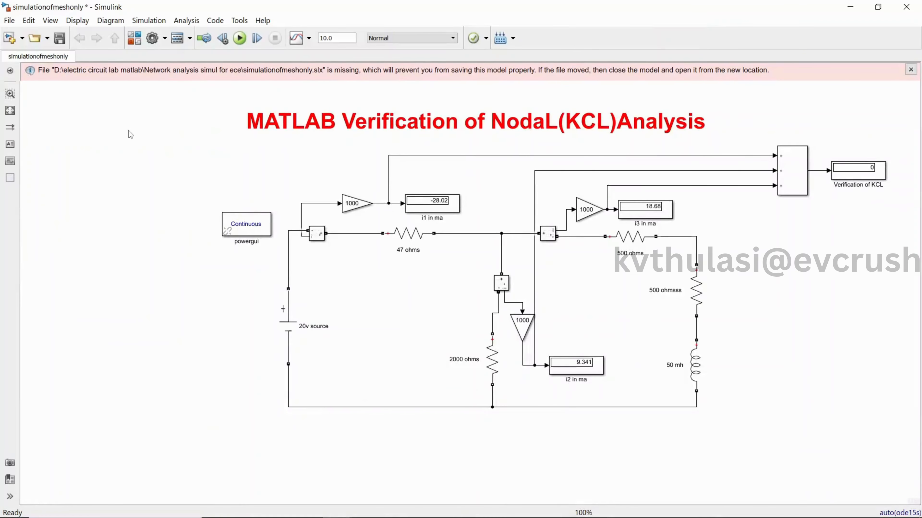
{"action": "left_click", "coordinate": [240, 37]}
{"action": "left_click", "coordinate": [873, 169]}
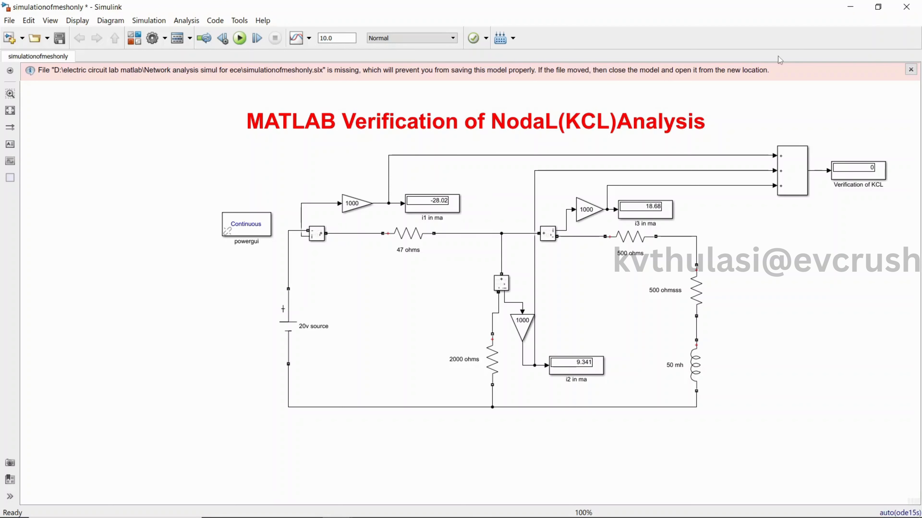
{"action": "left_click", "coordinate": [849, 8]}
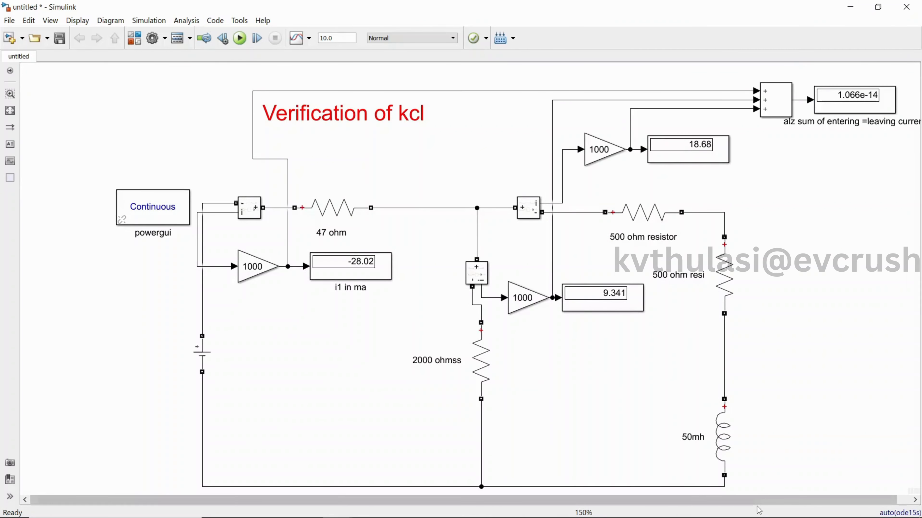
Switch to OneNote and handwrite a heading "KCL" numbered 1, with "Theoretical" as its first numbered item.
{"action": "left_click_drag", "start_coordinate": [758, 503], "coordinate": [783, 502]}
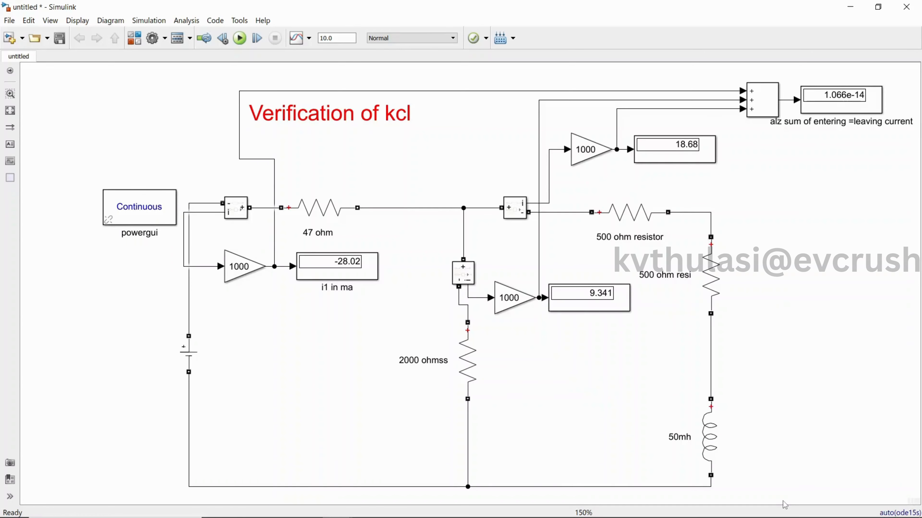
{"action": "left_click", "coordinate": [849, 7]}
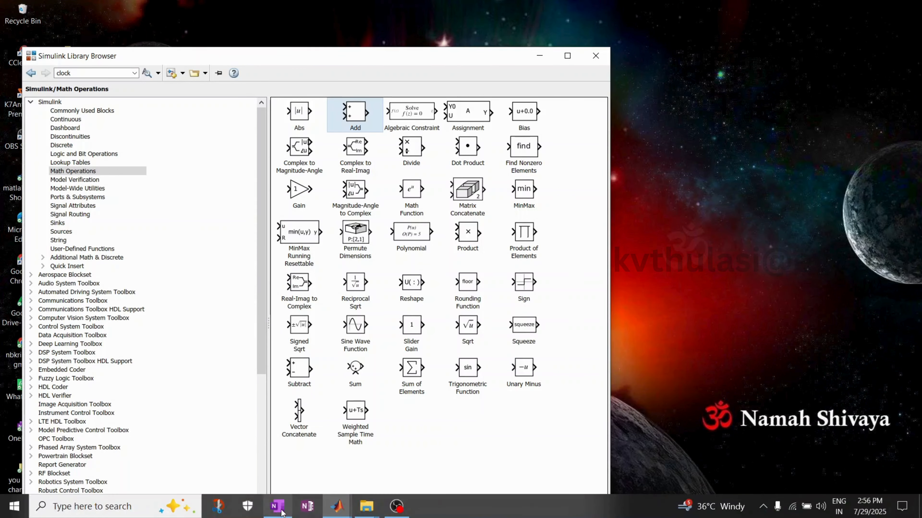
{"action": "left_click", "coordinate": [277, 512]}
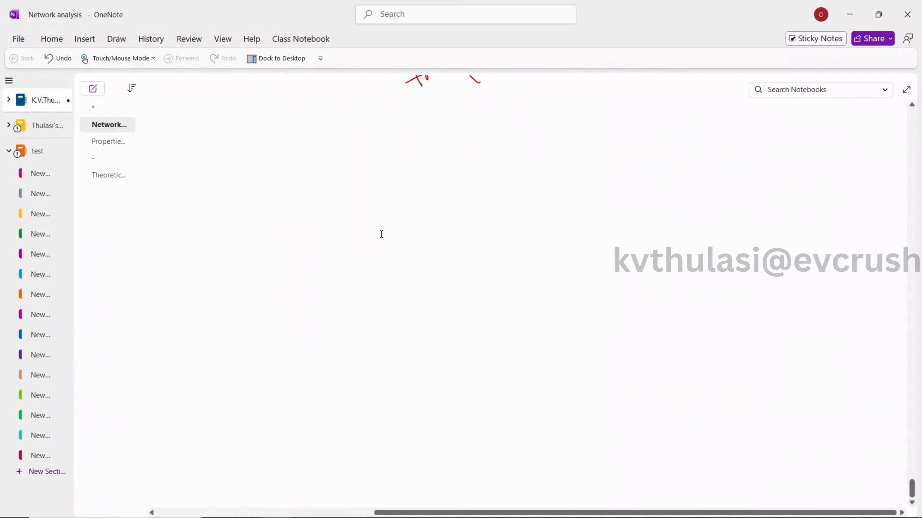
{"action": "left_click", "coordinate": [382, 234]}
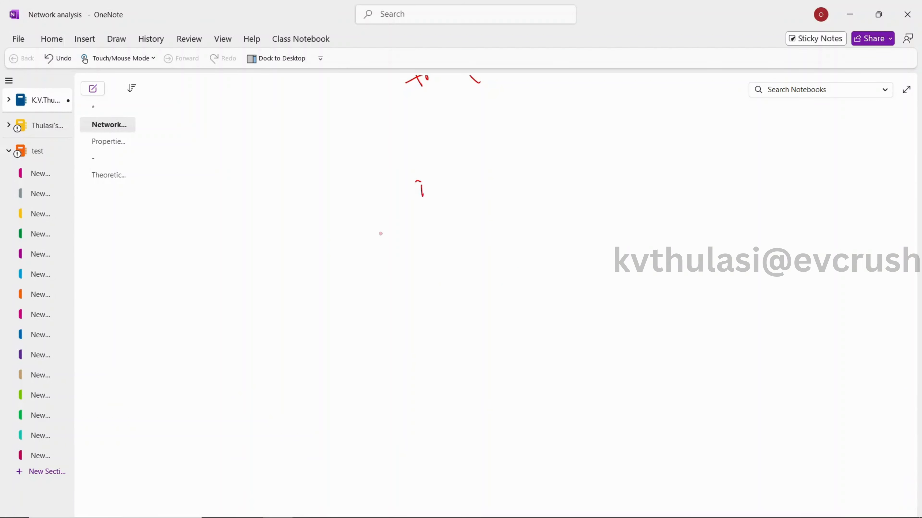
{"action": "left_click_drag", "start_coordinate": [422, 181], "coordinate": [456, 191]}
{"action": "left_click_drag", "start_coordinate": [464, 180], "coordinate": [445, 223]}
{"action": "mouse_move", "coordinate": [441, 211]}
{"action": "left_mouse_down"}
{"action": "mouse_move", "coordinate": [435, 221]}
{"action": "mouse_move", "coordinate": [443, 210]}
{"action": "mouse_move", "coordinate": [468, 220]}
{"action": "left_mouse_up"}
{"action": "left_click_drag", "start_coordinate": [471, 209], "coordinate": [476, 215]}
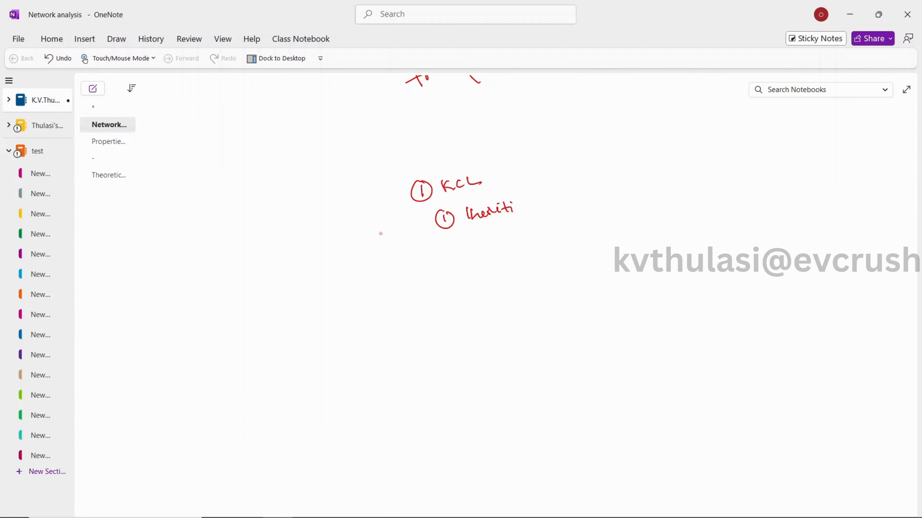
{"action": "left_click_drag", "start_coordinate": [515, 208], "coordinate": [523, 212]}
{"action": "left_click_drag", "start_coordinate": [528, 201], "coordinate": [525, 214]}
{"action": "left_click_drag", "start_coordinate": [460, 213], "coordinate": [484, 206]}
Handwrite numbered items 2 "Practical H/W" and 3 "Simulation" below the first item of the KCL list.
{"action": "mouse_move", "coordinate": [446, 248]}
{"action": "left_mouse_down"}
{"action": "mouse_move", "coordinate": [452, 257]}
{"action": "mouse_move", "coordinate": [459, 244]}
{"action": "mouse_move", "coordinate": [485, 254]}
{"action": "mouse_move", "coordinate": [503, 239]}
{"action": "mouse_move", "coordinate": [515, 244]}
{"action": "left_mouse_up"}
{"action": "mouse_move", "coordinate": [511, 237]}
{"action": "left_mouse_down"}
{"action": "mouse_move", "coordinate": [554, 235]}
{"action": "mouse_move", "coordinate": [563, 220]}
{"action": "left_mouse_up"}
{"action": "mouse_move", "coordinate": [566, 221]}
{"action": "left_mouse_down"}
{"action": "mouse_move", "coordinate": [561, 237]}
{"action": "mouse_move", "coordinate": [577, 226]}
{"action": "left_mouse_up"}
{"action": "mouse_move", "coordinate": [454, 280]}
{"action": "left_mouse_down"}
{"action": "mouse_move", "coordinate": [464, 289]}
{"action": "mouse_move", "coordinate": [548, 270]}
{"action": "left_mouse_up"}
{"action": "left_click_drag", "start_coordinate": [530, 273], "coordinate": [546, 270]}
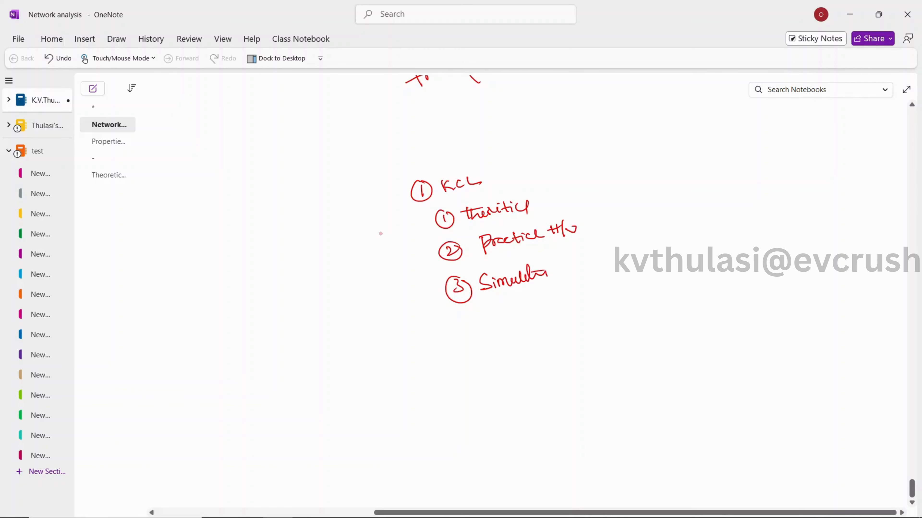
Underline the theoretical, practical and simulation items in the handwritten KCL list.
{"action": "left_click_drag", "start_coordinate": [462, 236], "coordinate": [529, 215]}
{"action": "left_click_drag", "start_coordinate": [483, 263], "coordinate": [515, 254]}
{"action": "left_click_drag", "start_coordinate": [489, 303], "coordinate": [526, 289]}
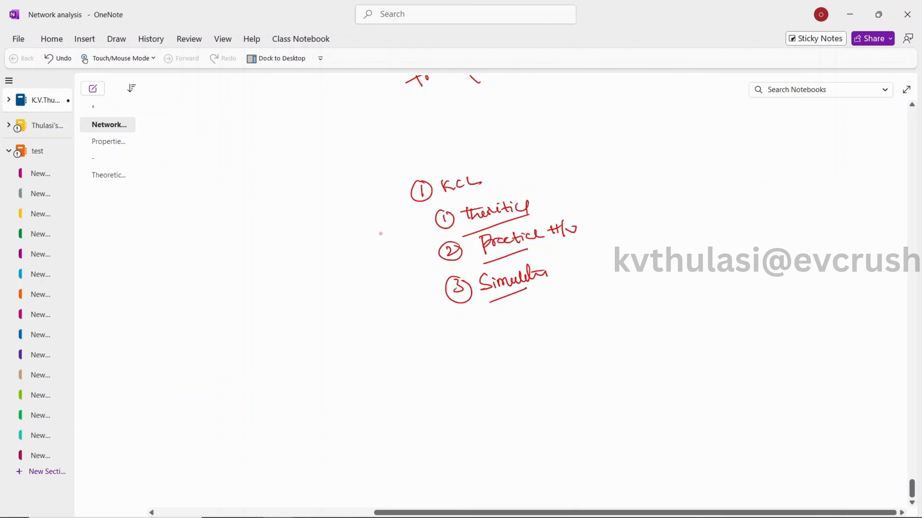
Handwrite "Like", "Share" and "Comment" in quotation marks, one below the other, beside the KCL list.
{"action": "mouse_move", "coordinate": [701, 175]}
{"action": "left_mouse_down"}
{"action": "mouse_move", "coordinate": [702, 192]}
{"action": "mouse_move", "coordinate": [721, 185]}
{"action": "left_mouse_up"}
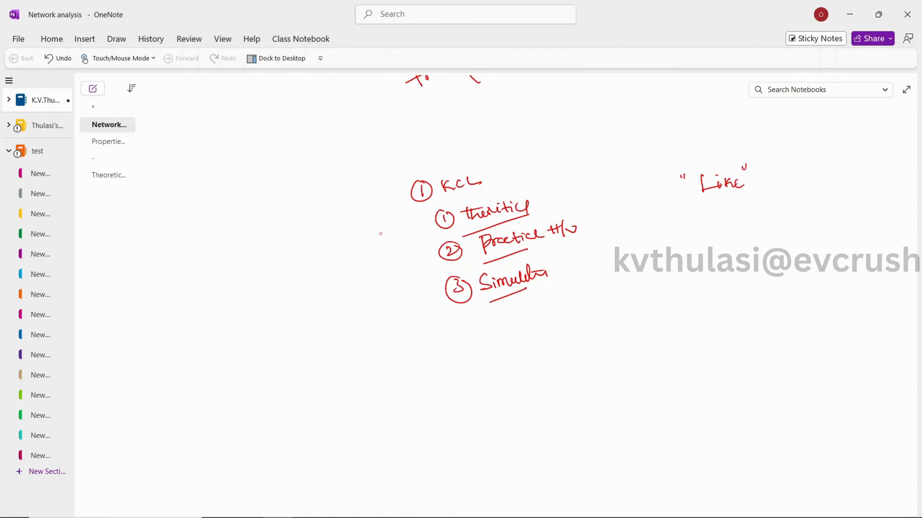
{"action": "mouse_move", "coordinate": [699, 213]}
{"action": "left_mouse_down"}
{"action": "mouse_move", "coordinate": [726, 218]}
{"action": "mouse_move", "coordinate": [736, 208]}
{"action": "left_mouse_up"}
{"action": "left_click_drag", "start_coordinate": [695, 241], "coordinate": [697, 244]}
{"action": "mouse_move", "coordinate": [714, 242]}
{"action": "left_mouse_down"}
{"action": "mouse_move", "coordinate": [714, 254]}
{"action": "mouse_move", "coordinate": [757, 240]}
{"action": "left_mouse_up"}
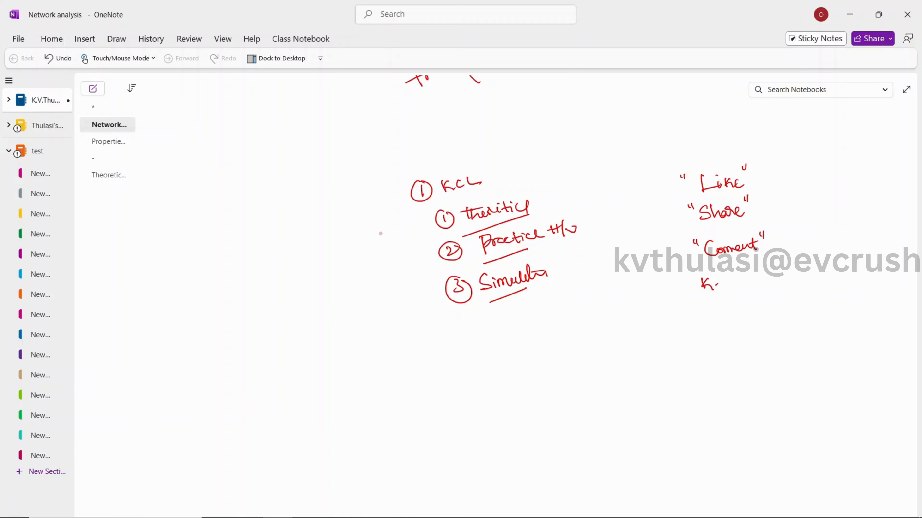
Handwrite the presenter's full name below "Comment" and add an underlined signature with a closing slash beneath it.
{"action": "mouse_move", "coordinate": [723, 276]}
{"action": "left_mouse_down"}
{"action": "mouse_move", "coordinate": [754, 284]}
{"action": "mouse_move", "coordinate": [778, 271]}
{"action": "mouse_move", "coordinate": [795, 282]}
{"action": "mouse_move", "coordinate": [788, 264]}
{"action": "left_mouse_up"}
{"action": "mouse_move", "coordinate": [734, 272]}
{"action": "left_mouse_down"}
{"action": "mouse_move", "coordinate": [764, 264]}
{"action": "mouse_move", "coordinate": [832, 283]}
{"action": "left_mouse_up"}
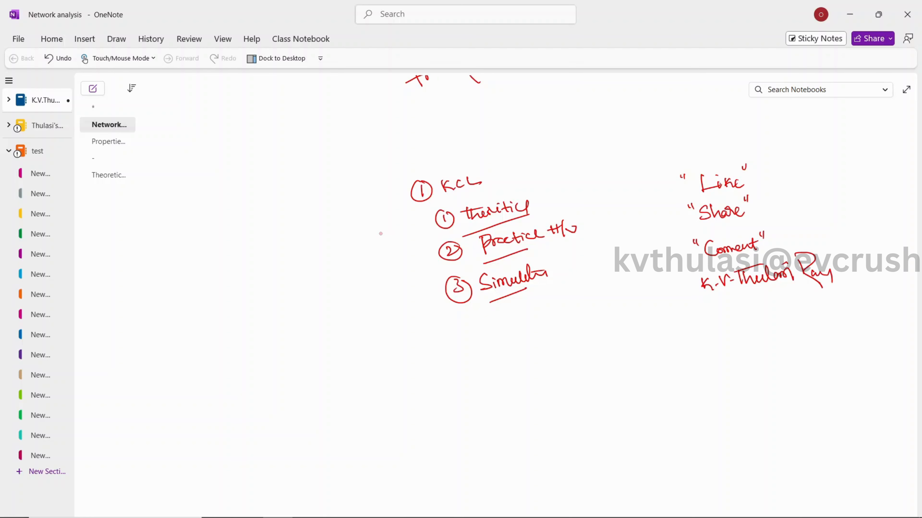
{"action": "mouse_move", "coordinate": [728, 323]}
{"action": "left_mouse_down"}
{"action": "mouse_move", "coordinate": [735, 343]}
{"action": "mouse_move", "coordinate": [764, 359]}
{"action": "mouse_move", "coordinate": [775, 345]}
{"action": "left_mouse_up"}
{"action": "left_click_drag", "start_coordinate": [732, 362], "coordinate": [785, 346]}
{"action": "left_click_drag", "start_coordinate": [749, 365], "coordinate": [758, 383]}
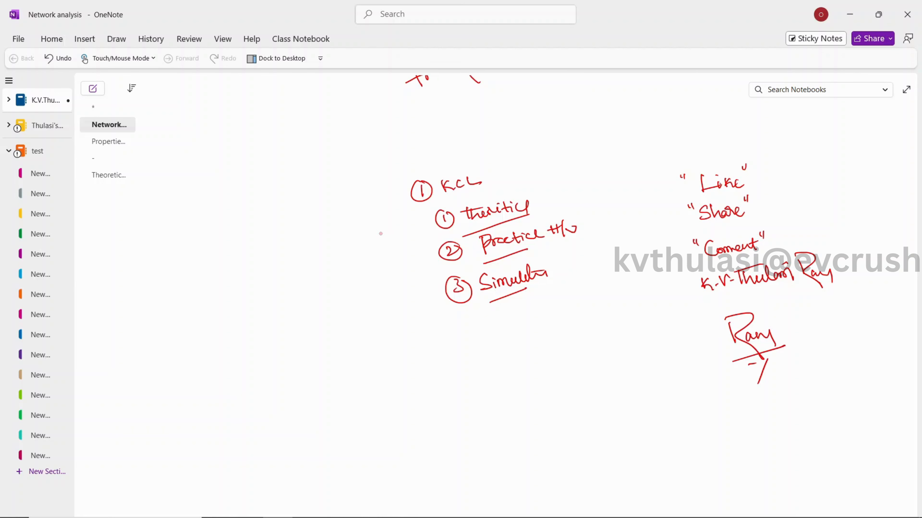